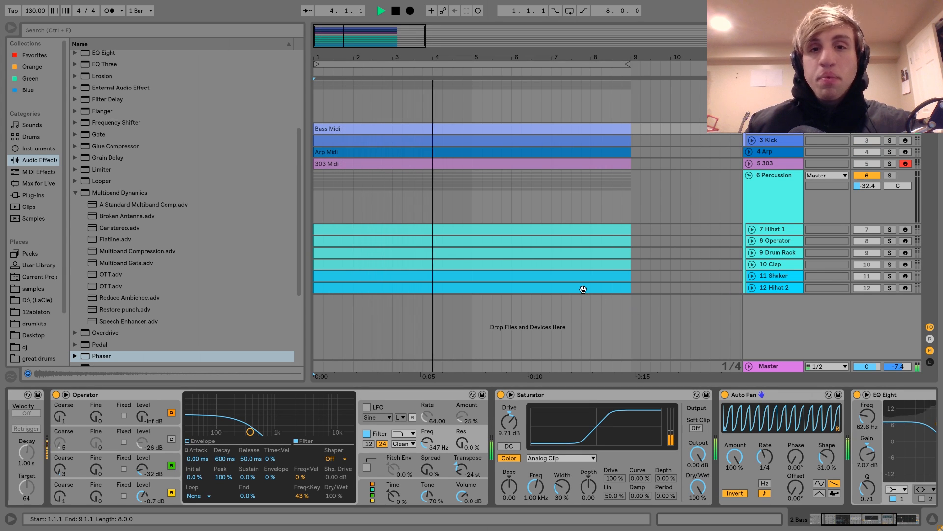
- Stop playback, expand the Bass track and open the notes of its Bass Midi clip
{"action": "left_click", "coordinate": [752, 129]}
{"action": "key", "text": "space"}
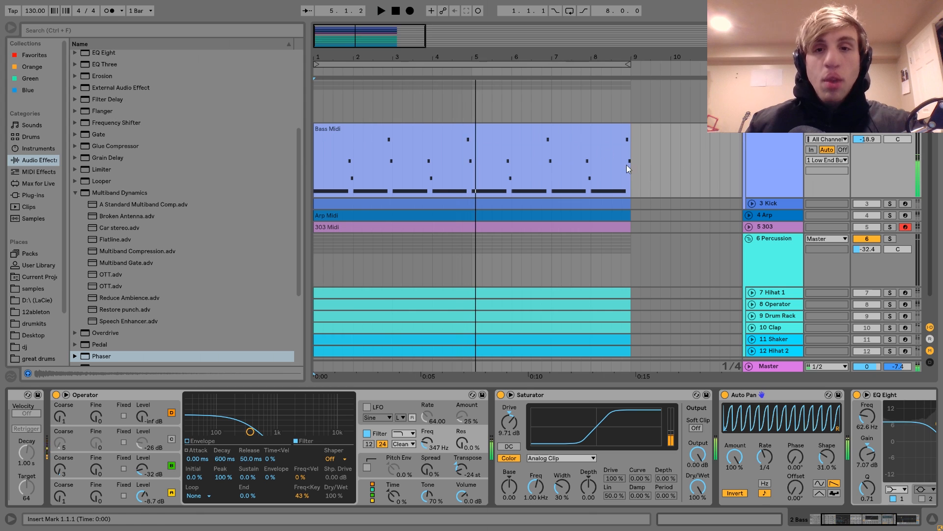
{"action": "double_click", "coordinate": [571, 132]}
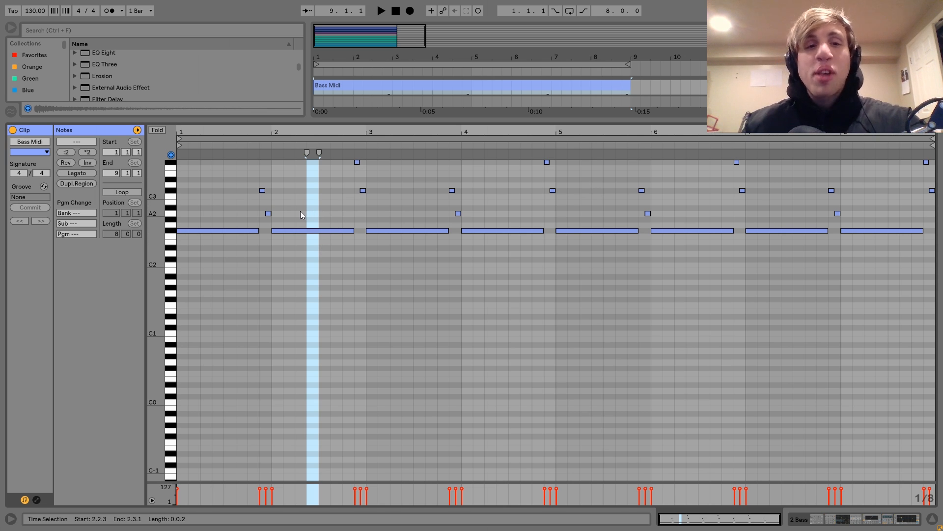
- Play the bass pattern from the start and listen to it against the clip's notes
{"action": "key", "text": "space"}
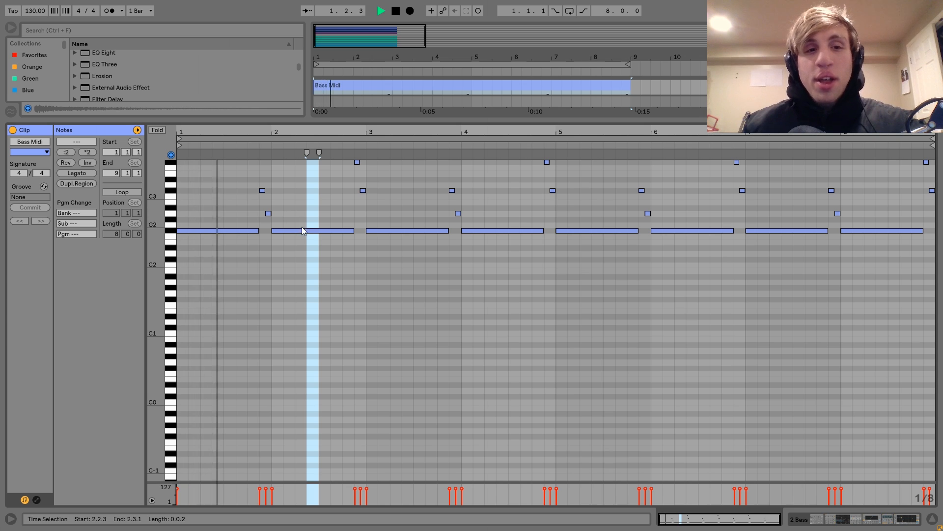
{"action": "key", "text": "space"}
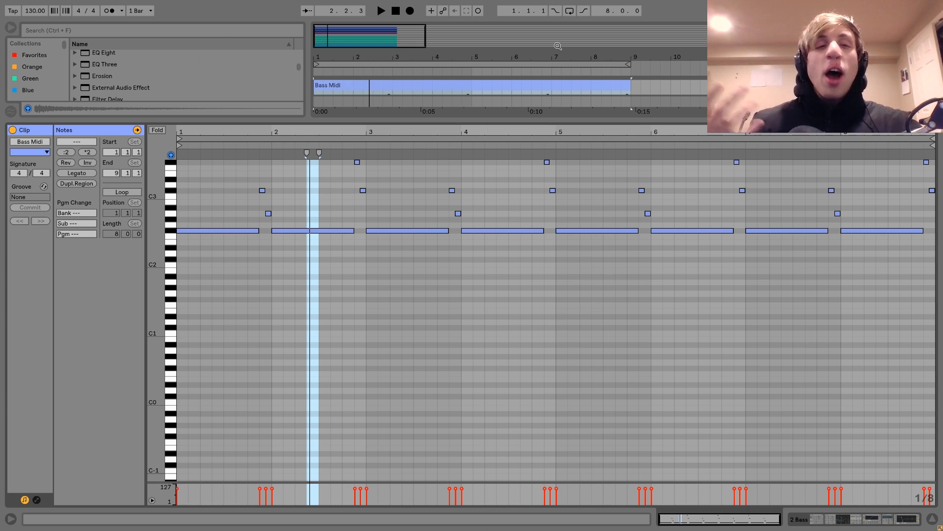
{"action": "key", "text": "space"}
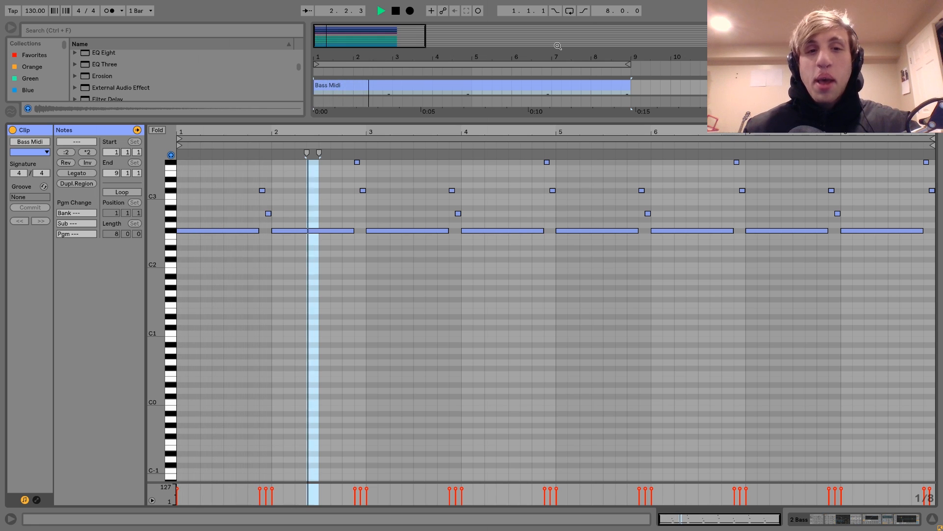
{"action": "key", "text": "space"}
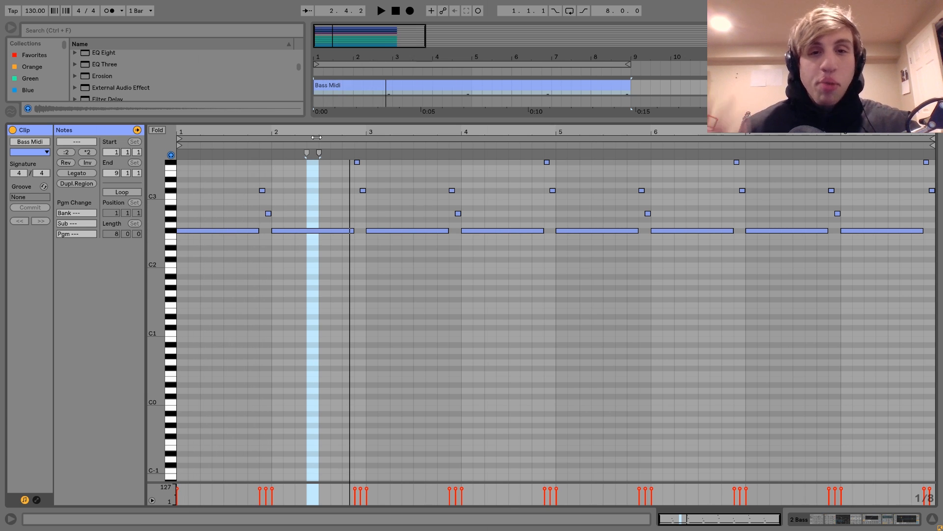
- Bring up the Bass track's device chain and delete the Arpeggiator in front of Operator
{"action": "left_click", "coordinate": [819, 524]}
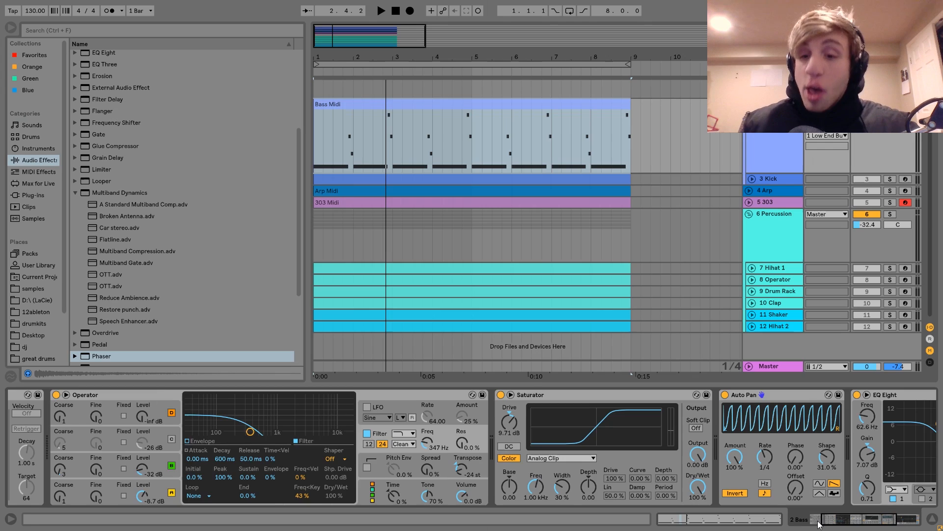
{"action": "scroll", "coordinate": [106, 396], "scroll_direction": "left", "scroll_amount": 3}
{"action": "left_click", "coordinate": [73, 395]}
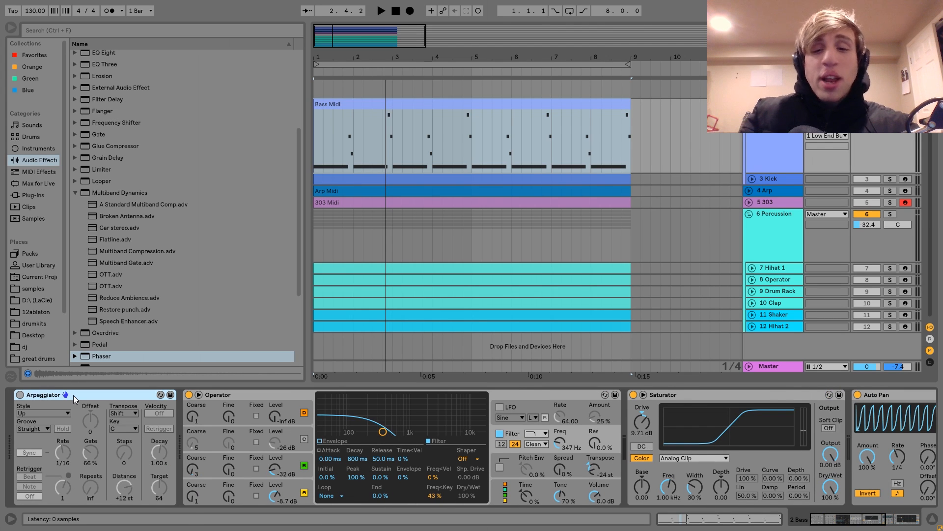
{"action": "key", "text": "Delete"}
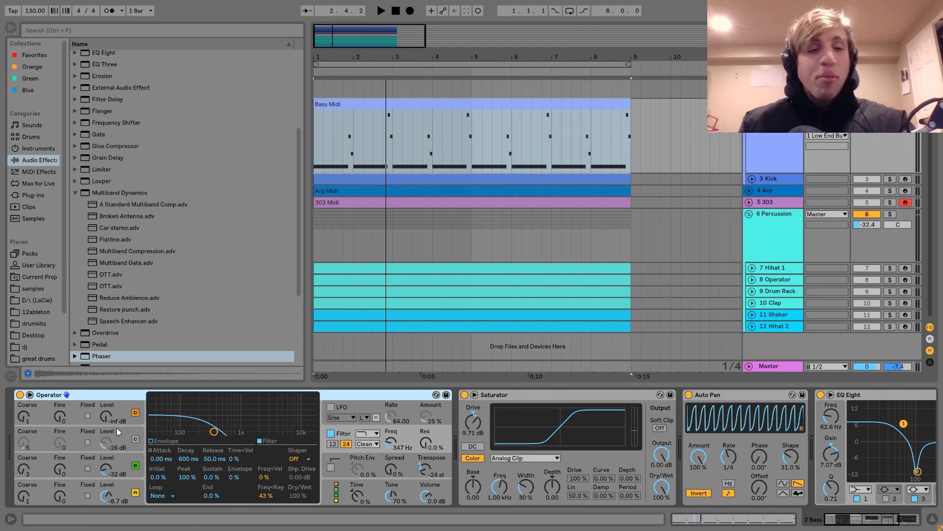
- Review oscillators A and B in Operator, and audition the bass with Operator's filter switched off
{"action": "left_click", "coordinate": [134, 489]}
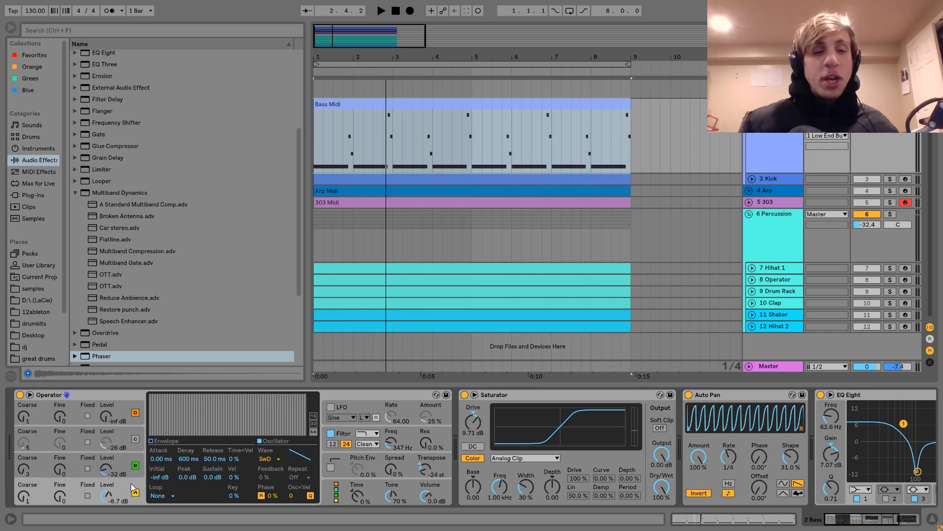
{"action": "left_click", "coordinate": [126, 459]}
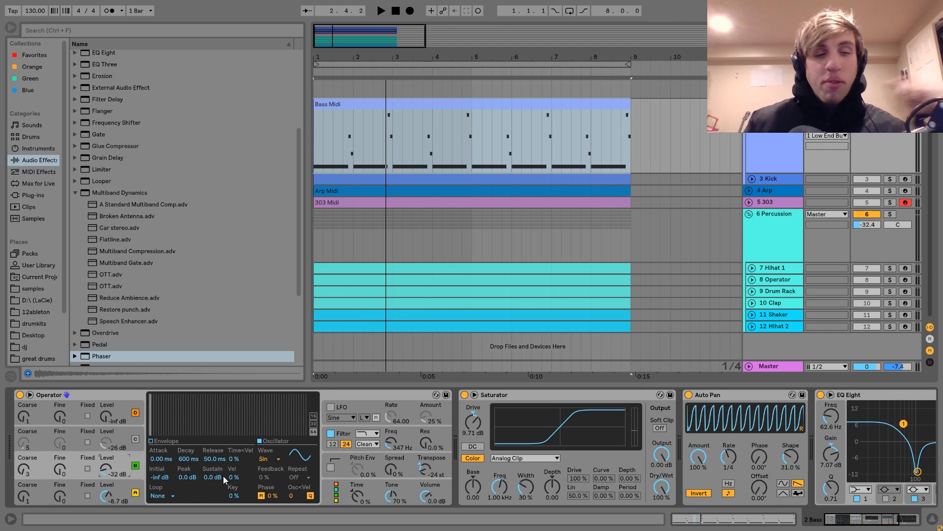
{"action": "left_click", "coordinate": [331, 433]}
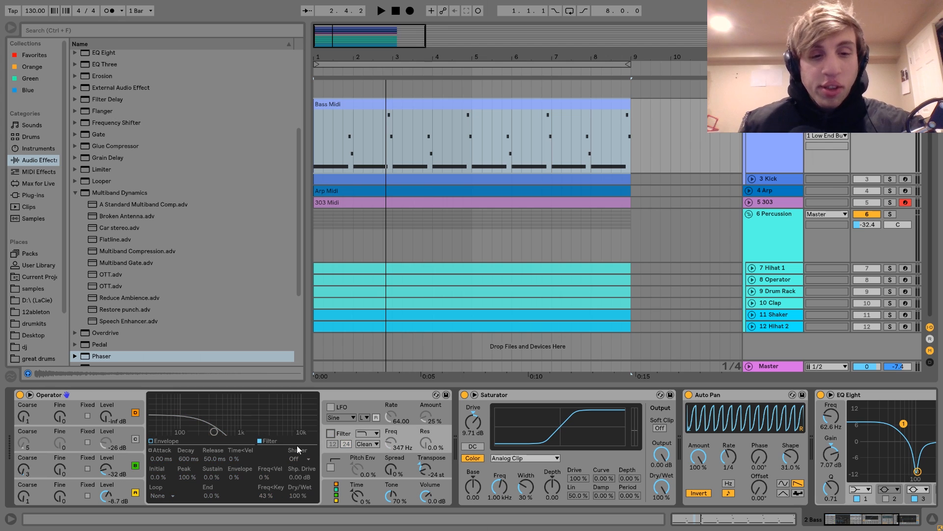
{"action": "key", "text": "space"}
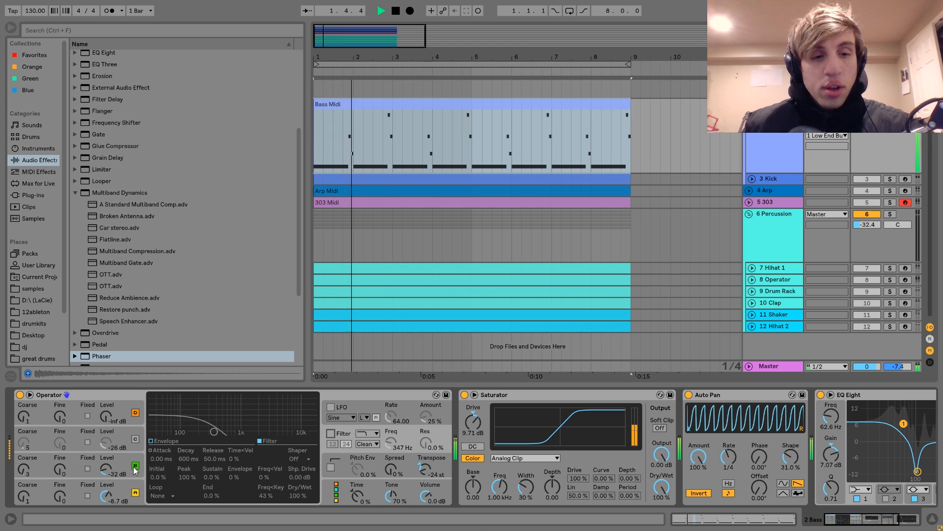
{"action": "key", "text": "space"}
- Compare the bass sound with Operator's oscillator B switched off and on during playback
{"action": "left_click", "coordinate": [135, 466]}
{"action": "key", "text": "space"}
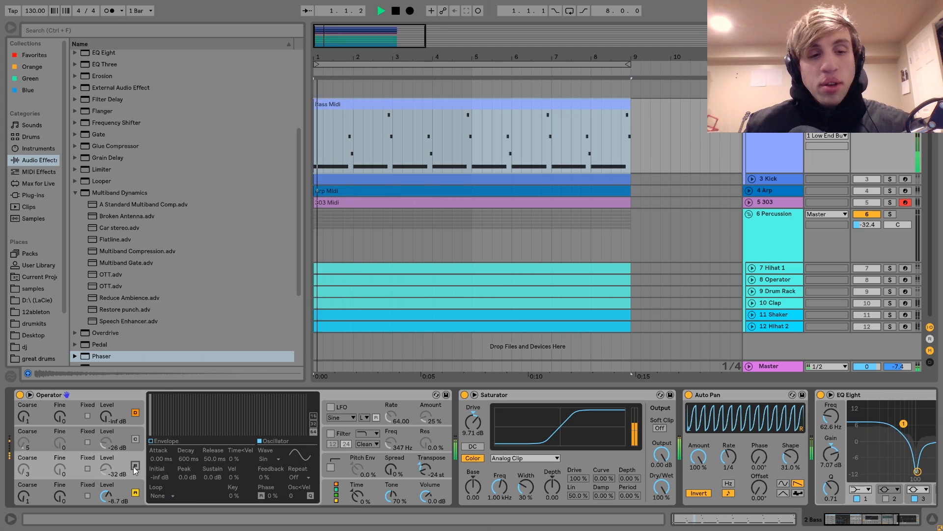
{"action": "left_click", "coordinate": [135, 466]}
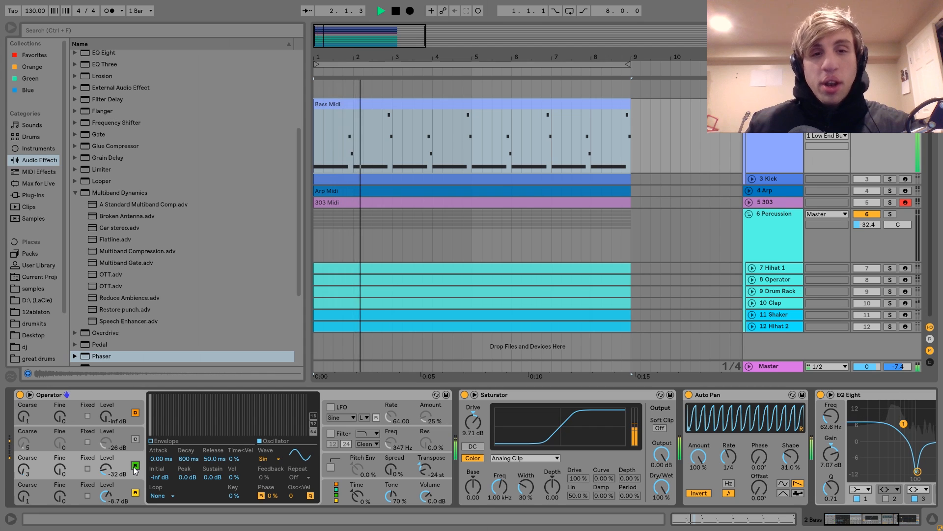
{"action": "key", "text": "space"}
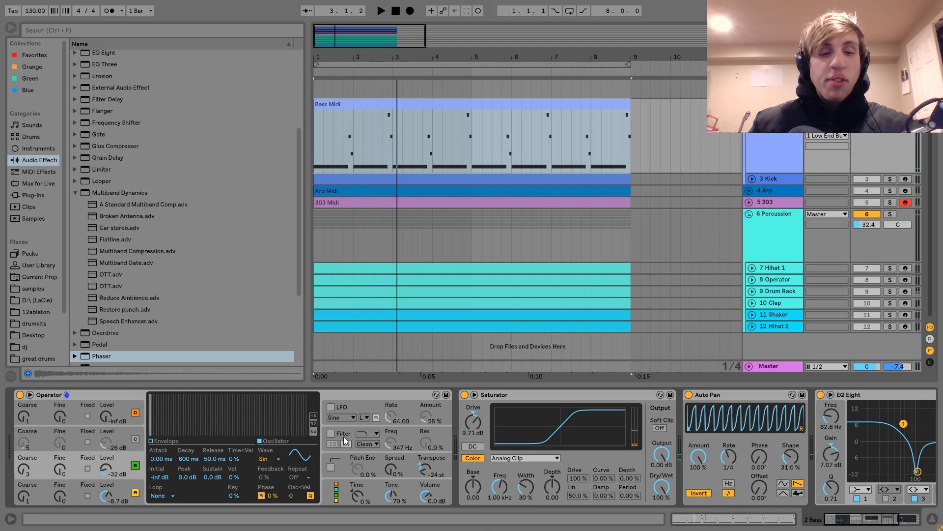
- Switch Operator's filter back on and audition the filtered bass
{"action": "left_click", "coordinate": [331, 434]}
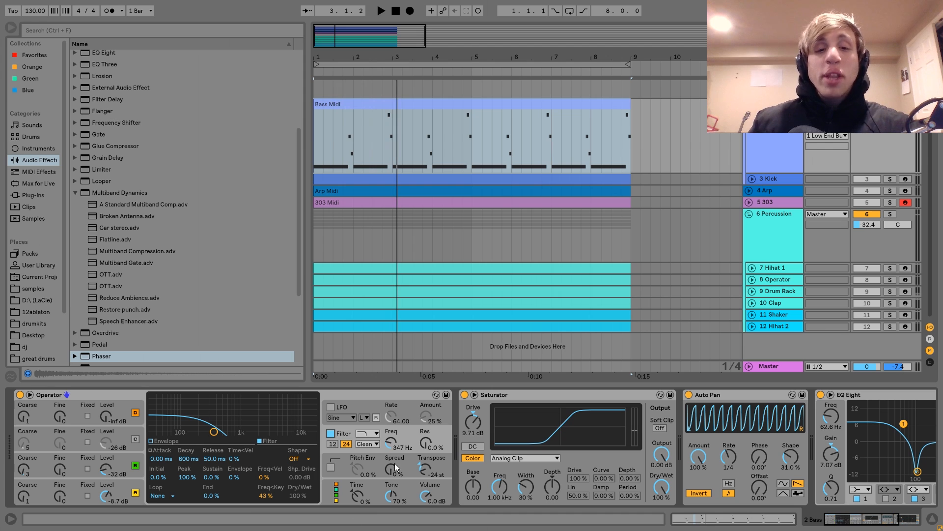
{"action": "key", "text": "space"}
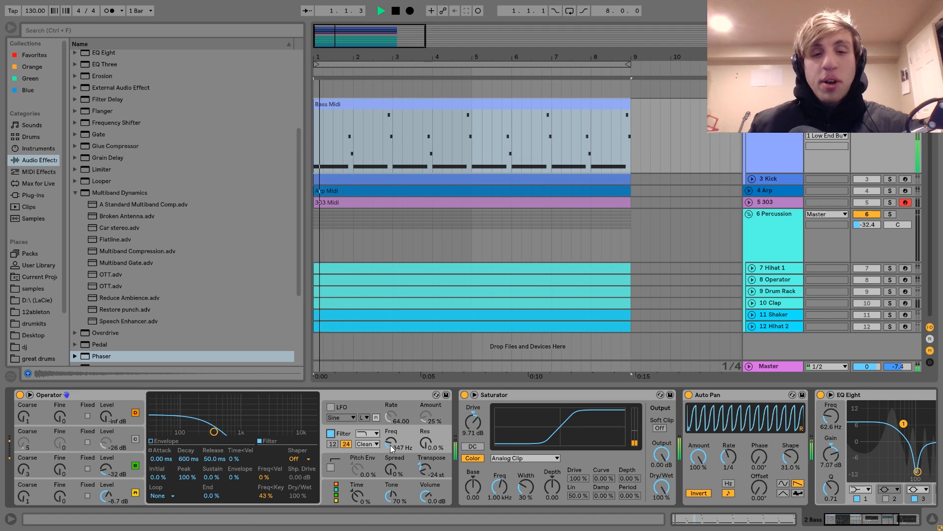
{"action": "key", "text": "space"}
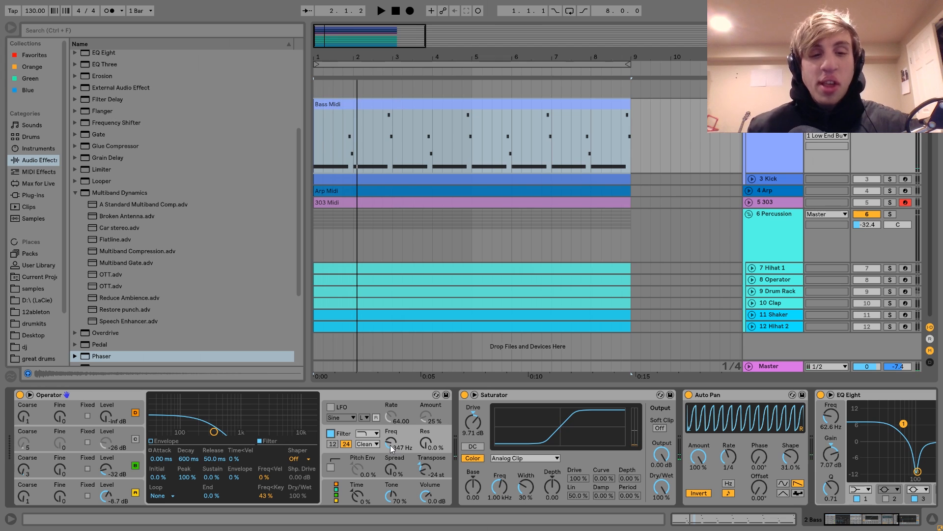
{"action": "key", "text": "space"}
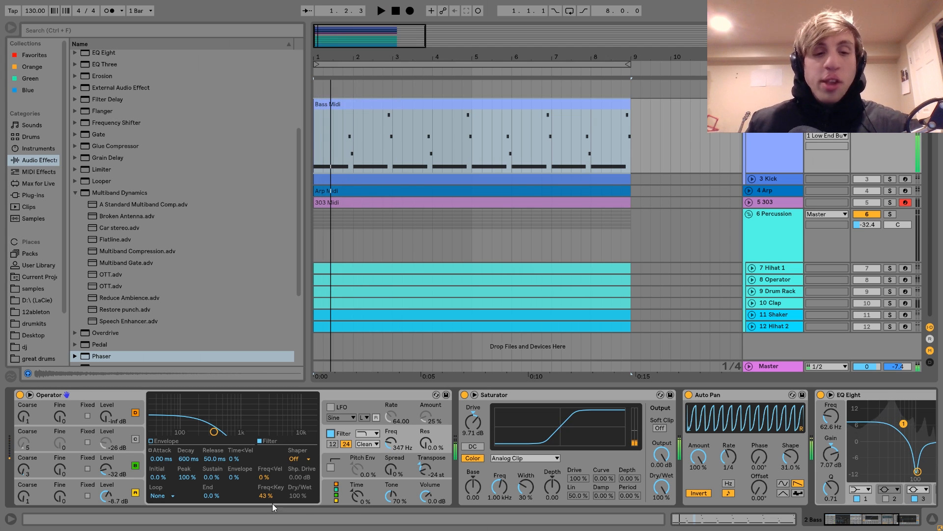
{"action": "key", "text": "space"}
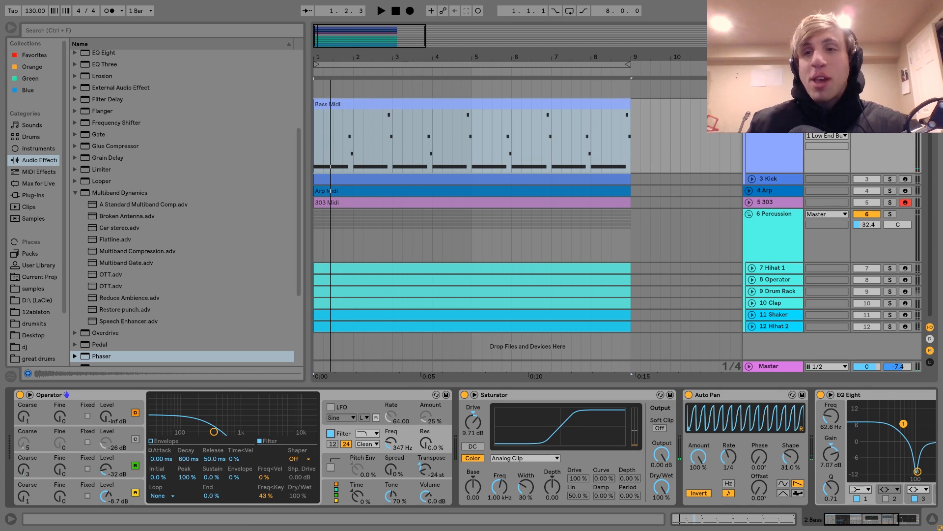
- Arm the Bass track and test notes on the computer keyboard, raising its octave range to C7–D8
{"action": "left_click", "coordinate": [906, 104]}
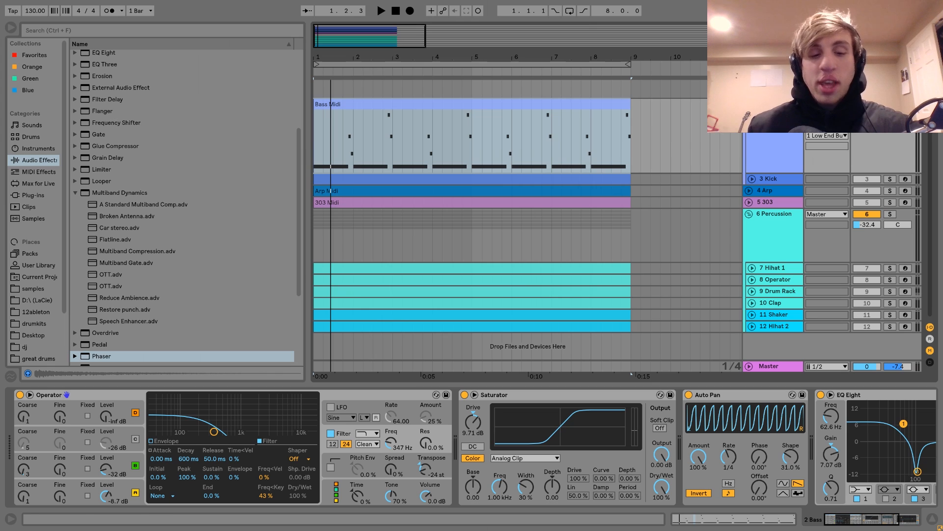
{"action": "key", "text": "z"}
{"action": "key", "text": "a"}
{"action": "key", "text": "x"}
{"action": "key", "text": "x"}
{"action": "key", "text": "x"}
{"action": "key", "text": "x"}
{"action": "key", "text": "x"}
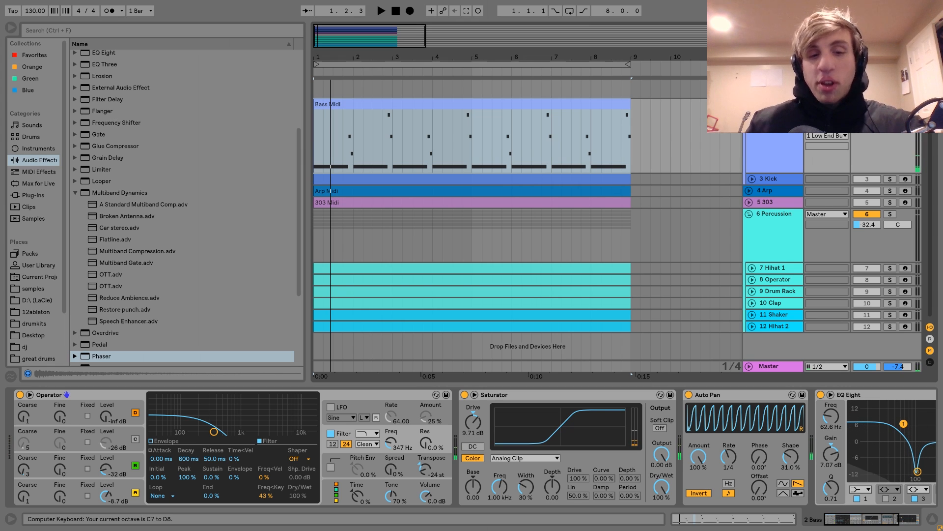
{"action": "key", "text": "space"}
{"action": "key", "text": "space"}
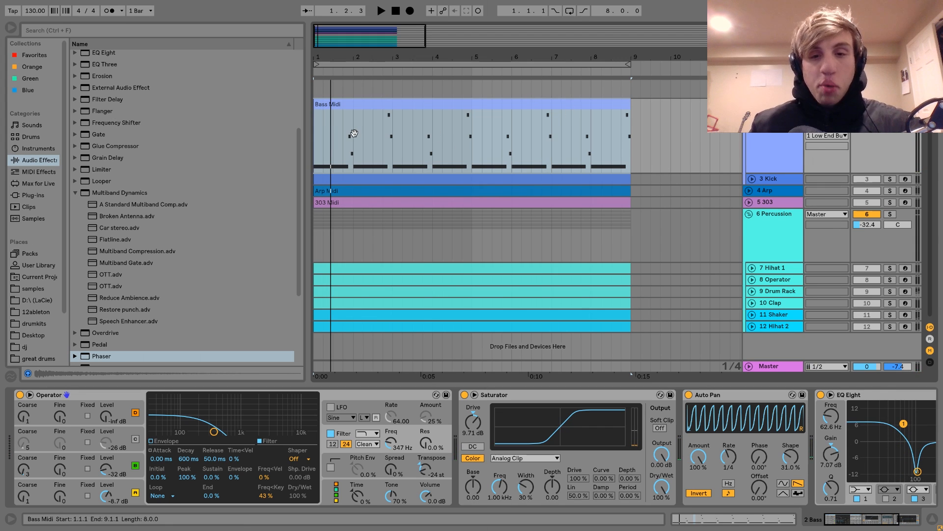
- Select the Saturator and compare the bass with it bypassed and active during playback
{"action": "scroll", "coordinate": [501, 471], "scroll_direction": "right", "scroll_amount": 3}
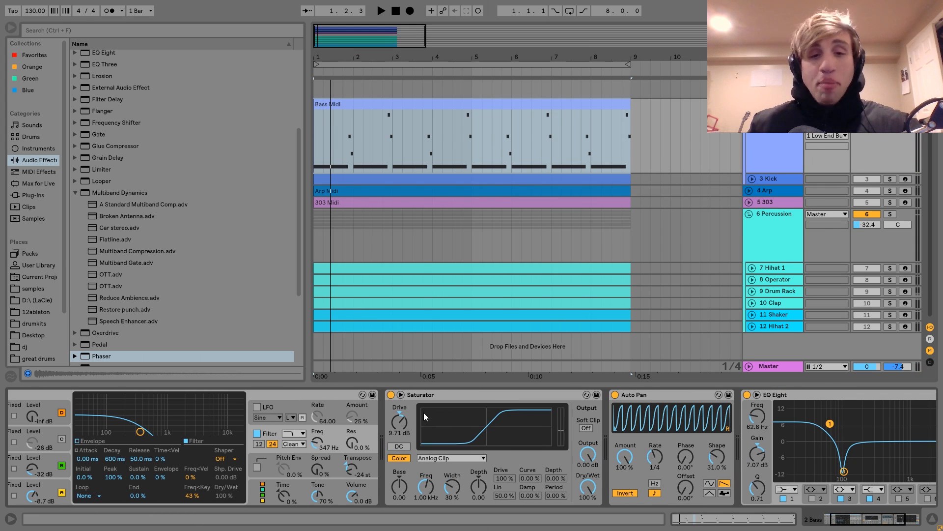
{"action": "left_click", "coordinate": [420, 397]}
{"action": "scroll", "coordinate": [420, 399], "scroll_direction": "right", "scroll_amount": 3}
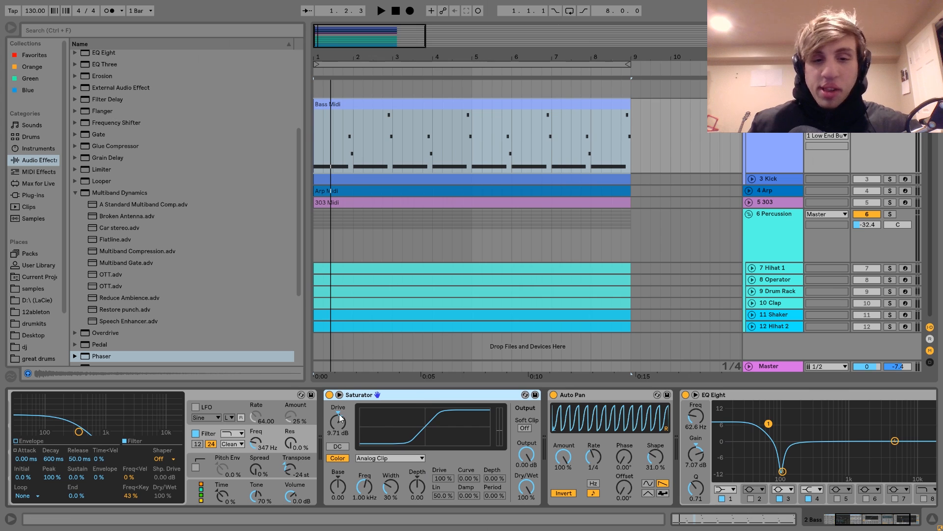
{"action": "scroll", "coordinate": [341, 424], "scroll_direction": "right", "scroll_amount": 1}
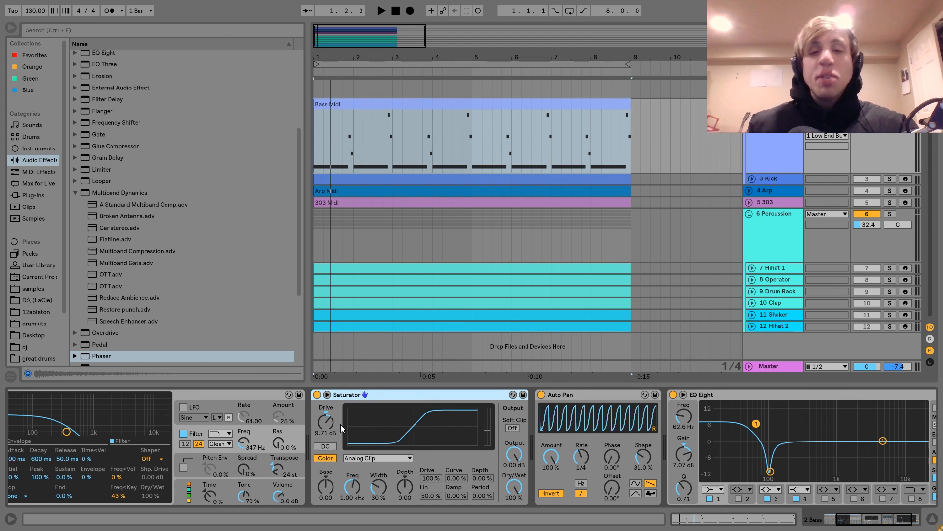
{"action": "left_click", "coordinate": [317, 394]}
{"action": "key", "text": "space"}
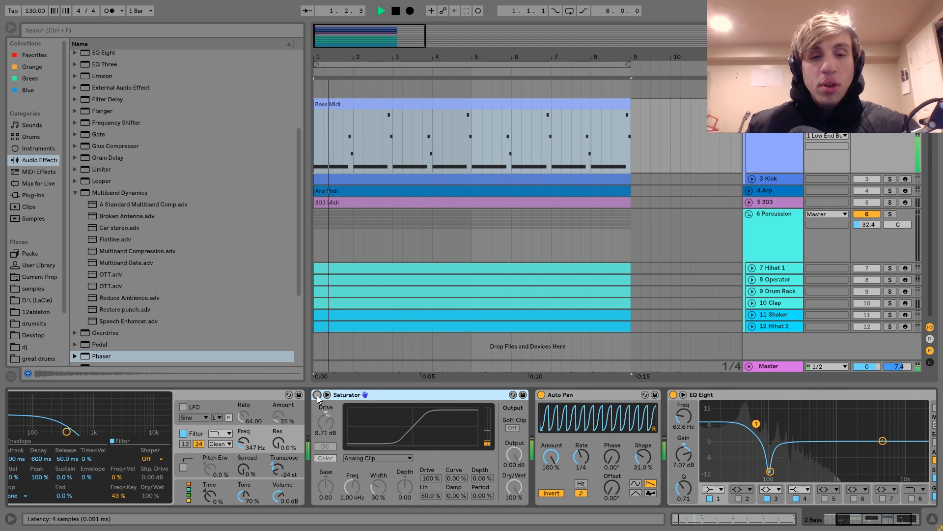
{"action": "left_click", "coordinate": [317, 395]}
{"action": "scroll", "coordinate": [322, 396], "scroll_direction": "right", "scroll_amount": 3}
{"action": "key", "text": "space"}
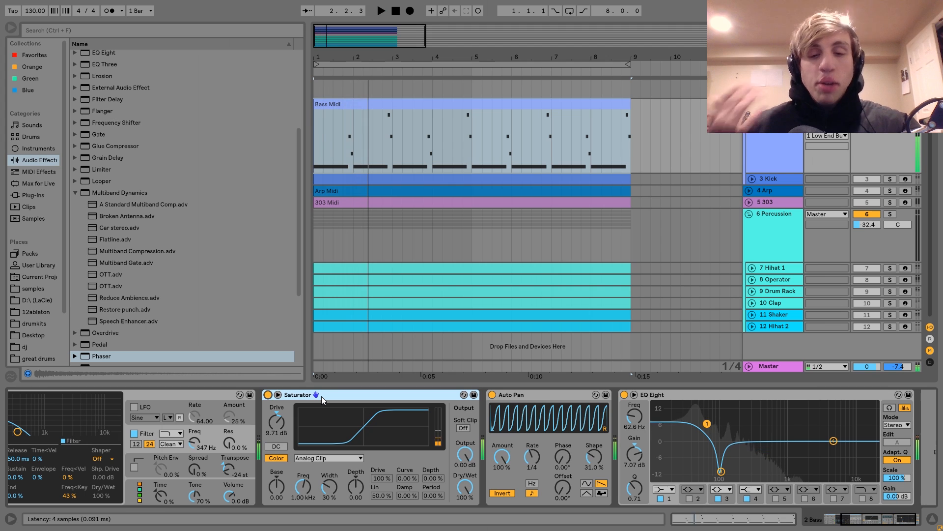
- Select the Auto Pan and audition the bass running through it
{"action": "scroll", "coordinate": [322, 396], "scroll_direction": "right", "scroll_amount": 3}
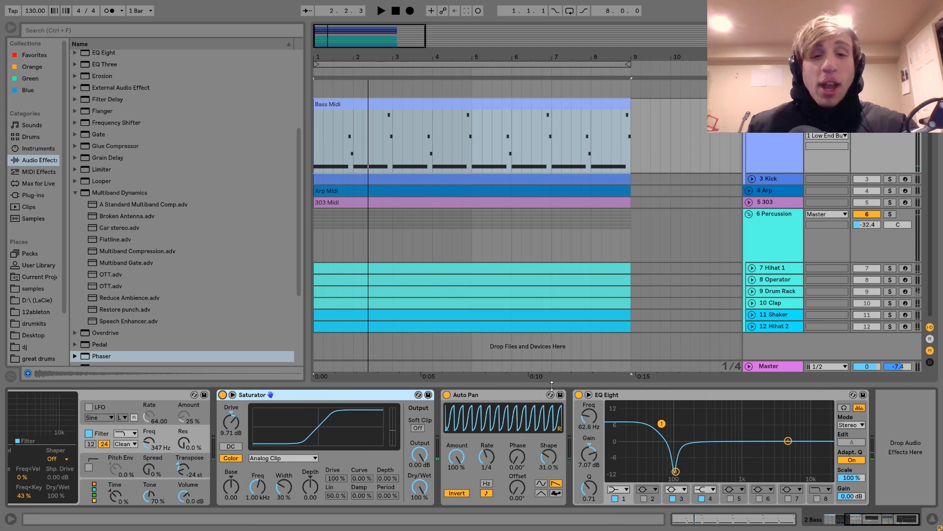
{"action": "left_click", "coordinate": [520, 391]}
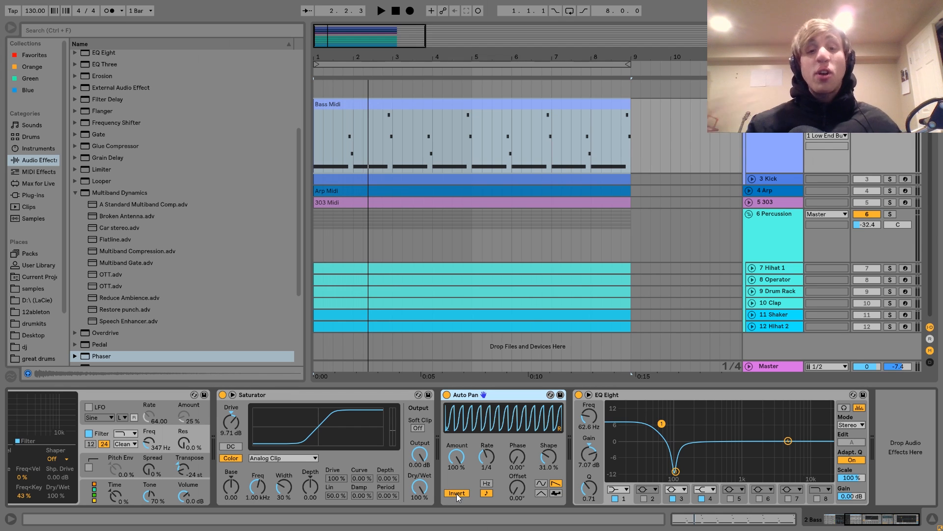
{"action": "key", "text": "space"}
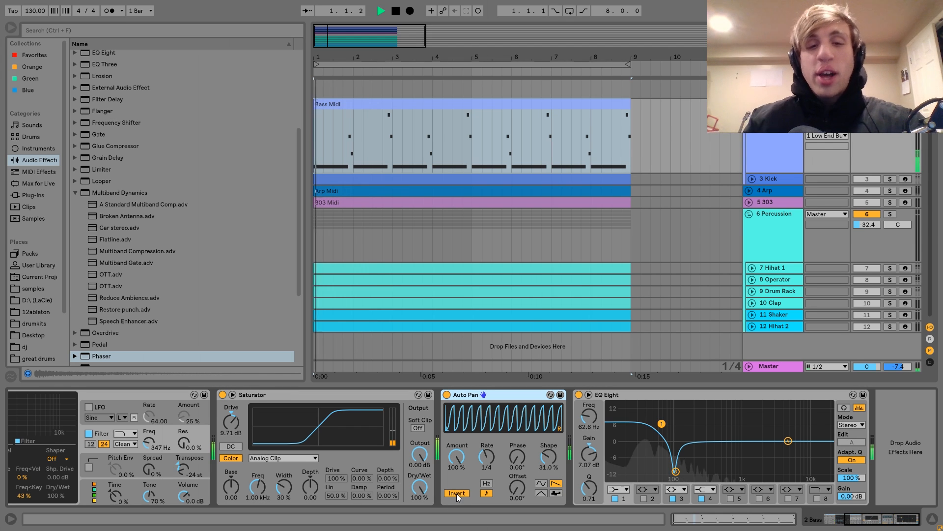
{"action": "key", "text": "space"}
- Solo the Kick track to hear it during playback, and clear that solo with the Bass track selected
{"action": "key", "text": "space"}
{"action": "left_click", "coordinate": [889, 179]}
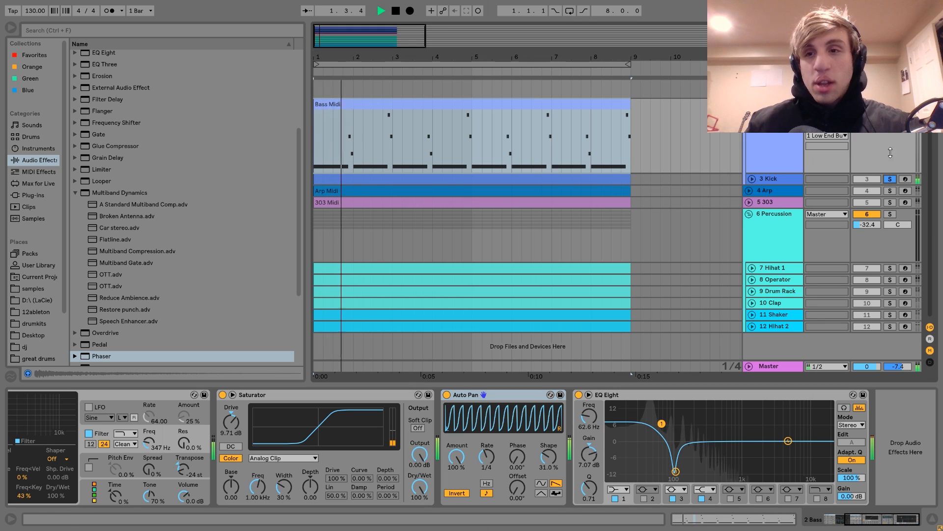
{"action": "key", "text": "space"}
{"action": "left_click", "coordinate": [889, 104]}
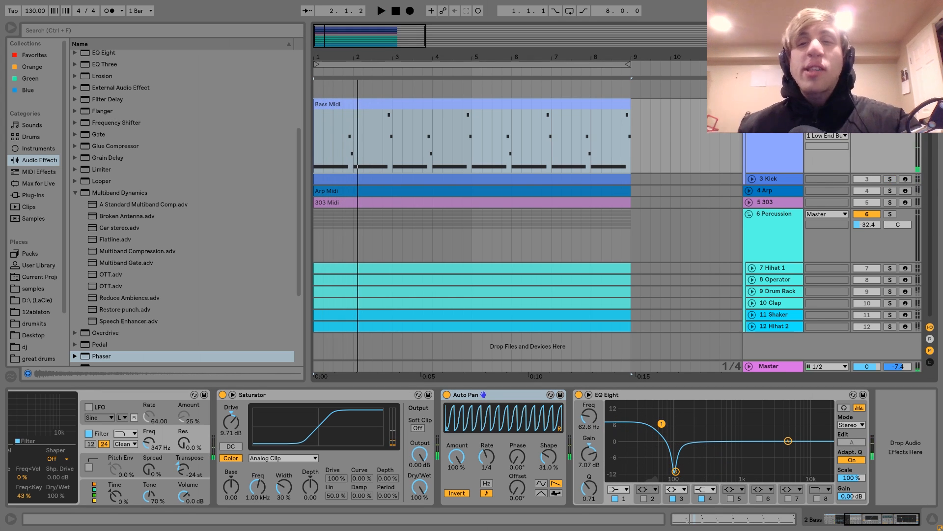
{"action": "left_click", "coordinate": [771, 133]}
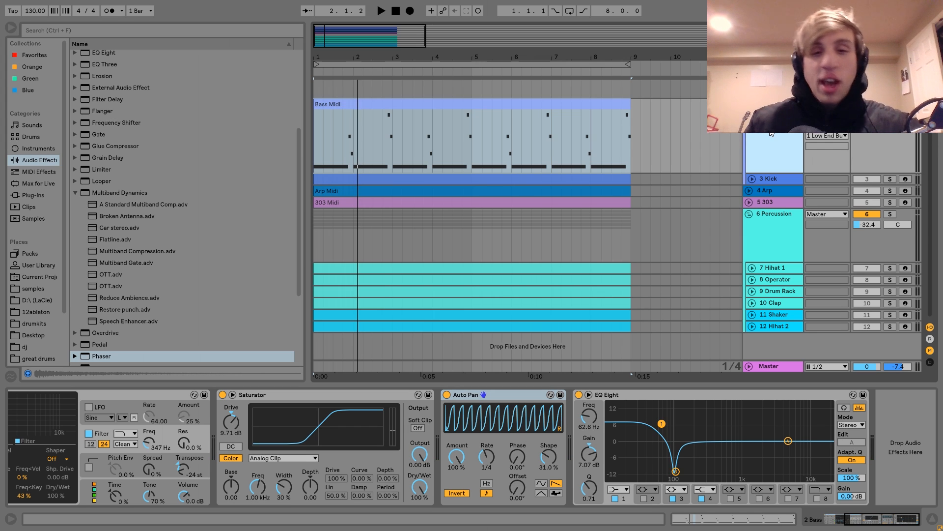
- Audition the bass while examining its EQ Eight curve, checking the Kick track's device chain in between
{"action": "key", "text": "space"}
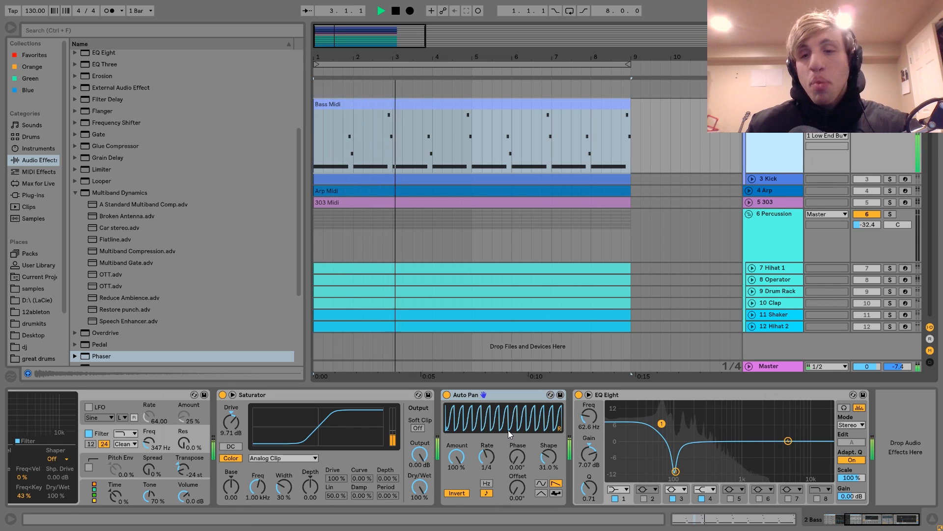
{"action": "key", "text": "space"}
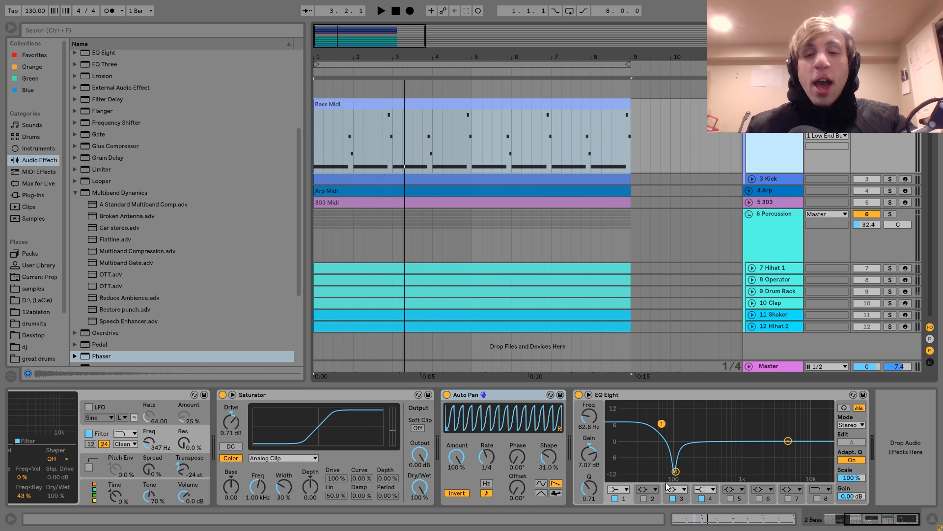
{"action": "left_click", "coordinate": [779, 176]}
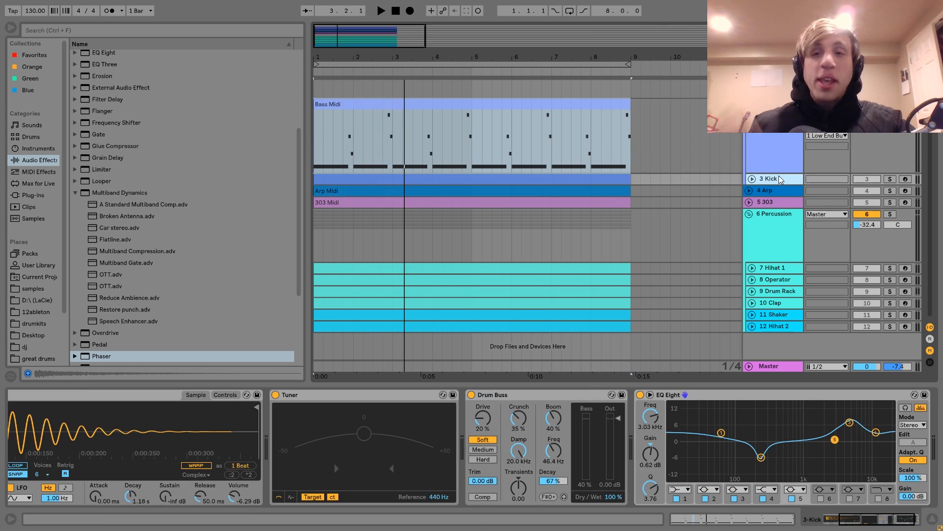
{"action": "left_click", "coordinate": [774, 144]}
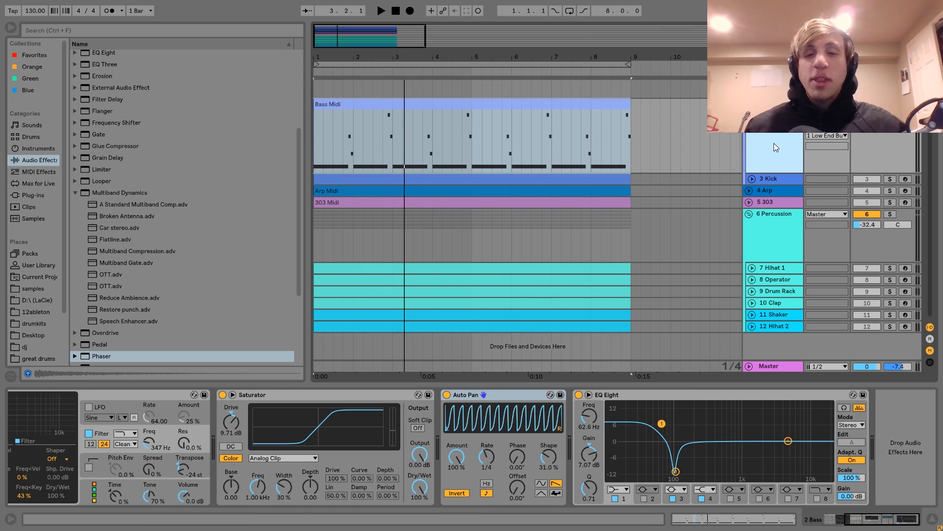
{"action": "key", "text": "space"}
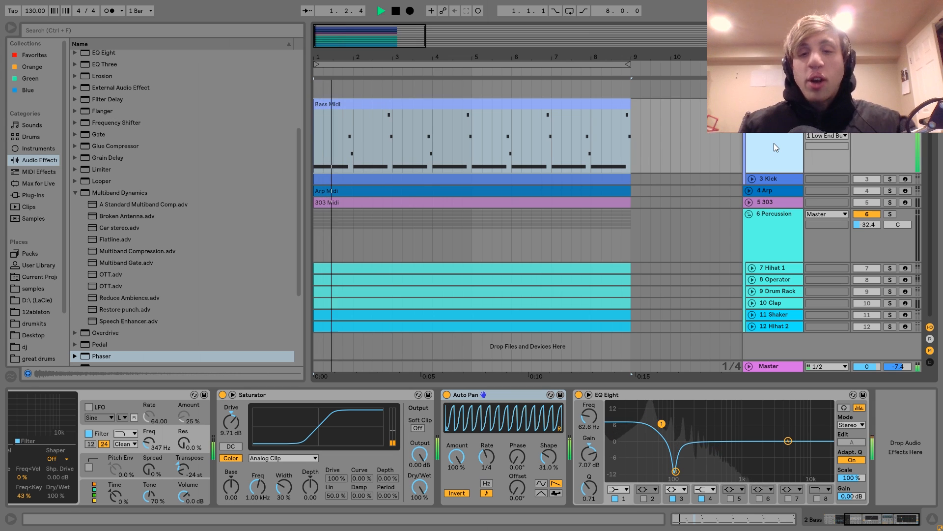
{"action": "key", "text": "space"}
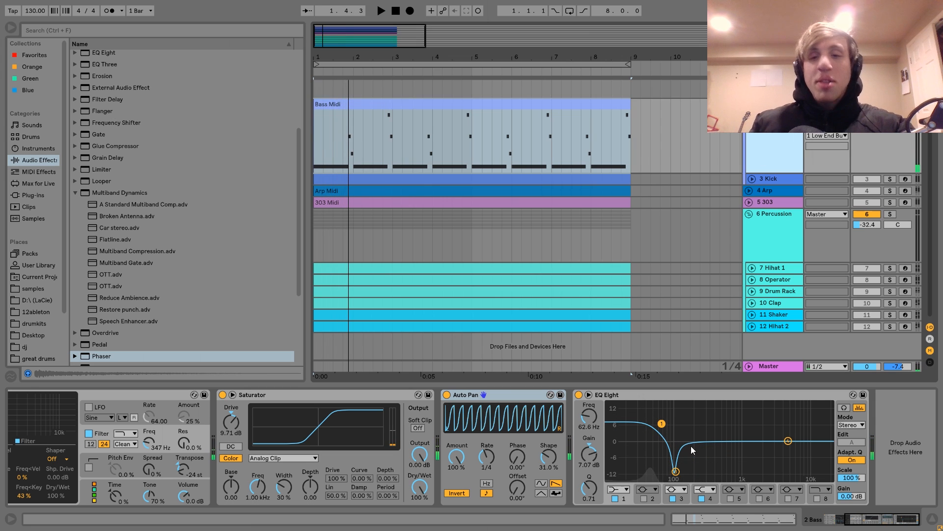
{"action": "key", "text": "space"}
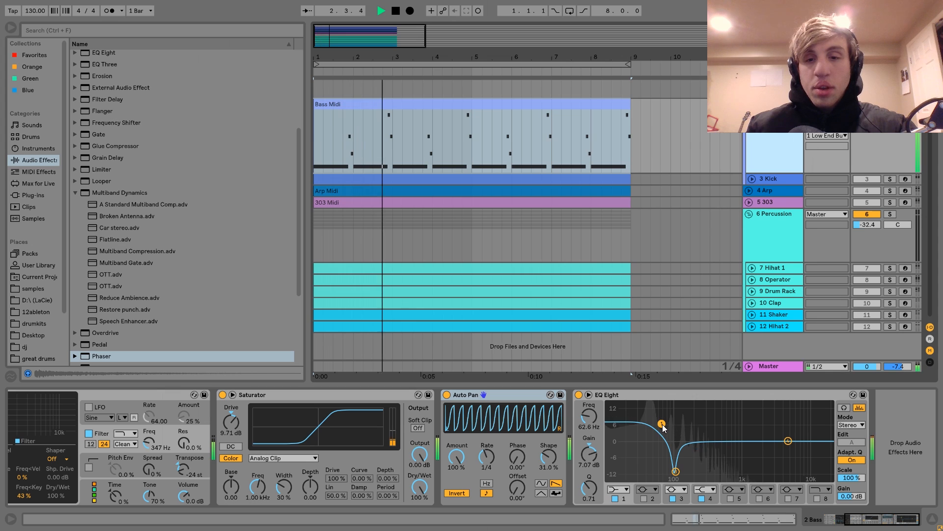
{"action": "key", "text": "space"}
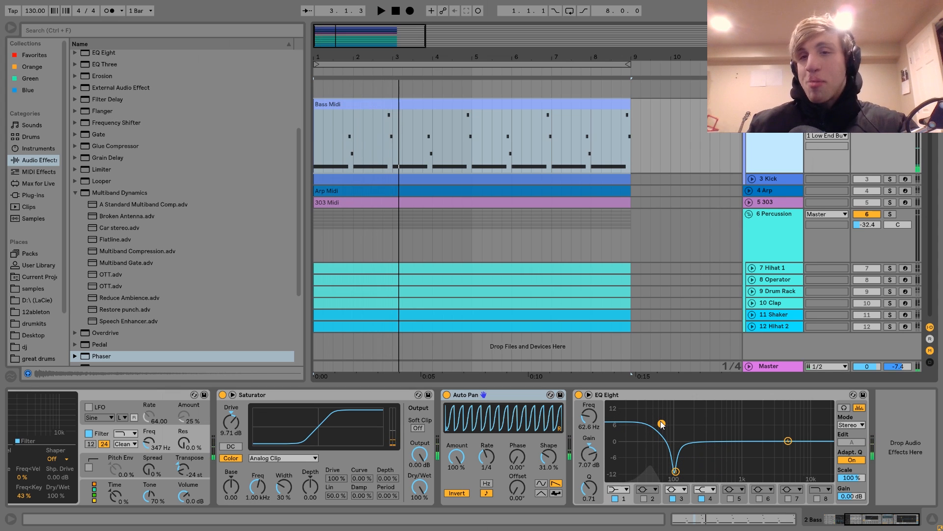
- Solo the Kick track and audition it with its sampler and Tuner in view
{"action": "left_click", "coordinate": [771, 177]}
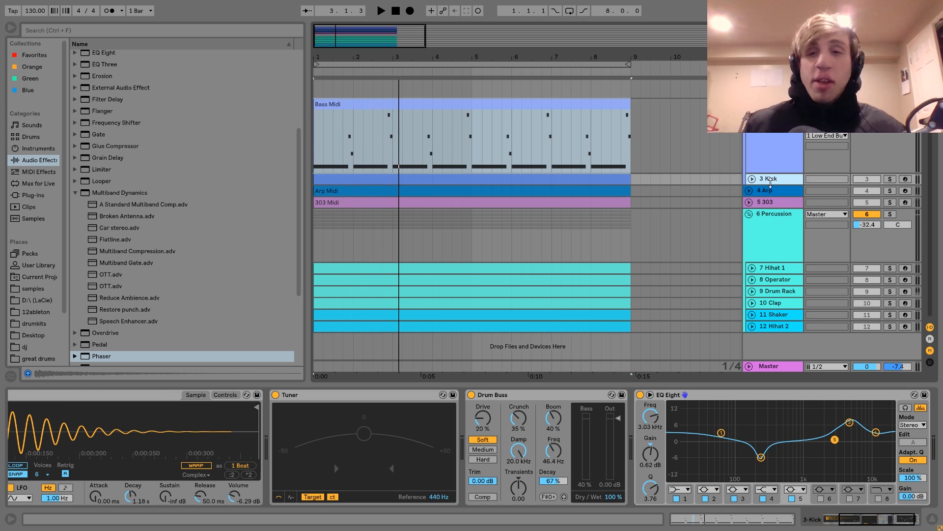
{"action": "left_click", "coordinate": [890, 178]}
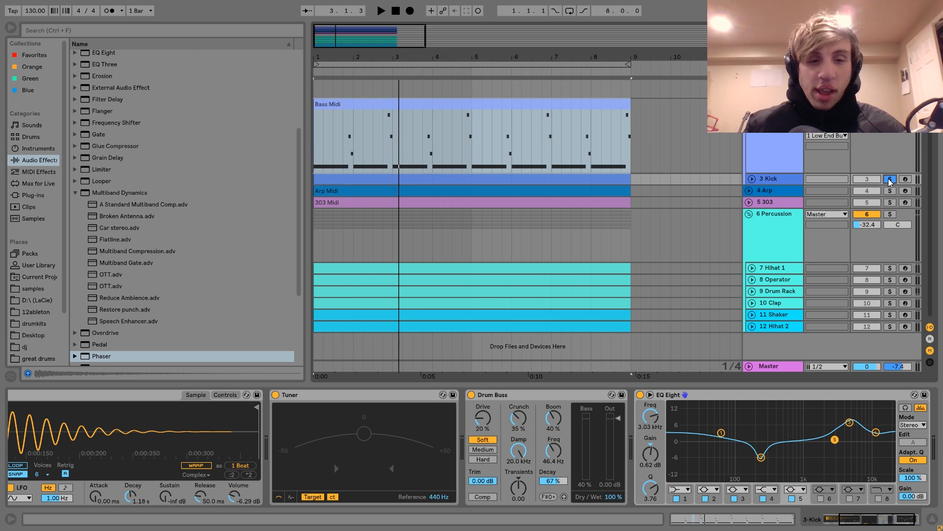
{"action": "key", "text": "space"}
{"action": "scroll", "coordinate": [500, 463], "scroll_direction": "left", "scroll_amount": 3}
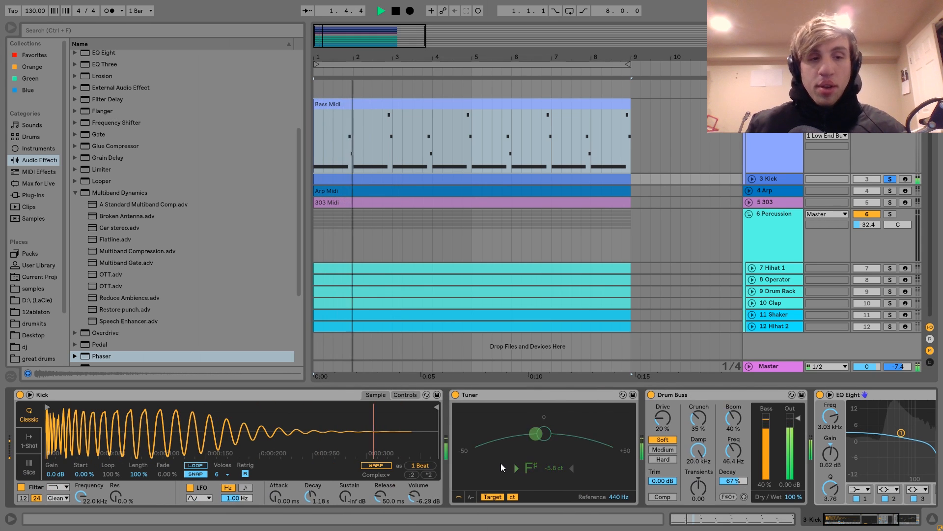
{"action": "key", "text": "space"}
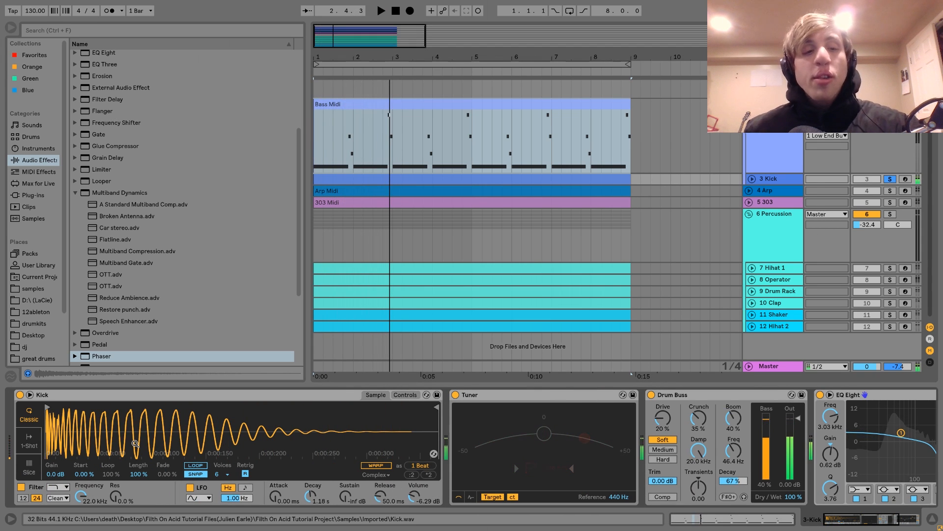
- Reveal the Kick sampler's source file in the browser, and display the sampler's controls with the amplitude envelope
{"action": "right_click", "coordinate": [136, 445]}
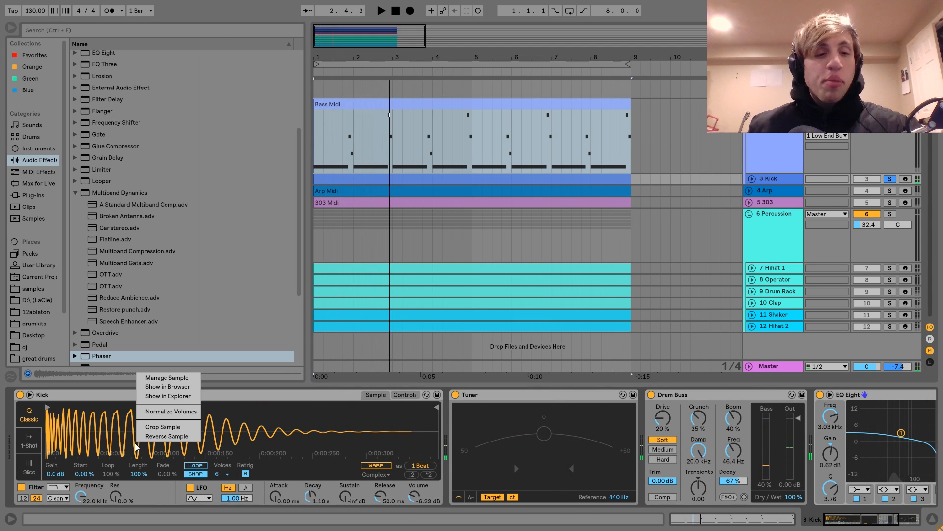
{"action": "left_click", "coordinate": [165, 386]}
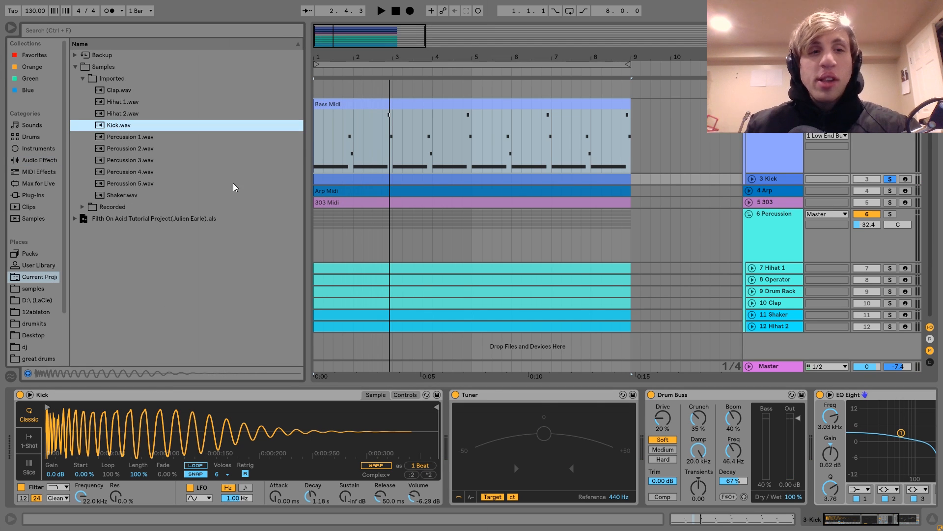
{"action": "left_click", "coordinate": [402, 396]}
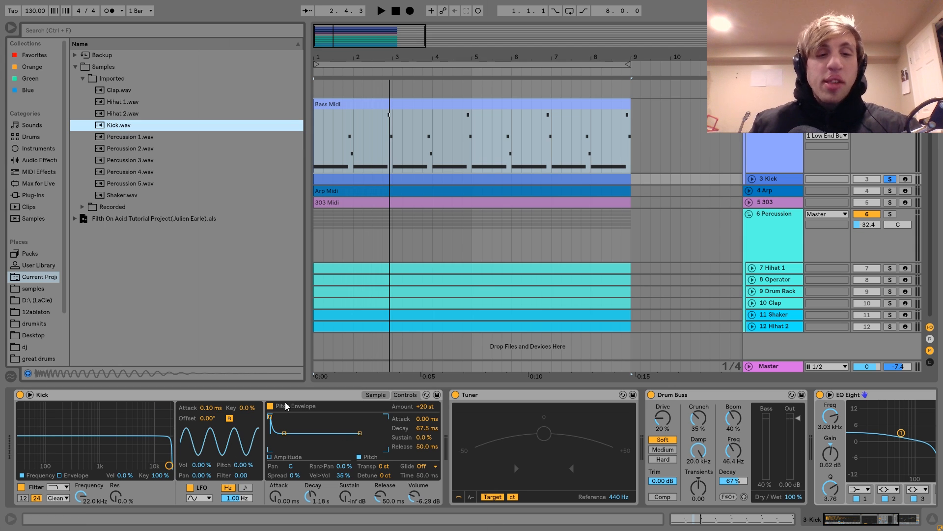
{"action": "left_click", "coordinate": [279, 458]}
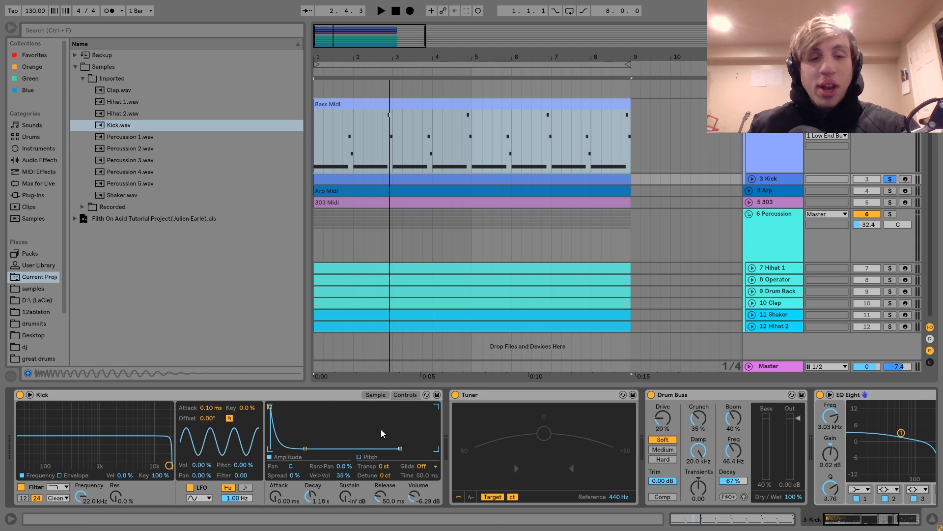
- Preview the Kick.wav sample on its own, and play the soloed Kick track against it
{"action": "left_click", "coordinate": [101, 124]}
{"action": "key", "text": "space"}
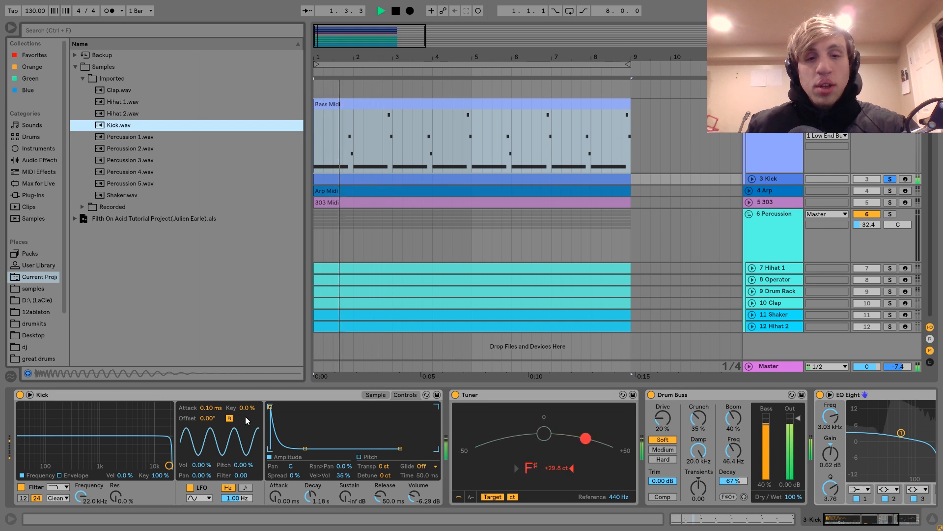
{"action": "key", "text": "space"}
- Display the kick sampler's pitch envelope and compare the kick with that envelope off and on during playback
{"action": "left_click", "coordinate": [363, 457]}
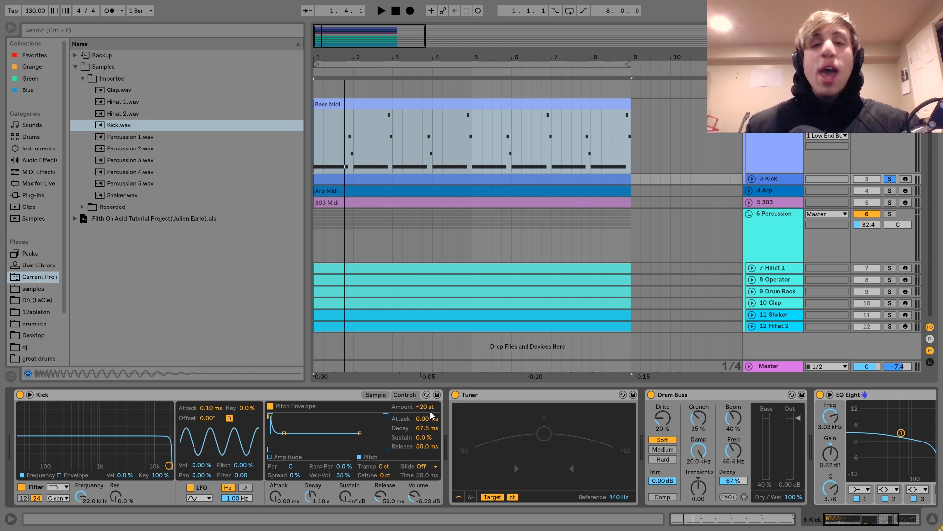
{"action": "key", "text": "space"}
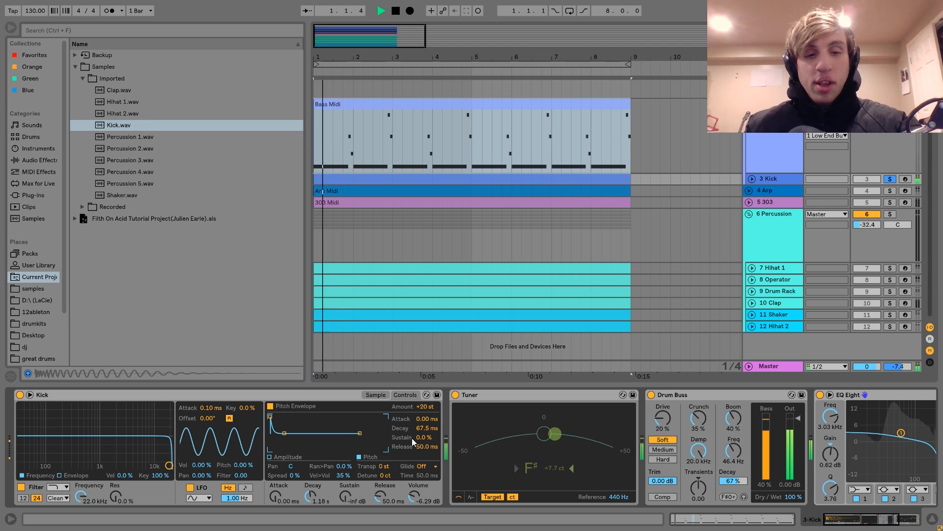
{"action": "left_click", "coordinate": [270, 406]}
{"action": "left_click", "coordinate": [270, 406]}
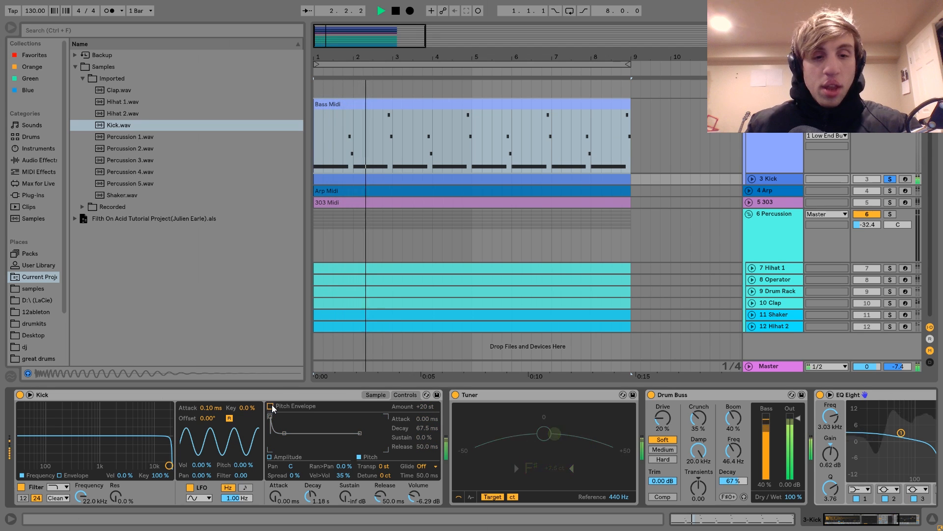
{"action": "key", "text": "space"}
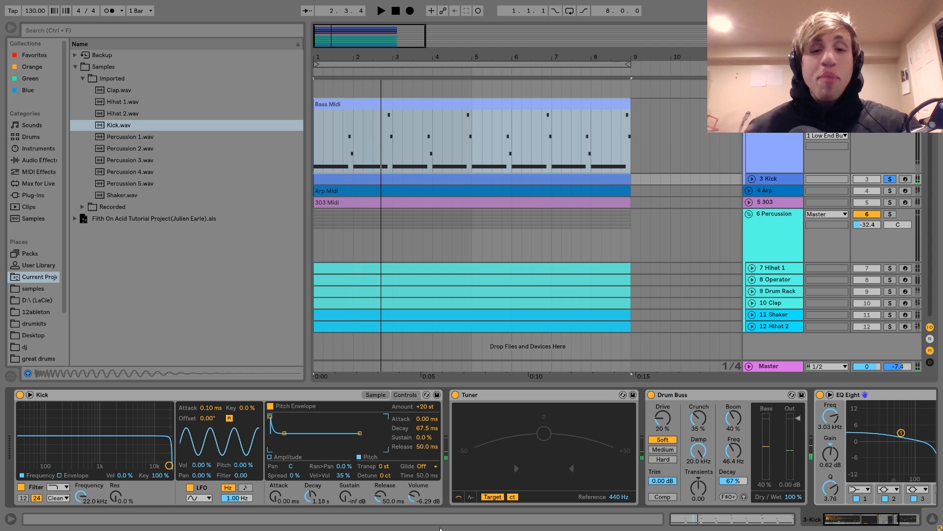
- Play the soloed kick several times while checking its pitch on the Tuner
{"action": "key", "text": "space"}
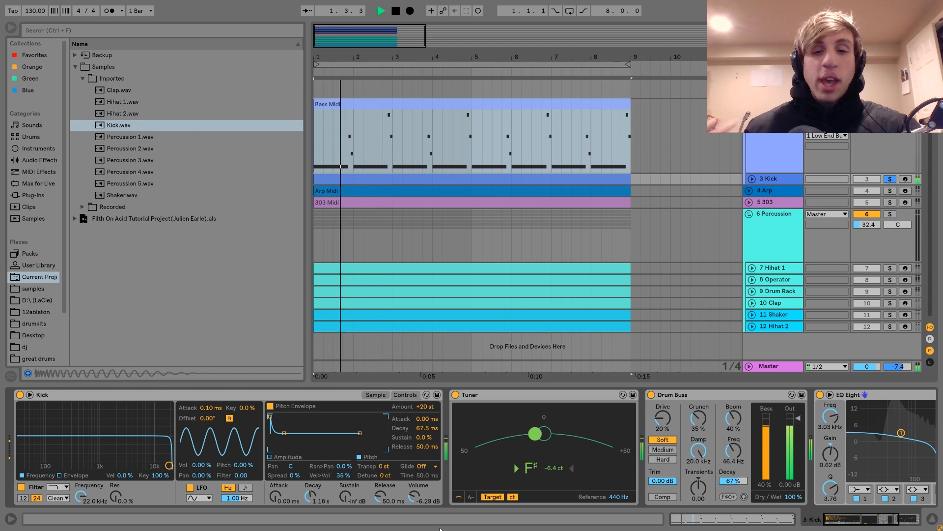
{"action": "key", "text": "space"}
{"action": "key", "text": "space"}
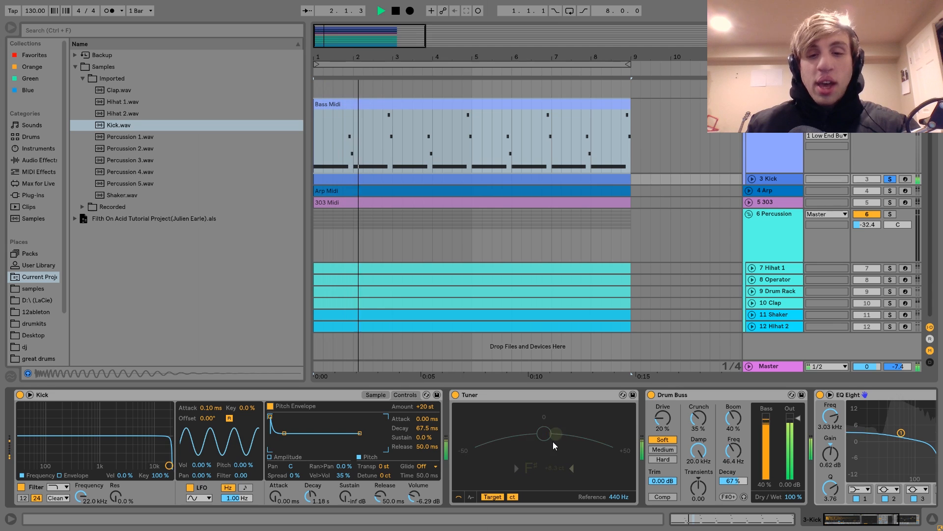
{"action": "key", "text": "space"}
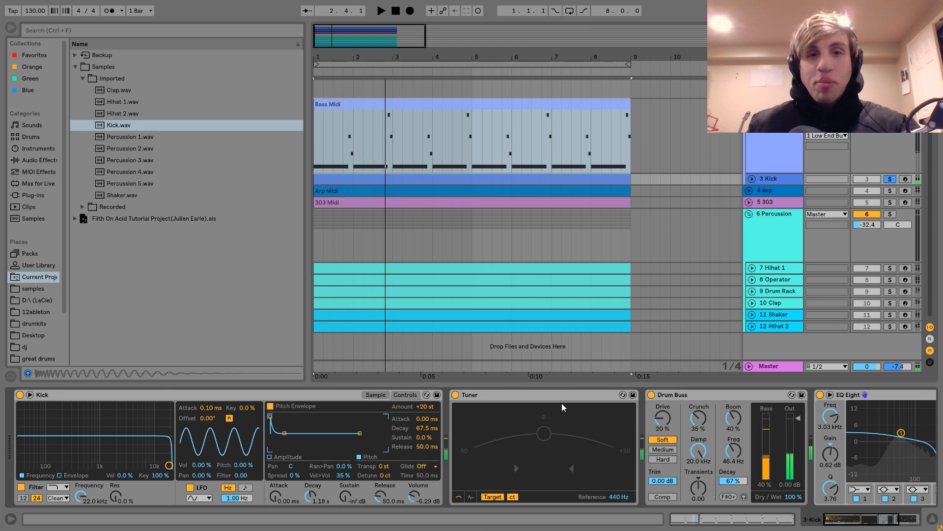
{"action": "key", "text": "space"}
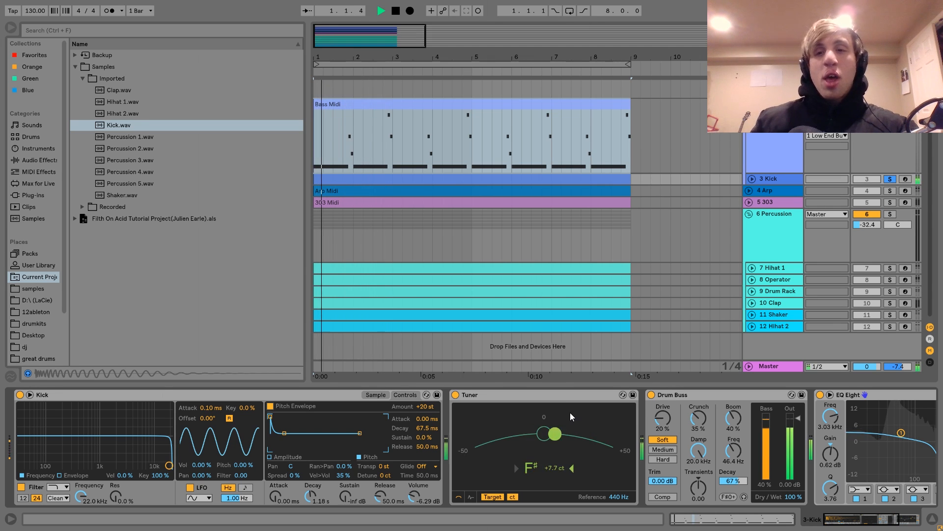
{"action": "key", "text": "space"}
- Play the kick together with the bass, and solo the Kick track again to hear it alone
{"action": "scroll", "coordinate": [832, 156], "scroll_direction": "up", "scroll_amount": 1}
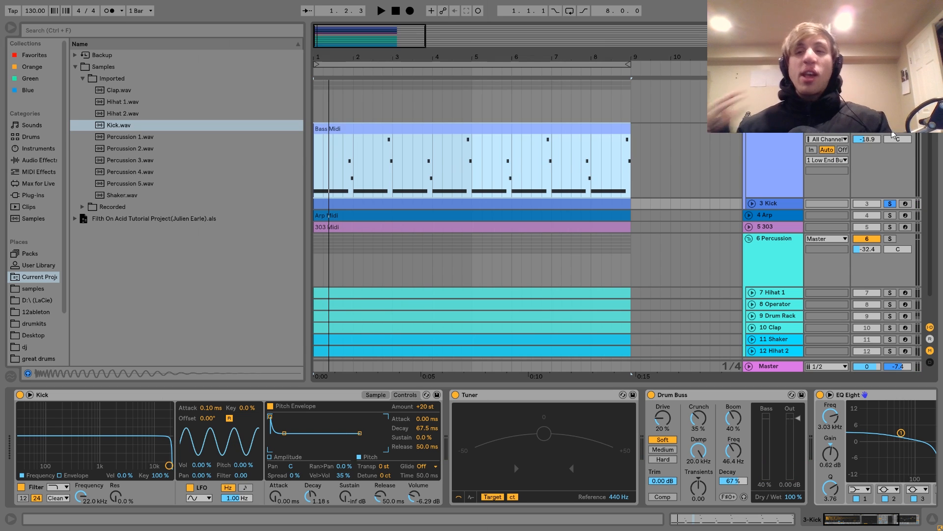
{"action": "key", "text": "space"}
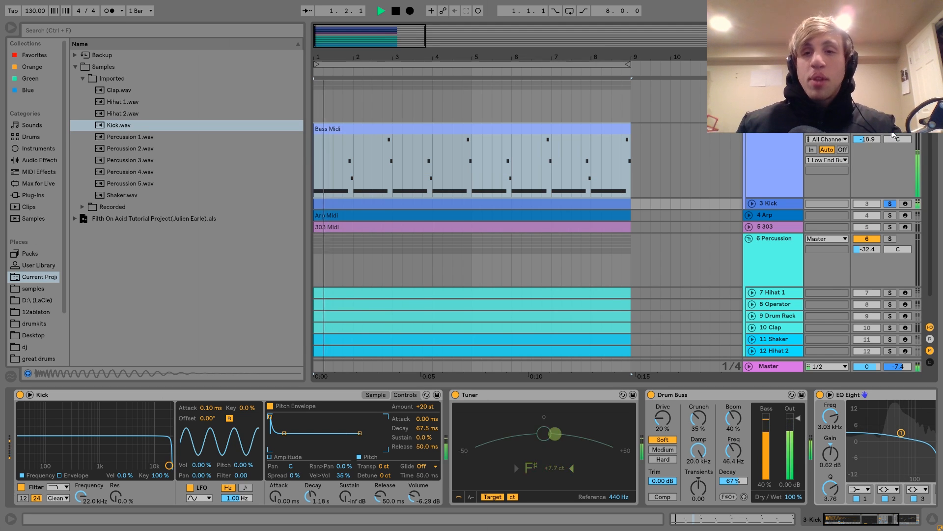
{"action": "key", "text": "space"}
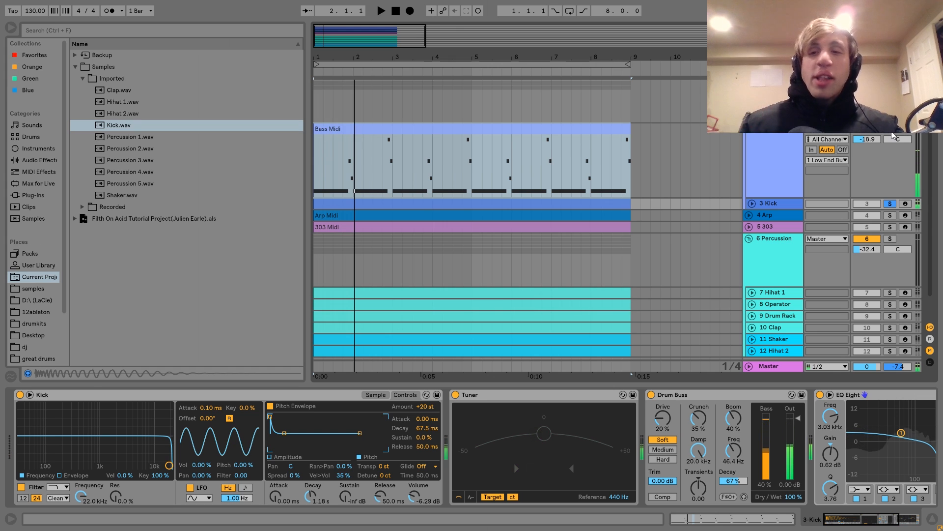
{"action": "left_click", "coordinate": [891, 204]}
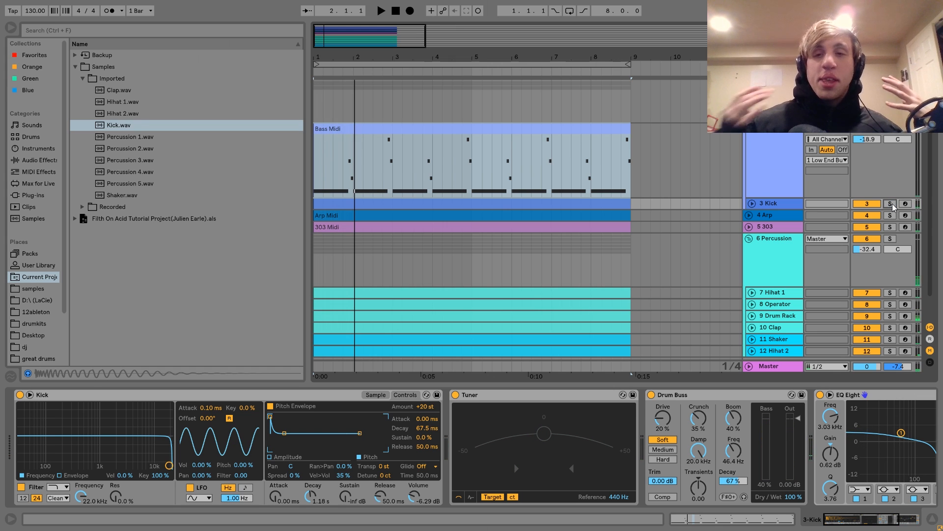
{"action": "left_click", "coordinate": [891, 203]}
{"action": "key", "text": "space"}
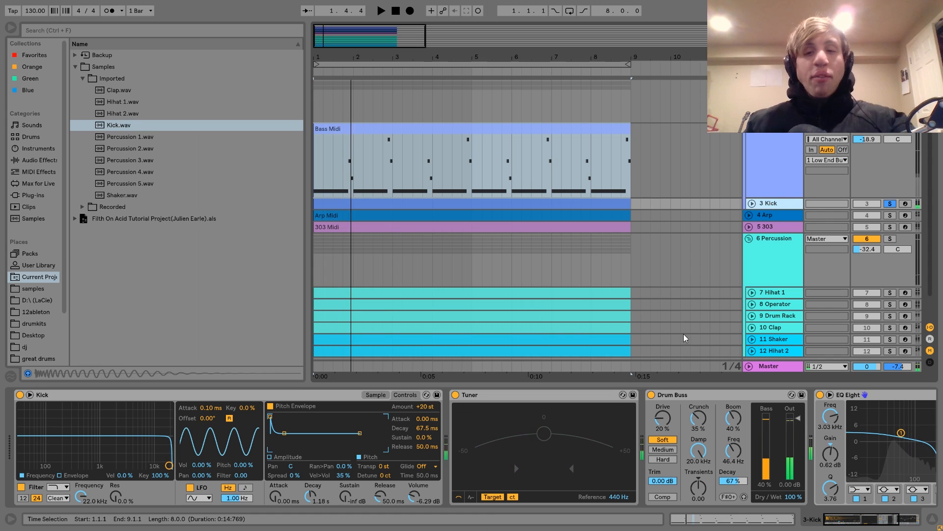
- Audition the kick with the Drum Buss Boom amount reset to its default, and undo that reset
{"action": "scroll", "coordinate": [642, 400], "scroll_direction": "right", "scroll_amount": 3}
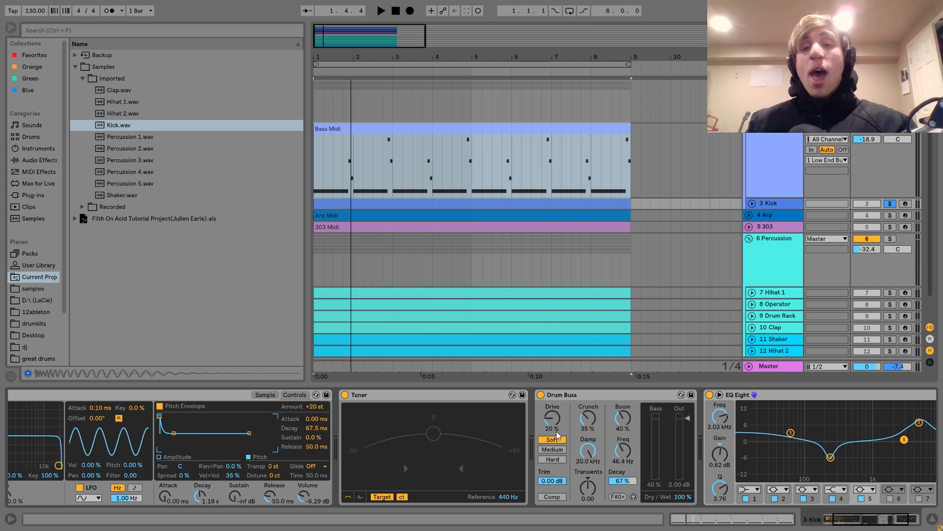
{"action": "key", "text": "space"}
{"action": "double_click", "coordinate": [626, 423]}
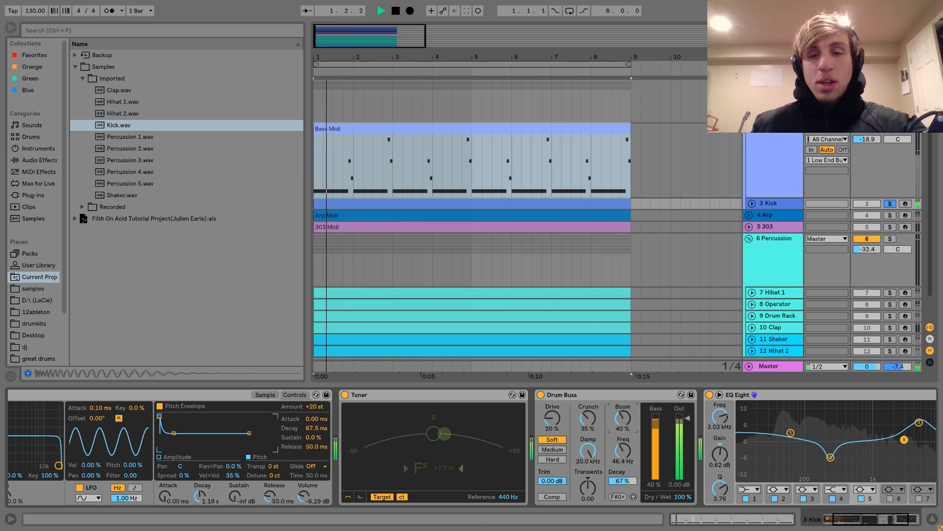
{"action": "key", "text": "ctrl+z"}
{"action": "key", "text": "space"}
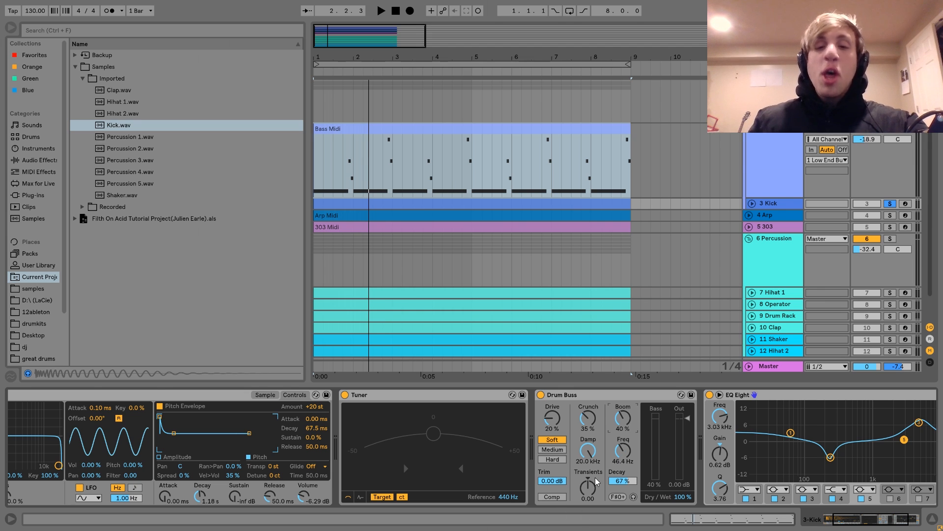
{"action": "key", "text": "space"}
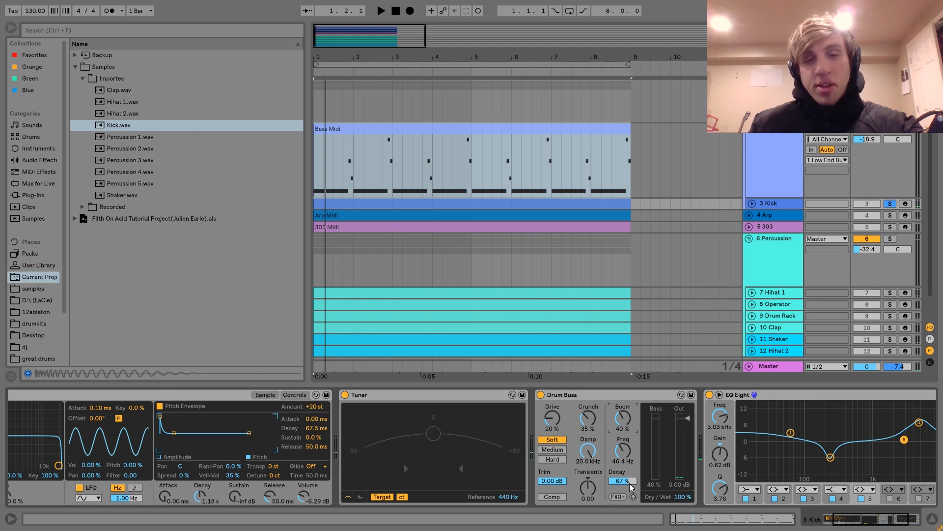
- Audition the kick with EQ Eight's band 2 and then band 3 bypassed and re-enabled during playback
{"action": "scroll", "coordinate": [631, 487], "scroll_direction": "right", "scroll_amount": 5}
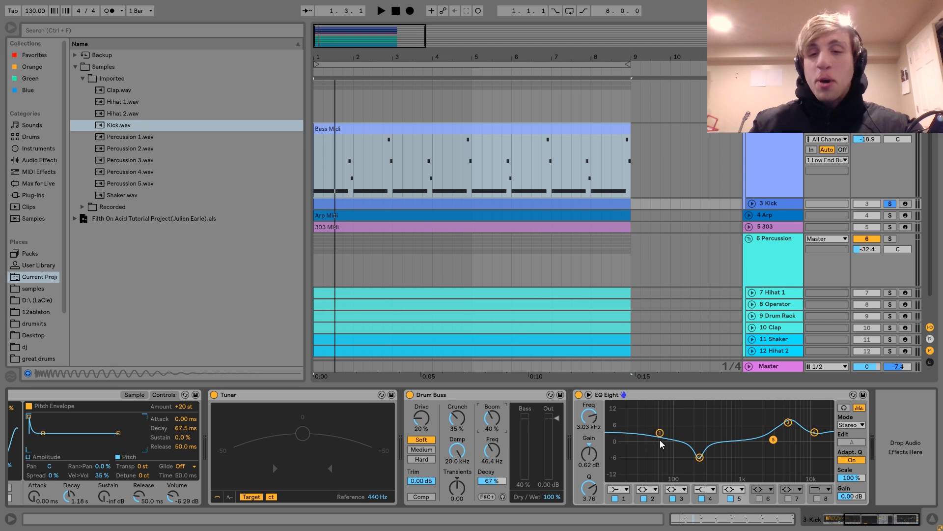
{"action": "left_click", "coordinate": [701, 460]}
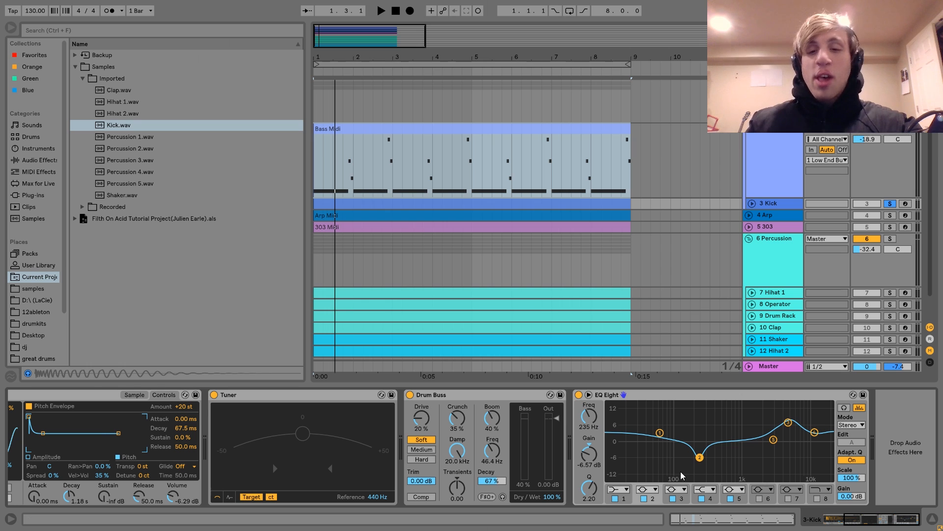
{"action": "key", "text": "space"}
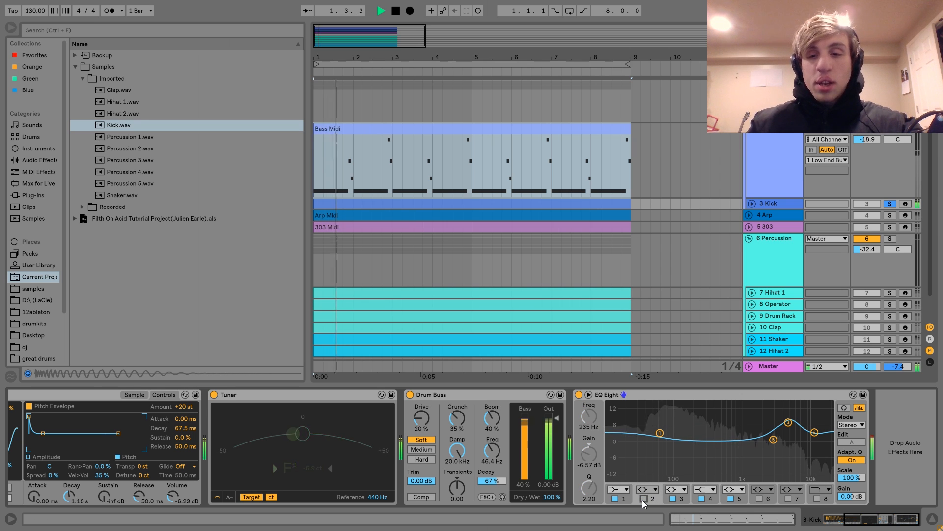
{"action": "key", "text": "space"}
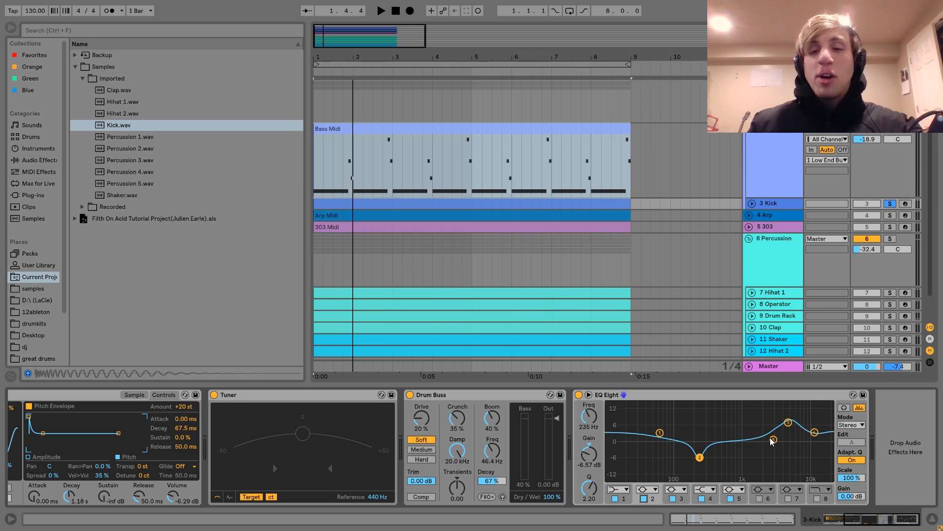
{"action": "left_click", "coordinate": [675, 497]}
{"action": "key", "text": "space"}
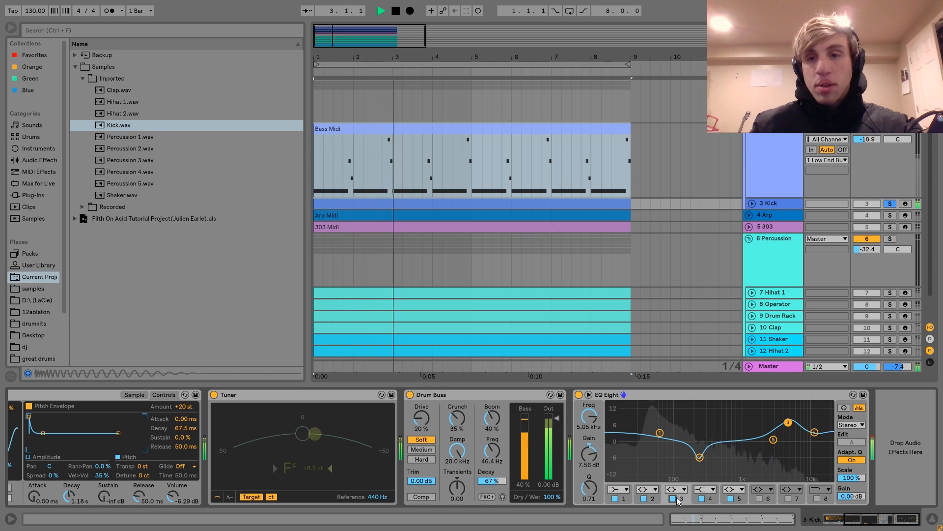
{"action": "key", "text": "space"}
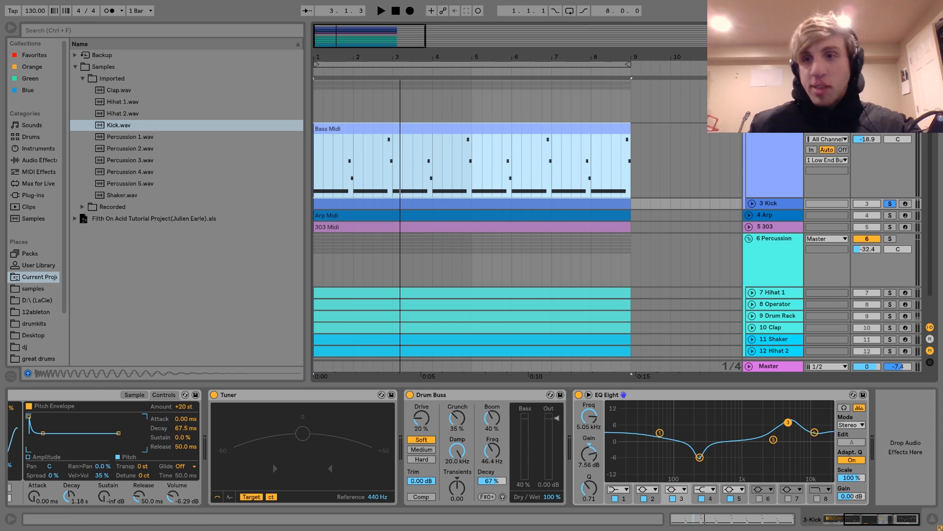
- Unsolo the Kick track, display the Low End Bus effects chain, and play the bass and kick through it
{"action": "key", "text": "s"}
{"action": "left_click", "coordinate": [774, 86]}
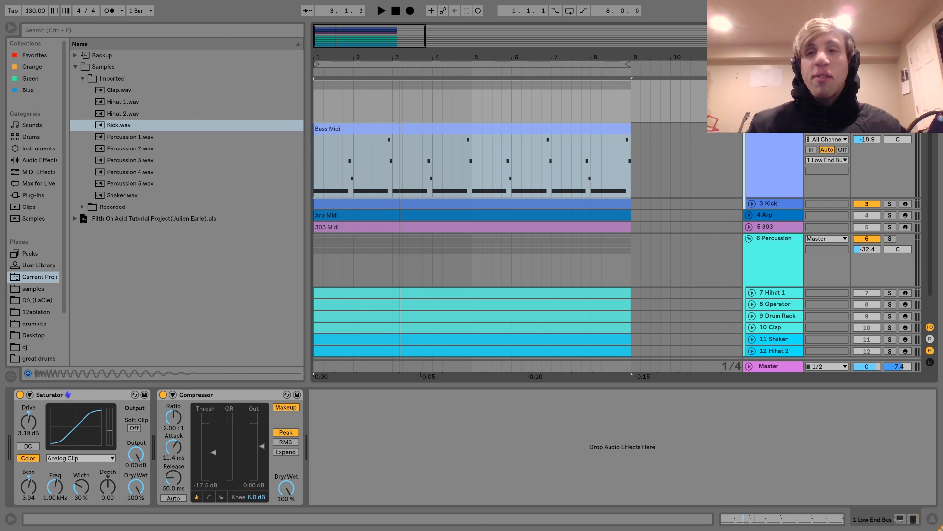
{"action": "key", "text": "space"}
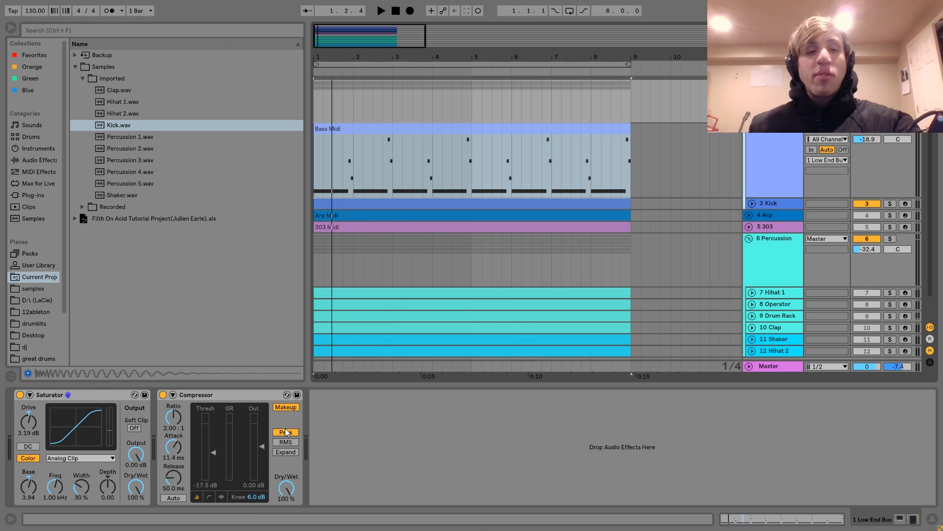
- Bypass the Low End Bus's Compressor and Saturator and audition the soloed bass and kick without them
{"action": "left_click", "coordinate": [162, 395]}
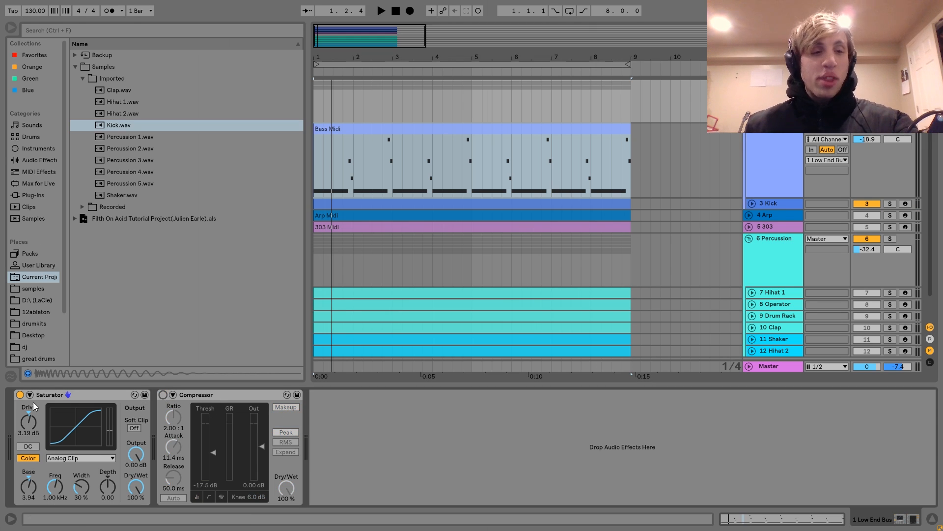
{"action": "left_click", "coordinate": [20, 395]}
{"action": "key", "text": "space"}
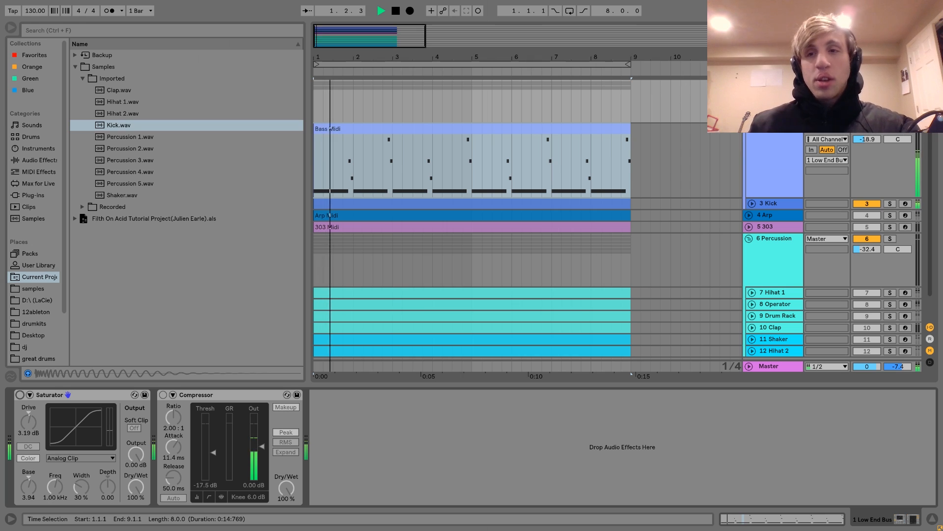
{"action": "left_click", "coordinate": [889, 84]}
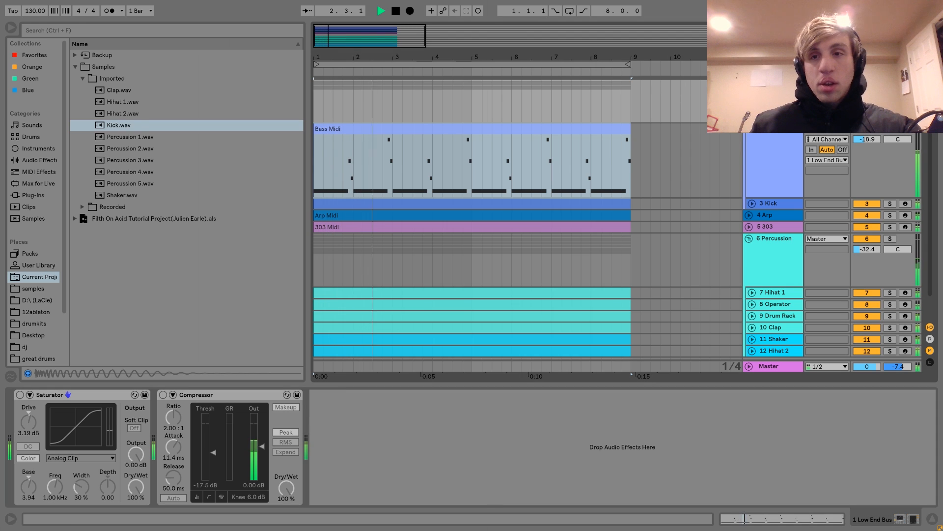
{"action": "left_click", "coordinate": [890, 84]}
{"action": "key", "text": "space"}
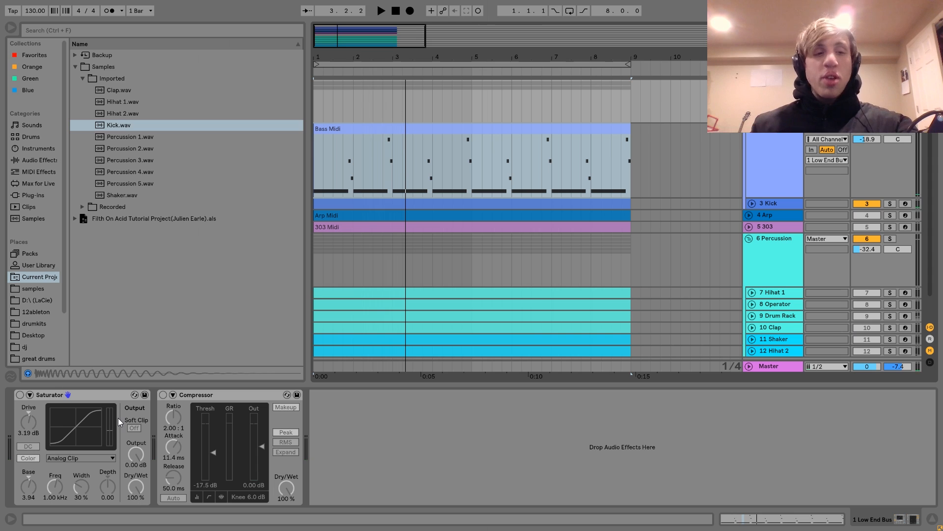
- Re-enable the Saturator and then the Compressor on the Low End Bus during playback to compare the sound
{"action": "key", "text": "space"}
{"action": "left_click", "coordinate": [19, 394]}
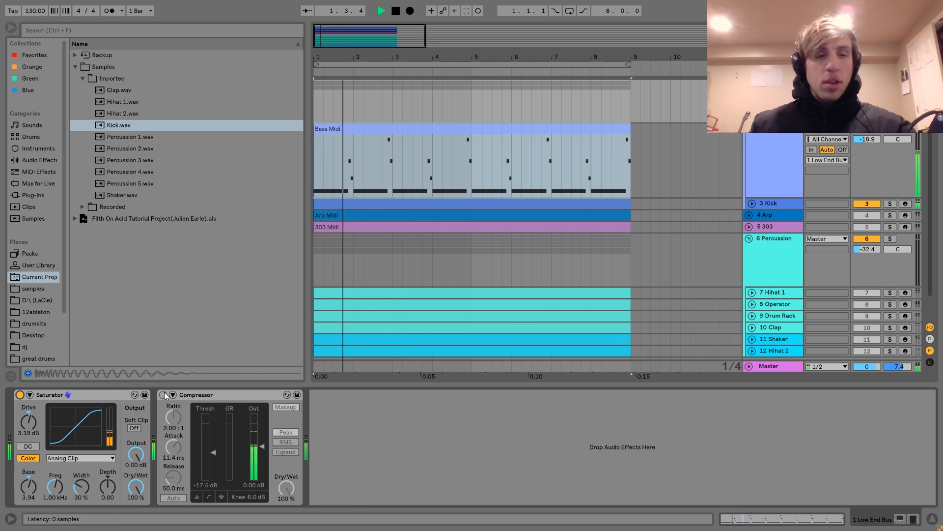
{"action": "left_click", "coordinate": [164, 395]}
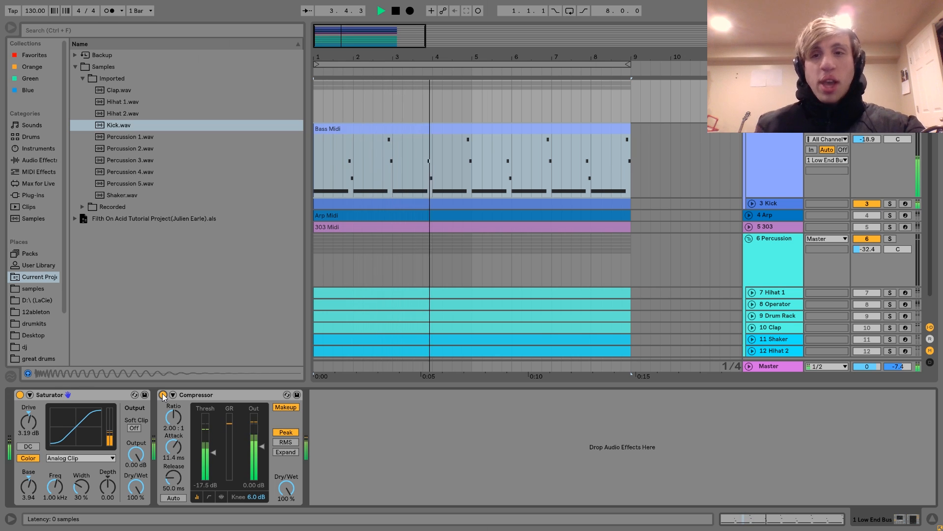
{"action": "key", "text": "space"}
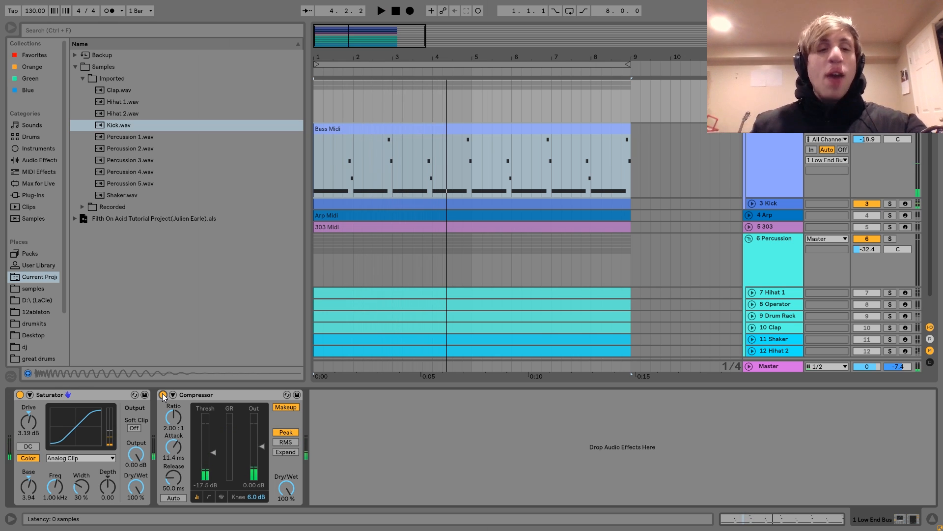
- Bypass the Low End Bus's Compressor and play the bass and kick several times through the Saturator alone
{"action": "left_click", "coordinate": [164, 395]}
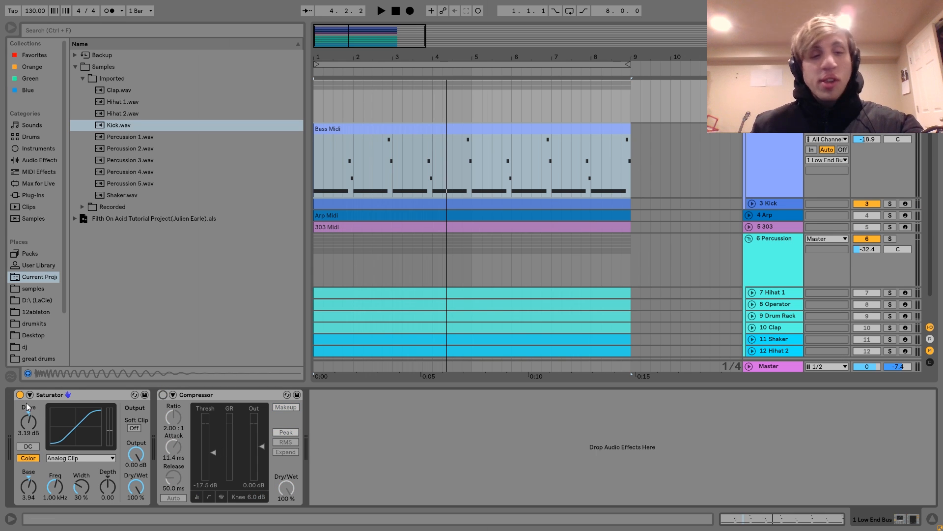
{"action": "key", "text": "space"}
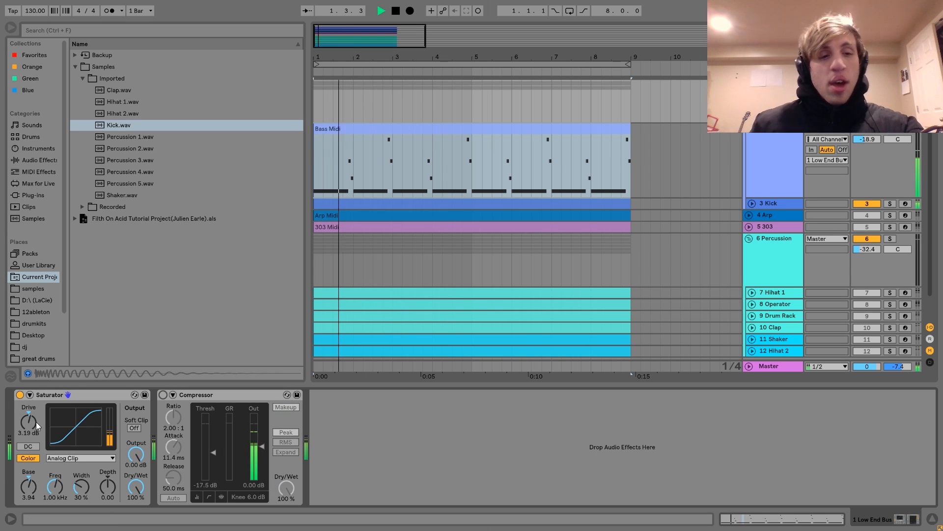
{"action": "key", "text": "space"}
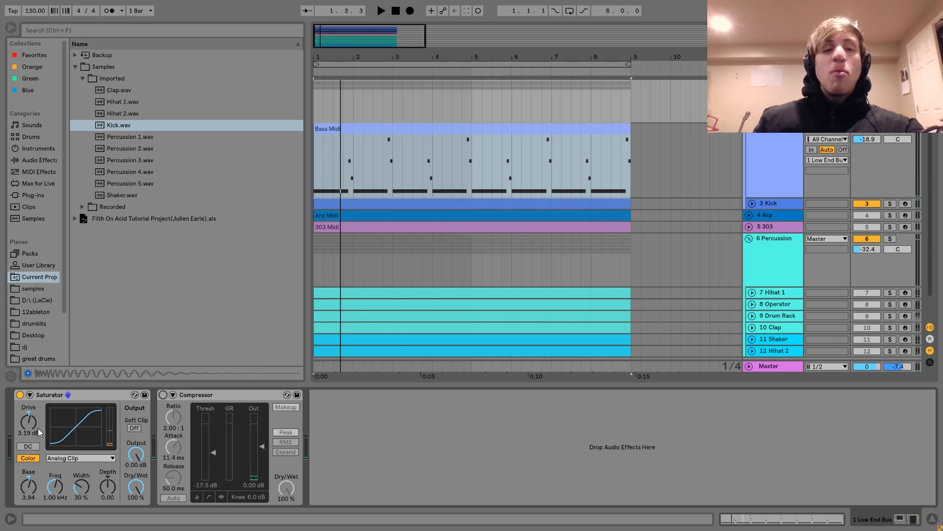
{"action": "key", "text": "space"}
{"action": "key", "text": "space"}
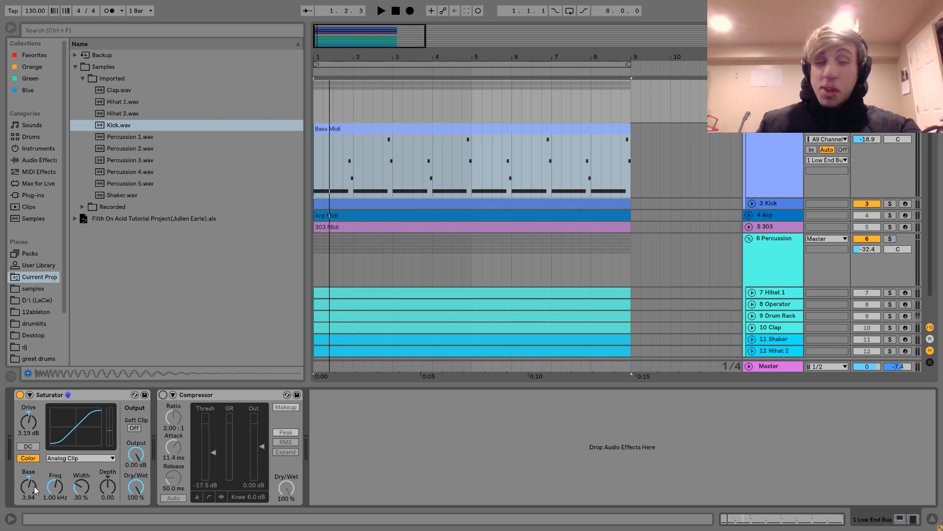
{"action": "key", "text": "space"}
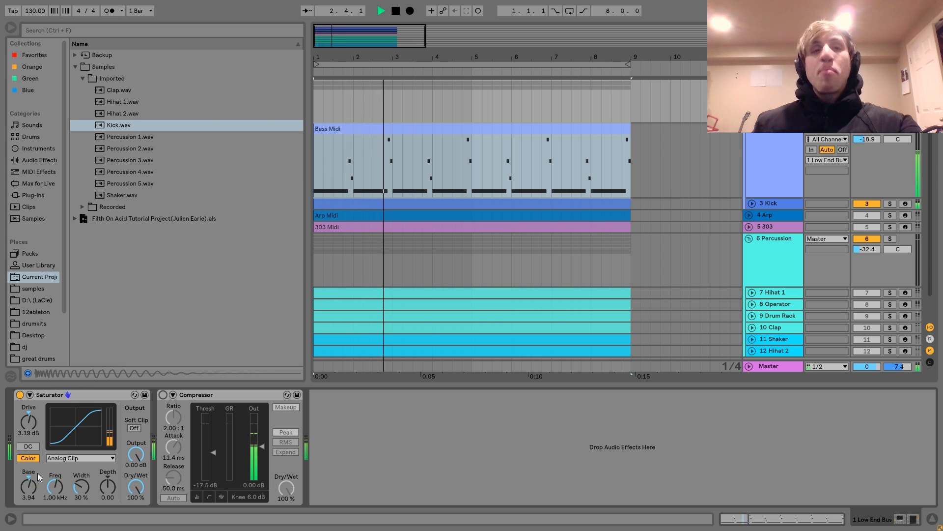
{"action": "key", "text": "space"}
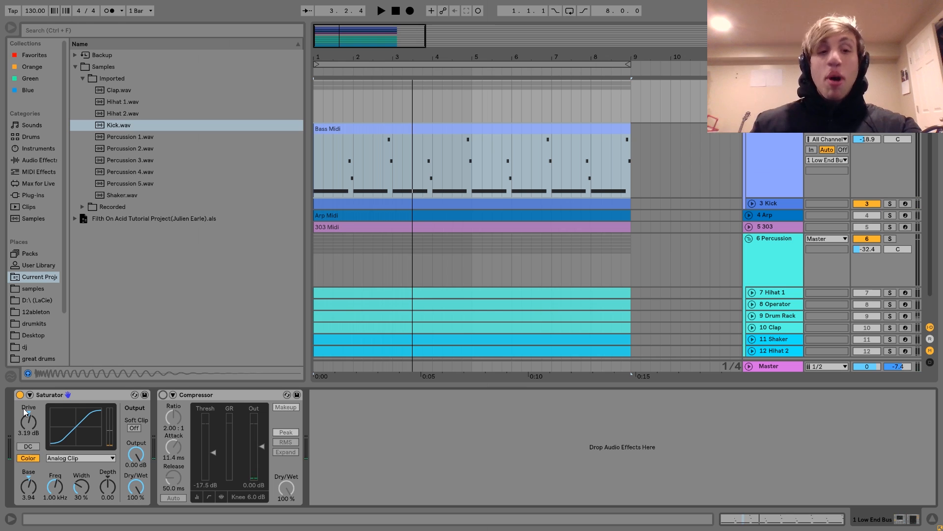
- Re-enable the Low End Bus's Compressor and play the bass and kick while watching its gain reduction
{"action": "left_click", "coordinate": [162, 395]}
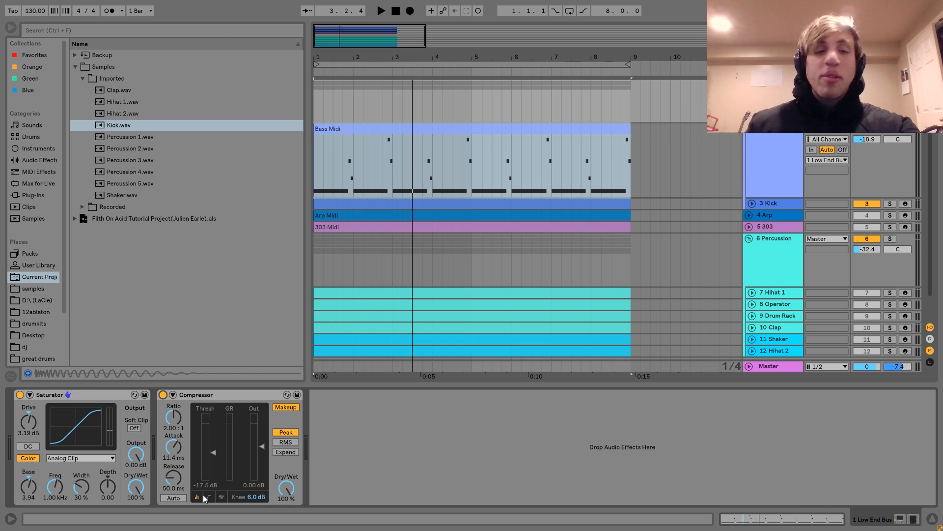
{"action": "key", "text": "space"}
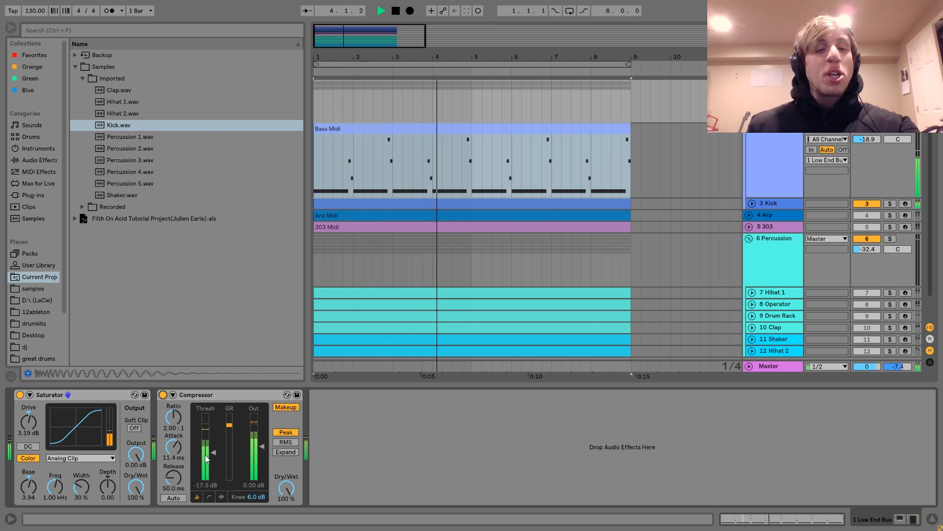
{"action": "key", "text": "space"}
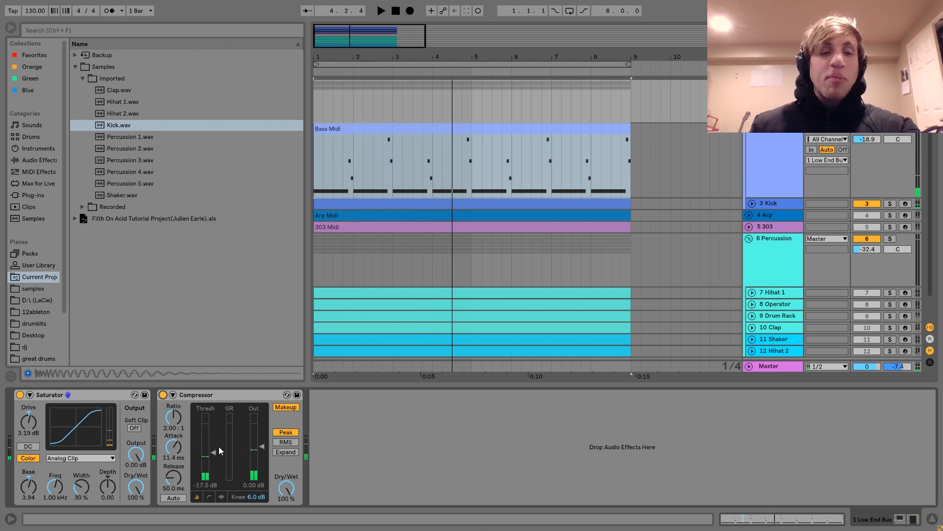
- Set the Low End Bus Compressor's threshold to -14.5 dB during playback
{"action": "key", "text": "space"}
{"action": "left_click_drag", "start_coordinate": [217, 449], "coordinate": [213, 447]}
{"action": "key", "text": "space"}
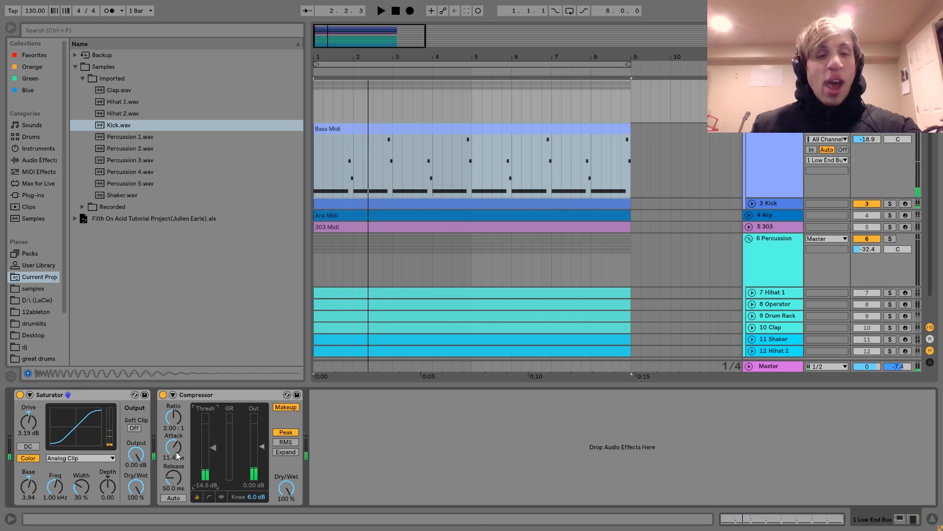
- Play the bass and kick several times to judge the Compressor's effect at the new threshold
{"action": "key", "text": "space"}
{"action": "key", "text": "space"}
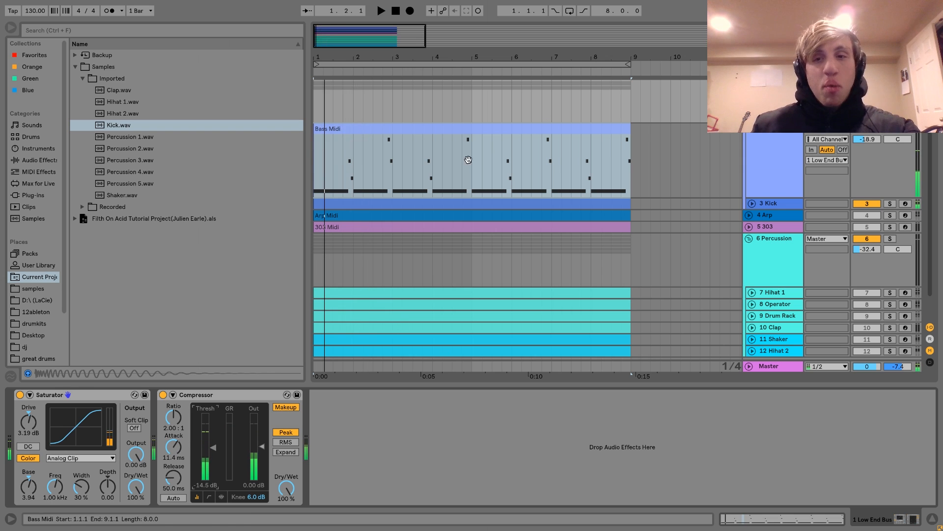
{"action": "key", "text": "space"}
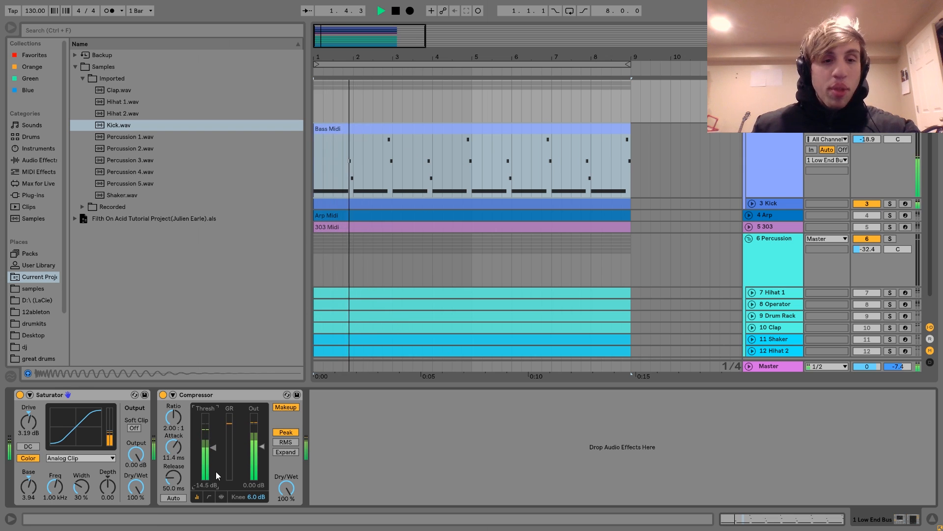
{"action": "key", "text": "space"}
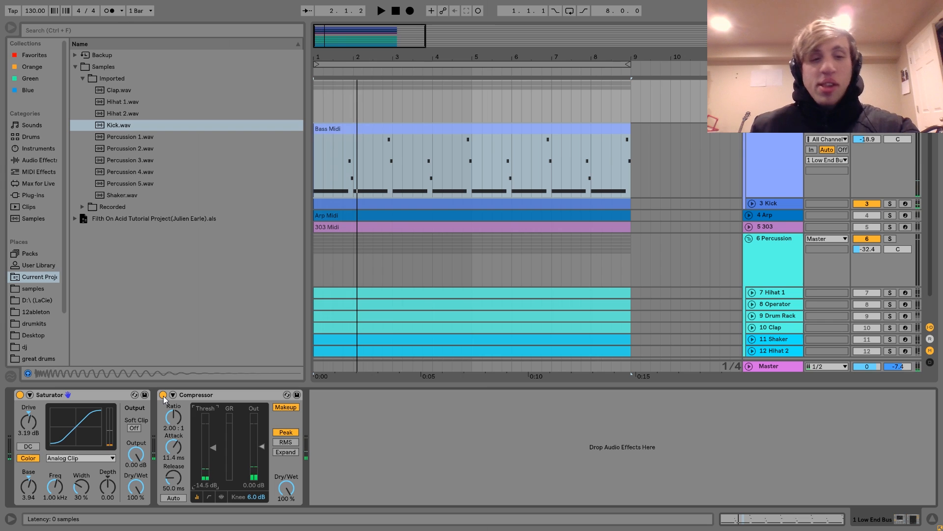
{"action": "key", "text": "space"}
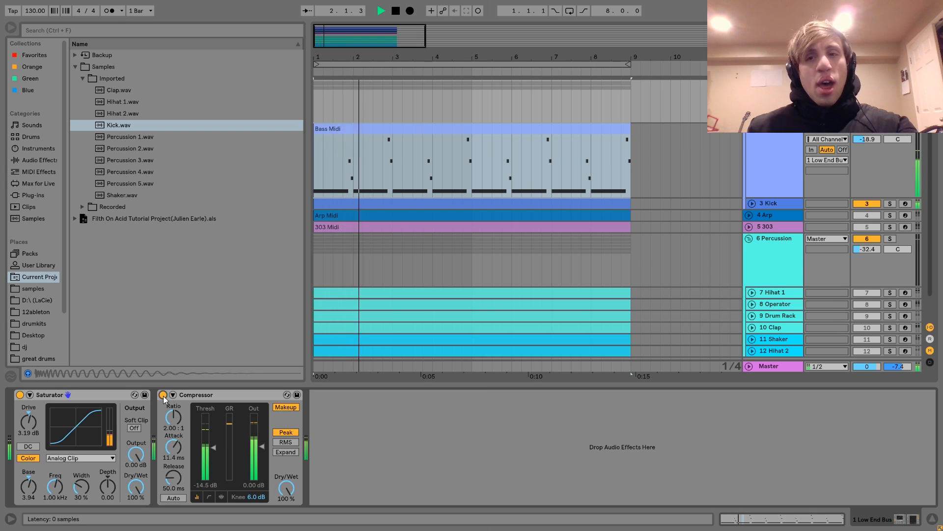
{"action": "key", "text": "space"}
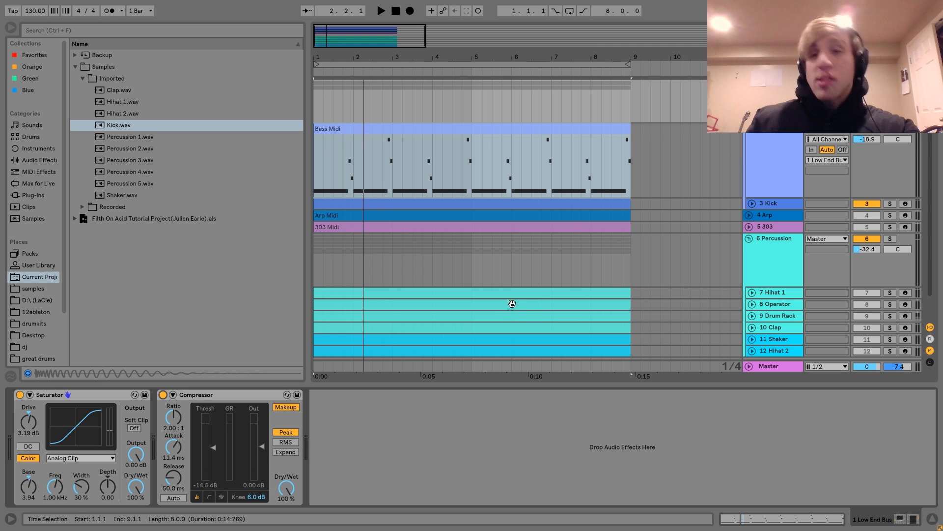
- Select and unfold the Arp track, solo it, and play it alone
{"action": "left_click", "coordinate": [757, 216]}
{"action": "left_click", "coordinate": [748, 215]}
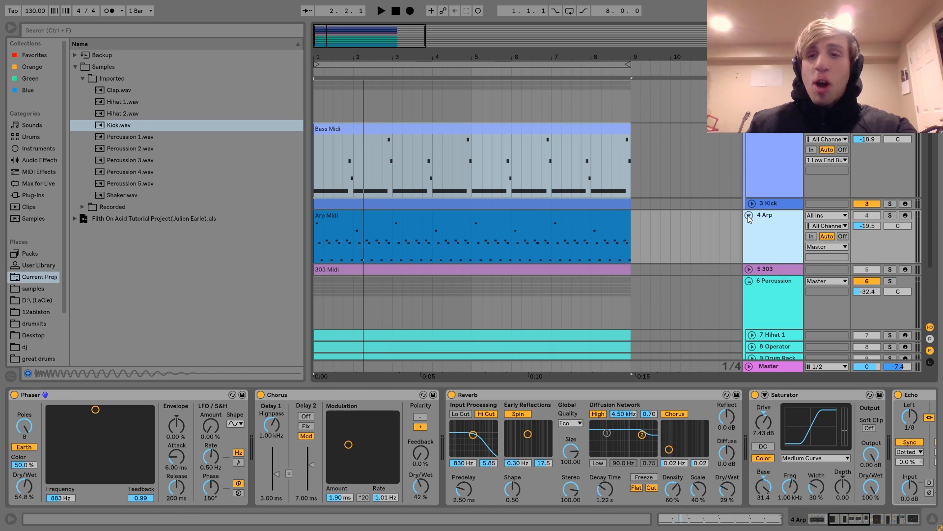
{"action": "left_click", "coordinate": [890, 215]}
{"action": "key", "text": "space"}
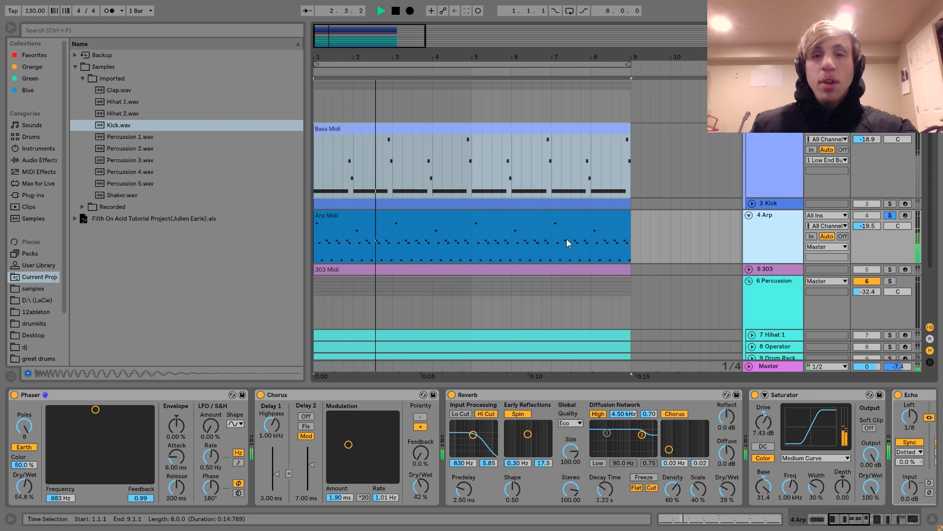
{"action": "key", "text": "space"}
- Open the Arp clip's notes and select the opening A3, the bar 2 F#3 and one repeating F#2-D3 group before playback
{"action": "double_click", "coordinate": [537, 226]}
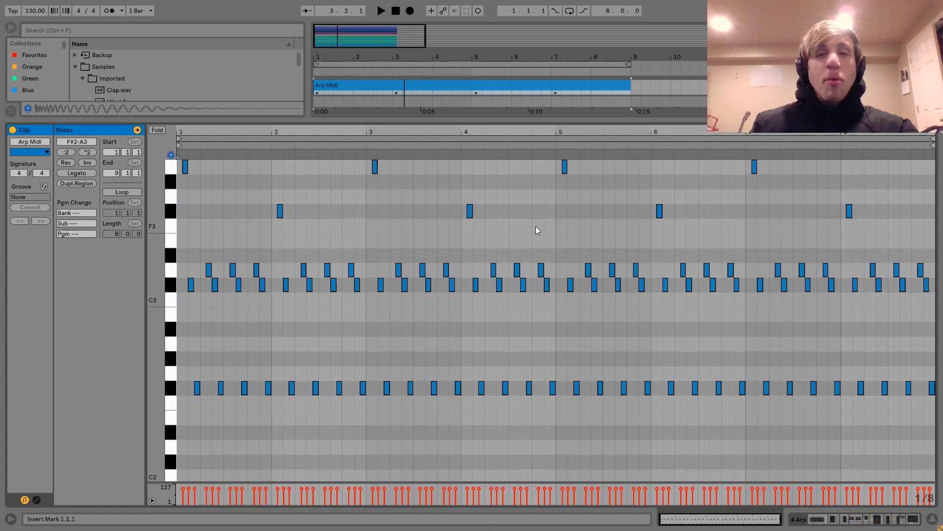
{"action": "left_click", "coordinate": [185, 168]}
{"action": "left_click", "coordinate": [185, 169]}
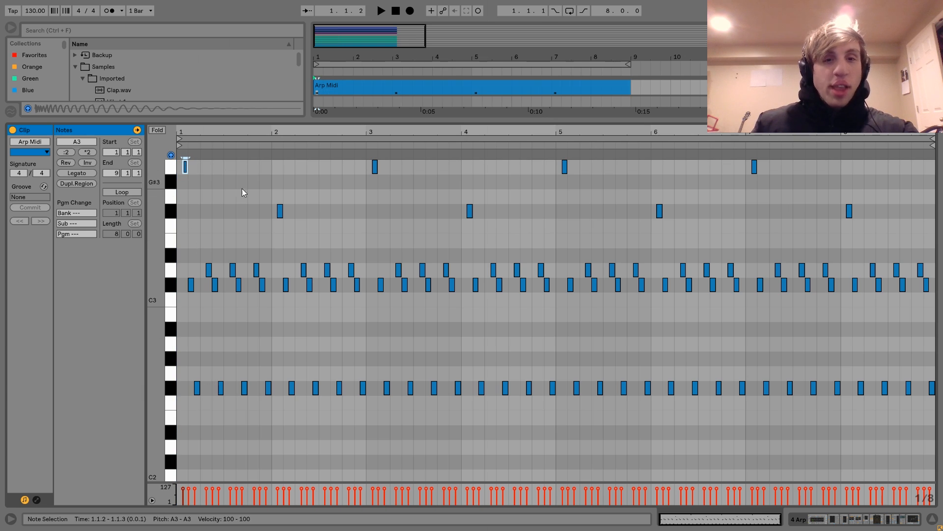
{"action": "left_click", "coordinate": [279, 211]}
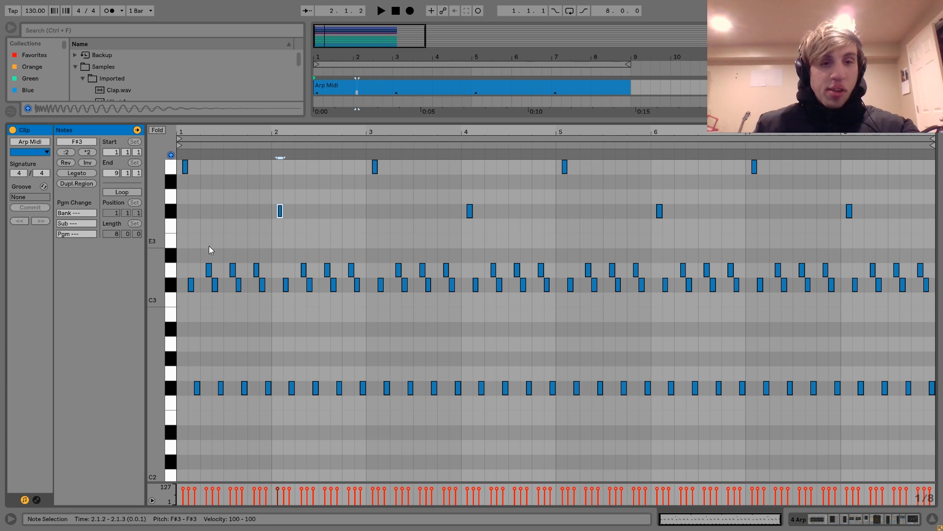
{"action": "left_click_drag", "start_coordinate": [208, 247], "coordinate": [228, 400]}
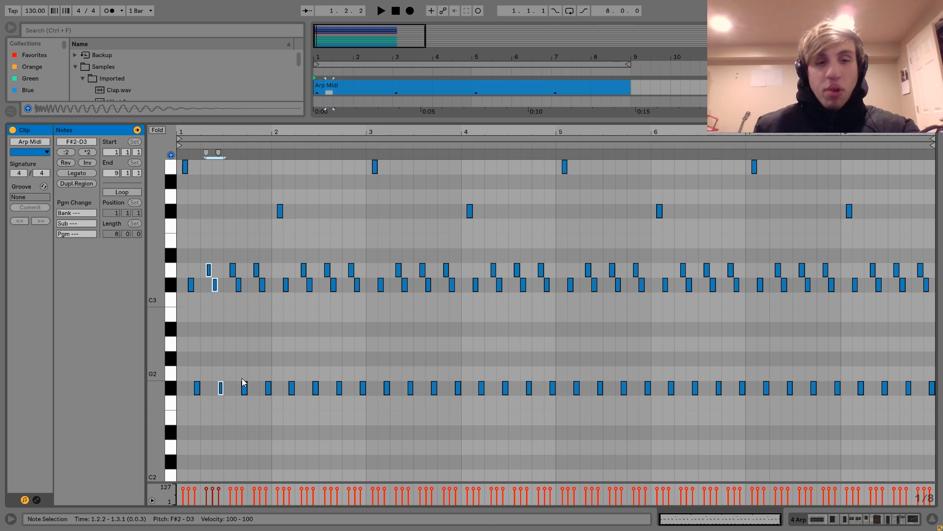
{"action": "key", "text": "space"}
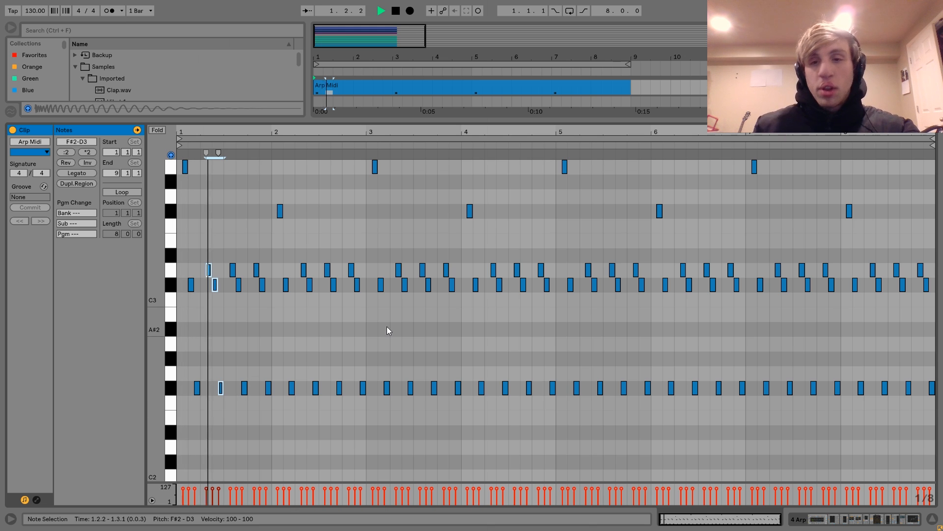
- Return to the Arp track's devices, unsolo the track, and compare the full mix with the arp muted and unmuted
{"action": "left_click", "coordinate": [834, 519]}
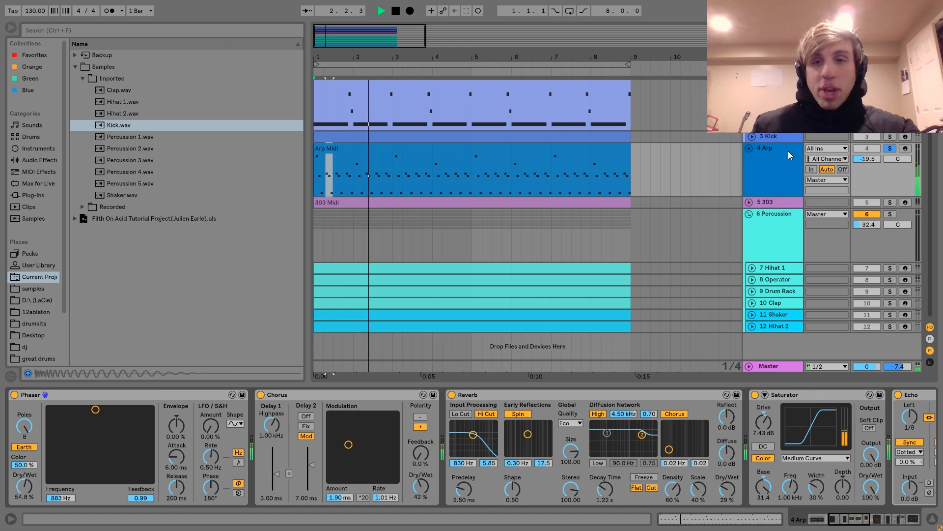
{"action": "left_click", "coordinate": [890, 149]}
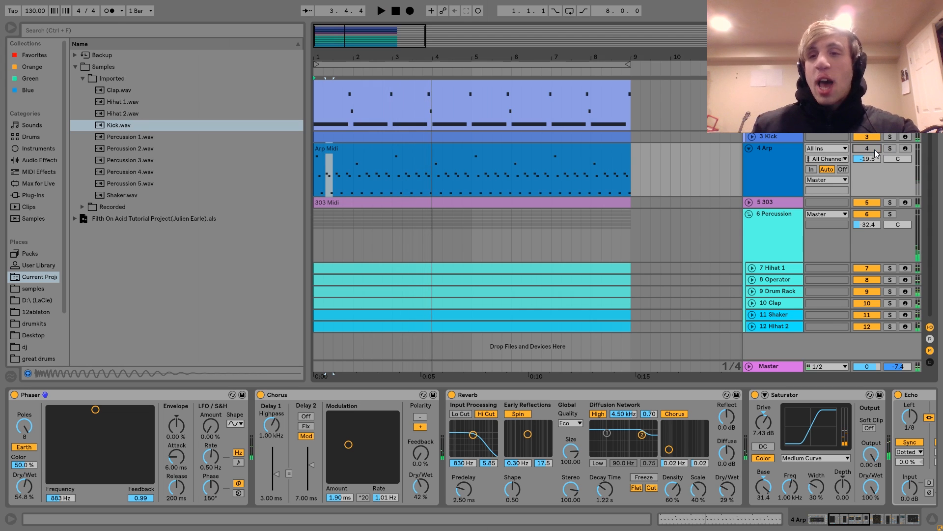
{"action": "key", "text": "space"}
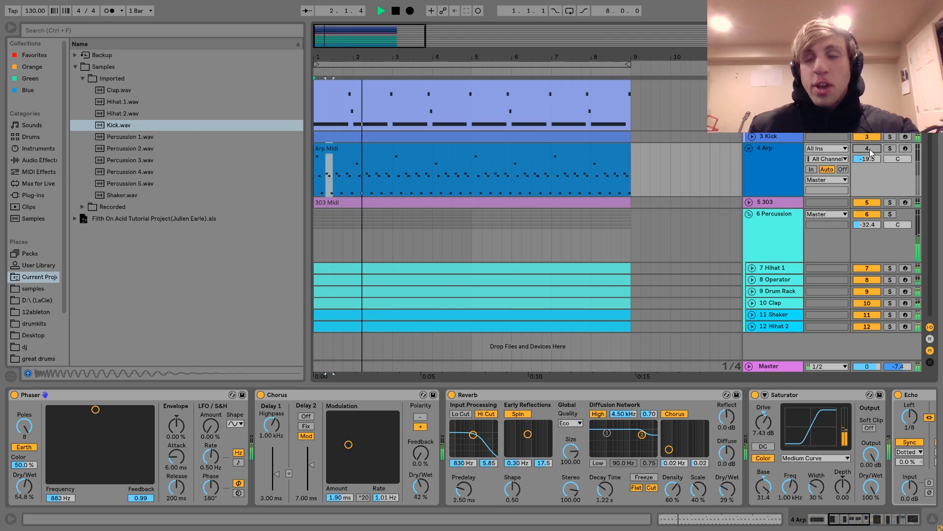
{"action": "key", "text": "space"}
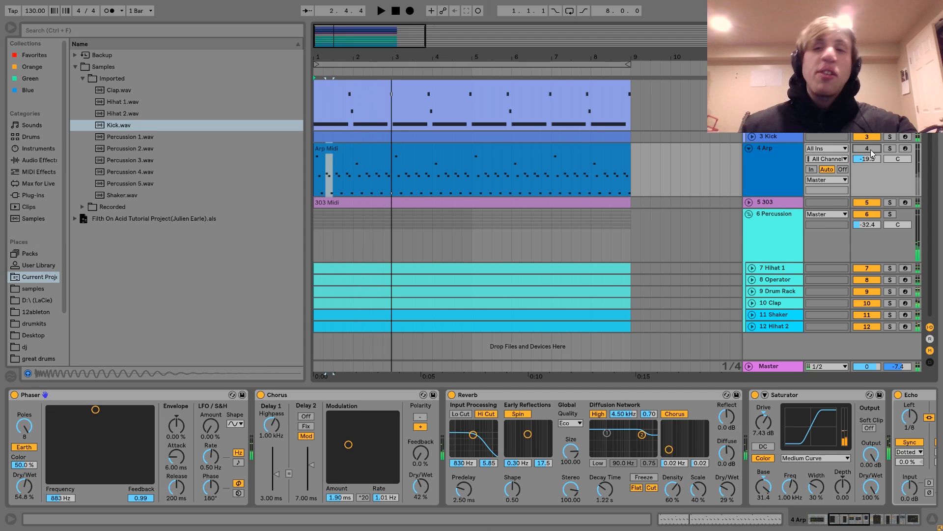
{"action": "key", "text": "space"}
{"action": "left_click", "coordinate": [867, 148]}
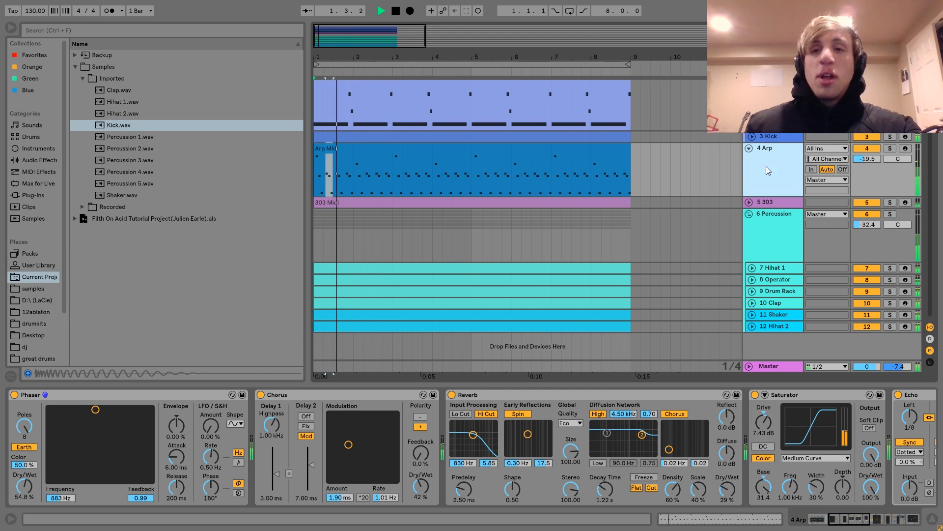
{"action": "key", "text": "space"}
- Solo and arm the Arp track, and audition notes through Analog while showing its Osc1 pitch settings
{"action": "left_click", "coordinate": [890, 148]}
{"action": "scroll", "coordinate": [590, 489], "scroll_direction": "up", "scroll_amount": 5}
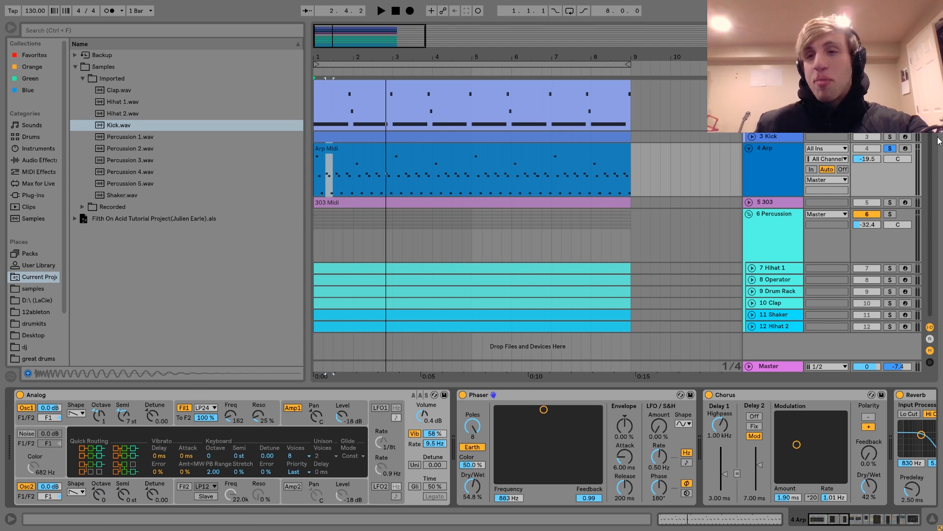
{"action": "left_click", "coordinate": [905, 148]}
{"action": "key", "text": "x"}
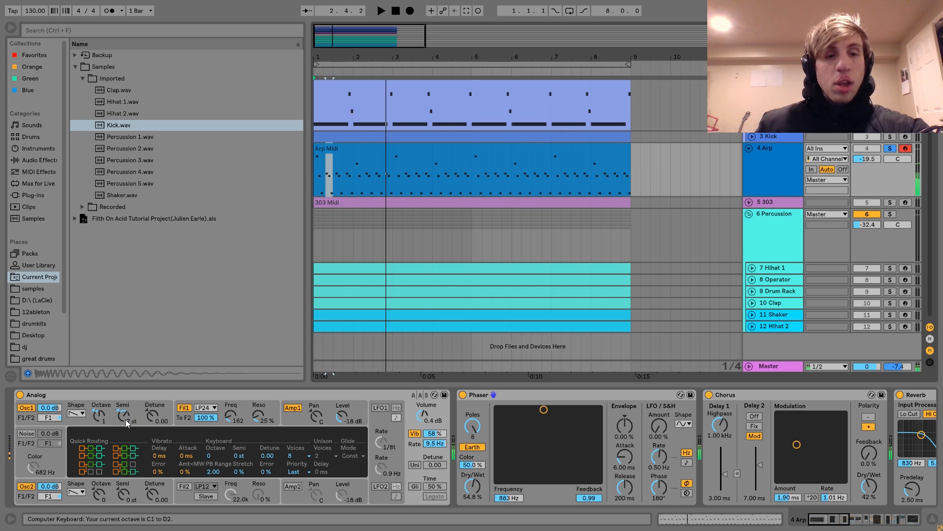
{"action": "left_click", "coordinate": [126, 418]}
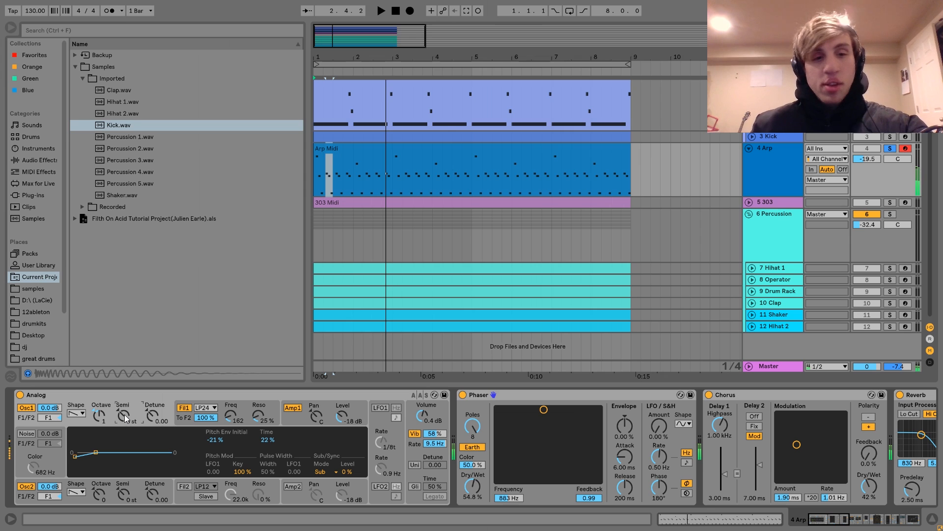
{"action": "key", "text": "x"}
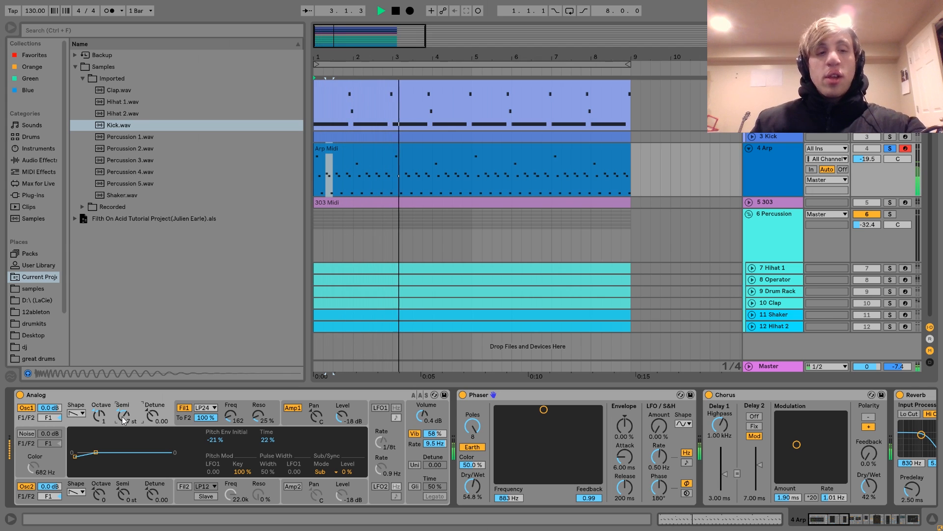
- Show Analog's Fil1 and Amp1 envelope settings while playing the arp
{"action": "left_click", "coordinate": [191, 423]}
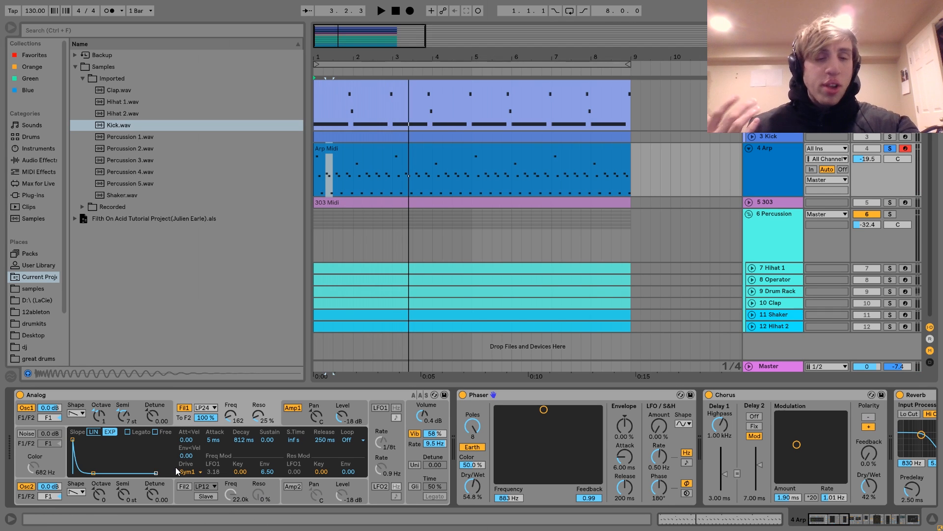
{"action": "key", "text": "space"}
{"action": "left_click", "coordinate": [296, 422]}
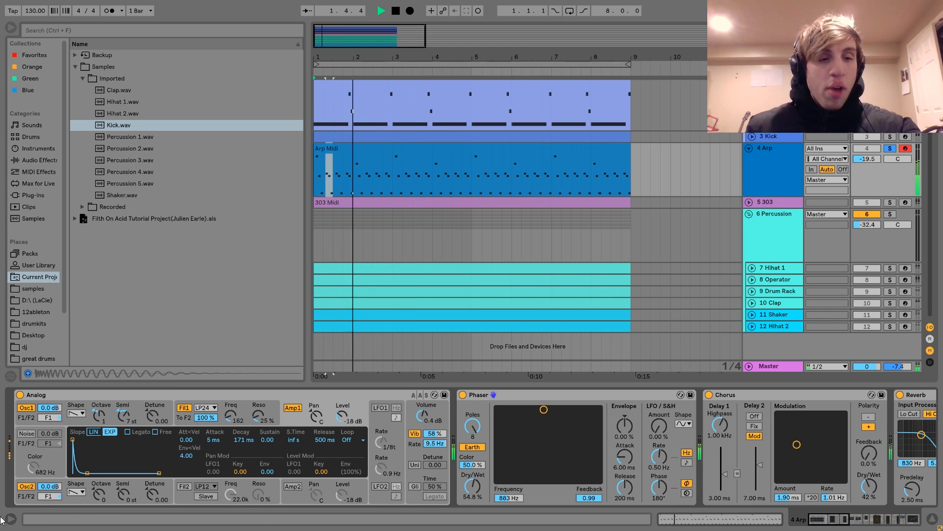
{"action": "key", "text": "space"}
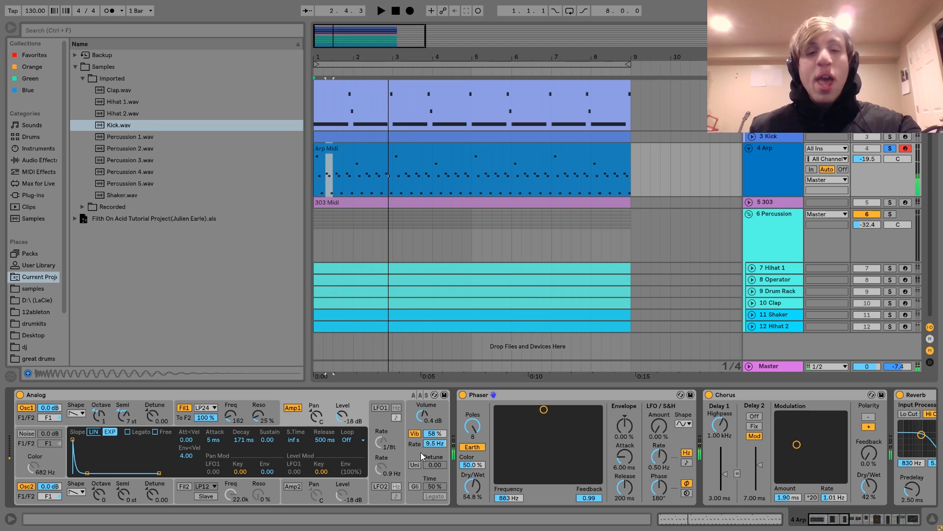
- Try Analog's vibrato amount at 100% during playback, and undo the change
{"action": "left_click", "coordinate": [421, 452]}
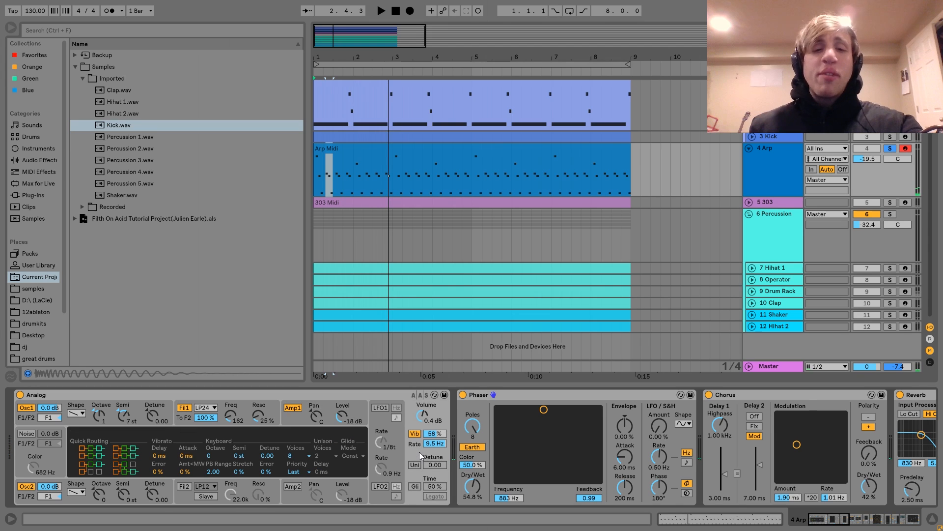
{"action": "key", "text": "space"}
{"action": "left_click_drag", "start_coordinate": [441, 435], "coordinate": [441, 412]}
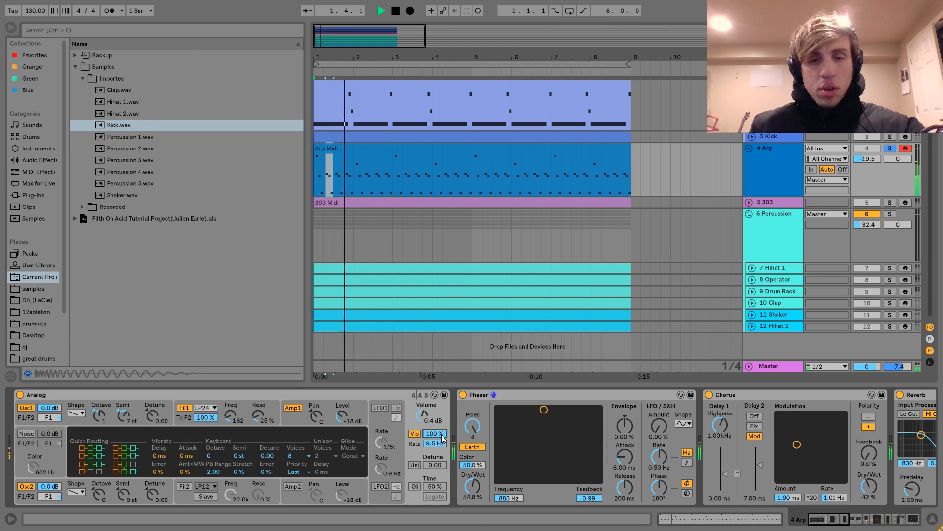
{"action": "key", "text": "space"}
{"action": "key", "text": "ctrl+z"}
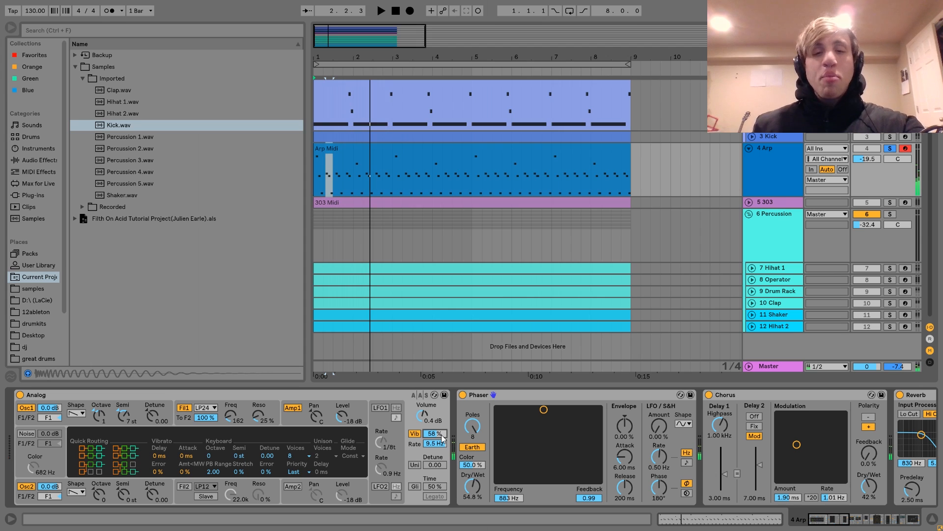
- Examine the Arp track's Phaser settings and compare the arp with the Phaser bypassed and enabled during playback
{"action": "scroll", "coordinate": [441, 435], "scroll_direction": "right", "scroll_amount": 5}
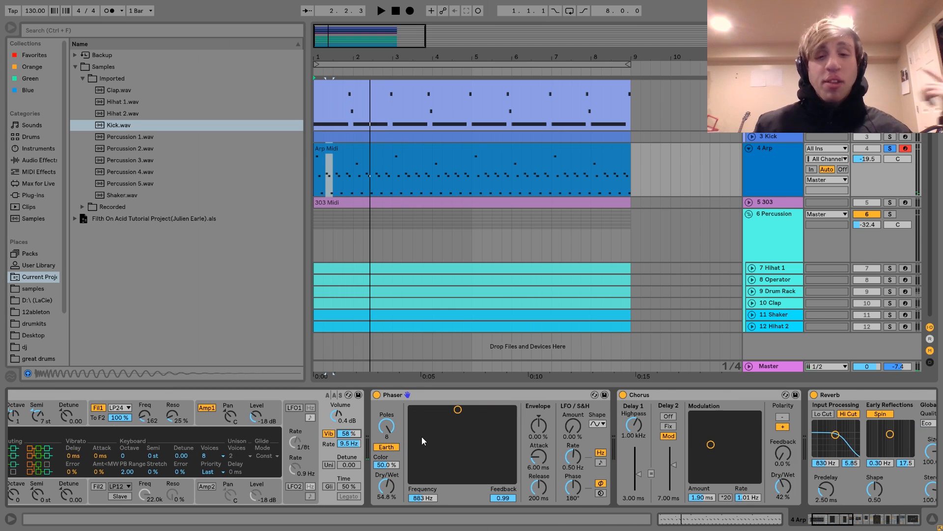
{"action": "left_click", "coordinate": [447, 400]}
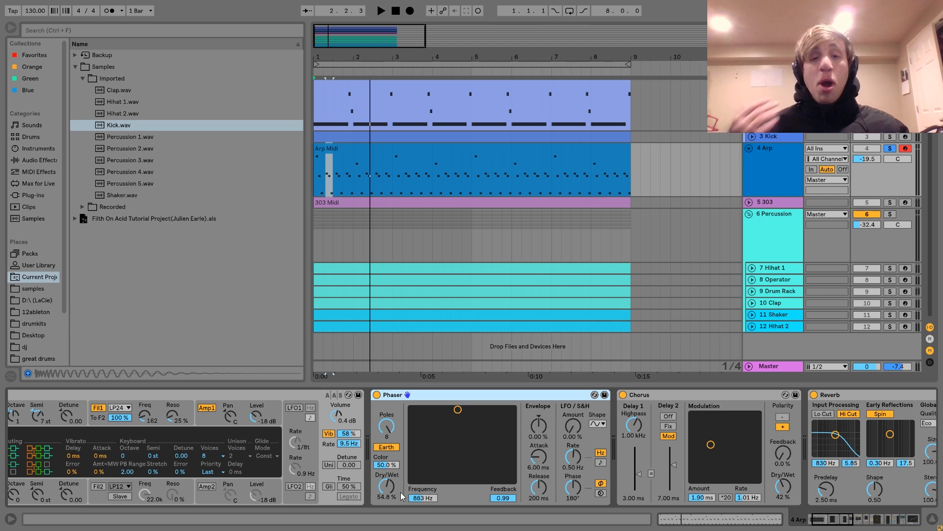
{"action": "scroll", "coordinate": [402, 497], "scroll_direction": "left", "scroll_amount": 2}
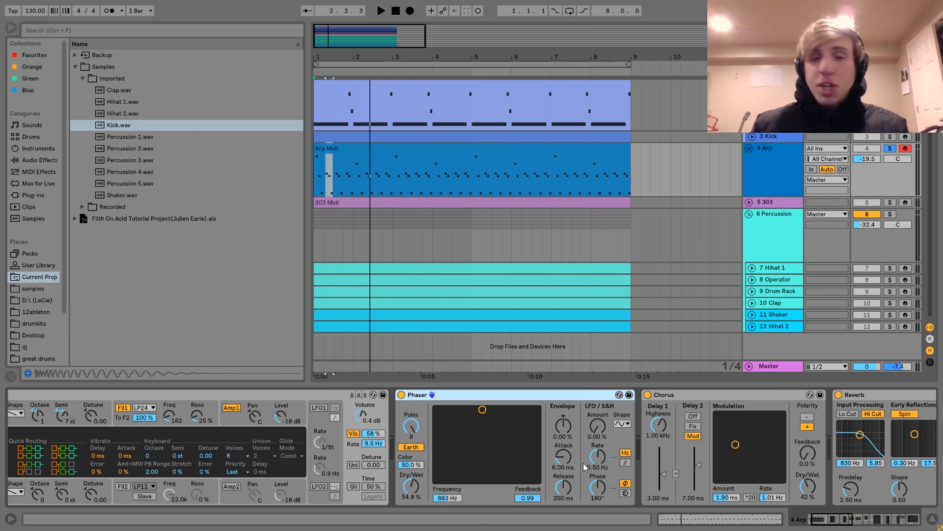
{"action": "scroll", "coordinate": [585, 466], "scroll_direction": "right", "scroll_amount": 2}
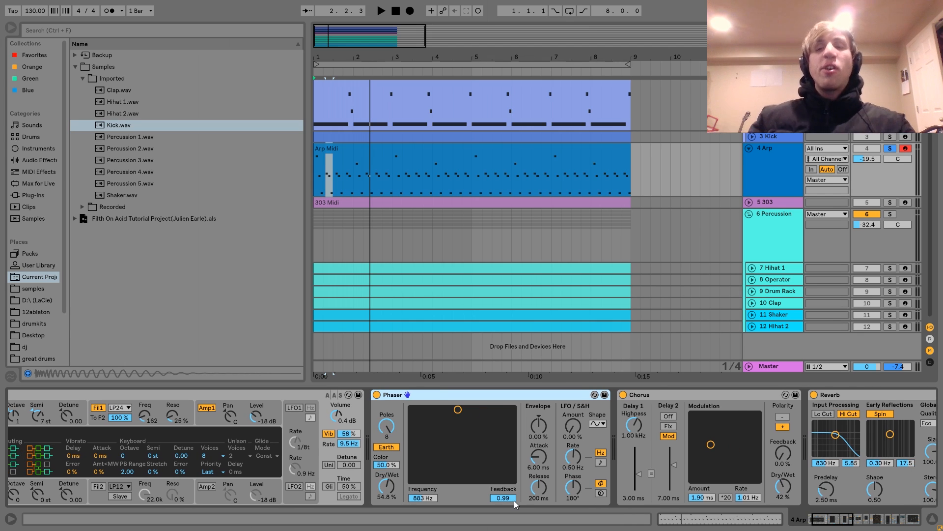
{"action": "key", "text": "space"}
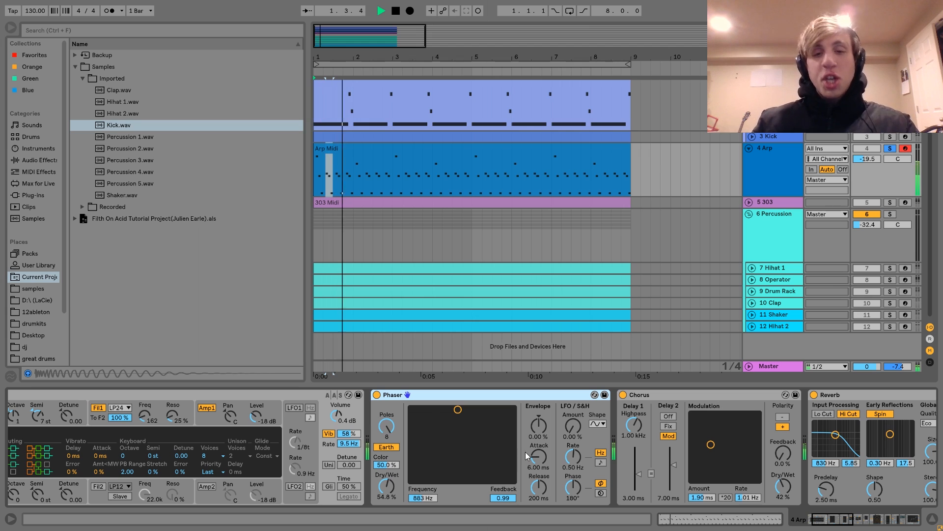
{"action": "left_click", "coordinate": [377, 394]}
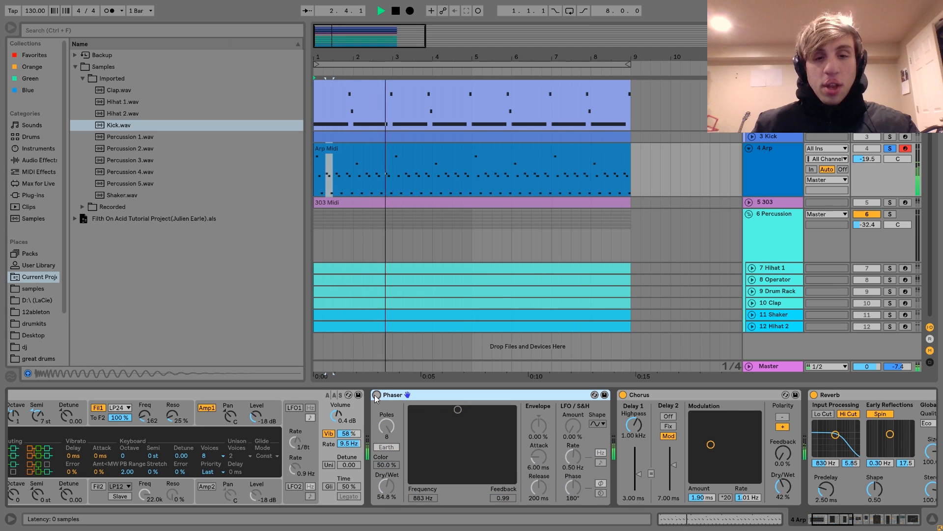
{"action": "left_click", "coordinate": [376, 396]}
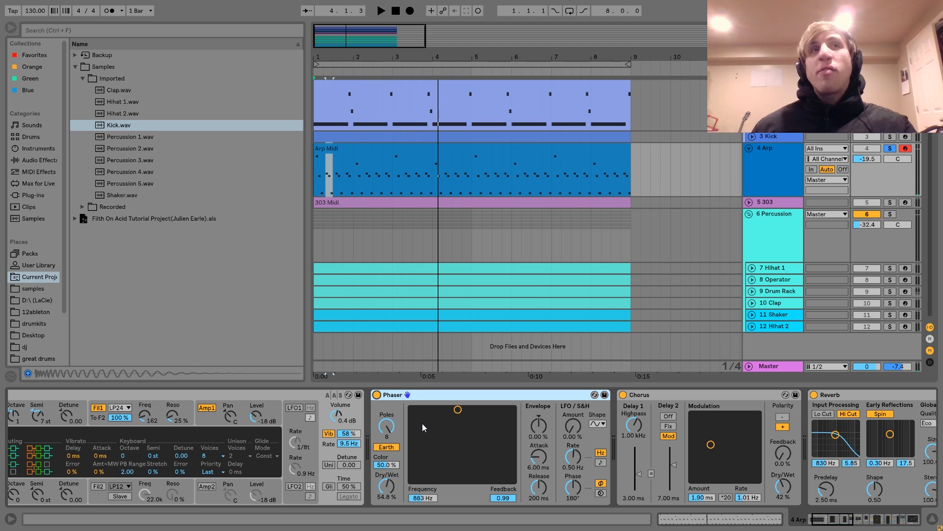
{"action": "key", "text": "space"}
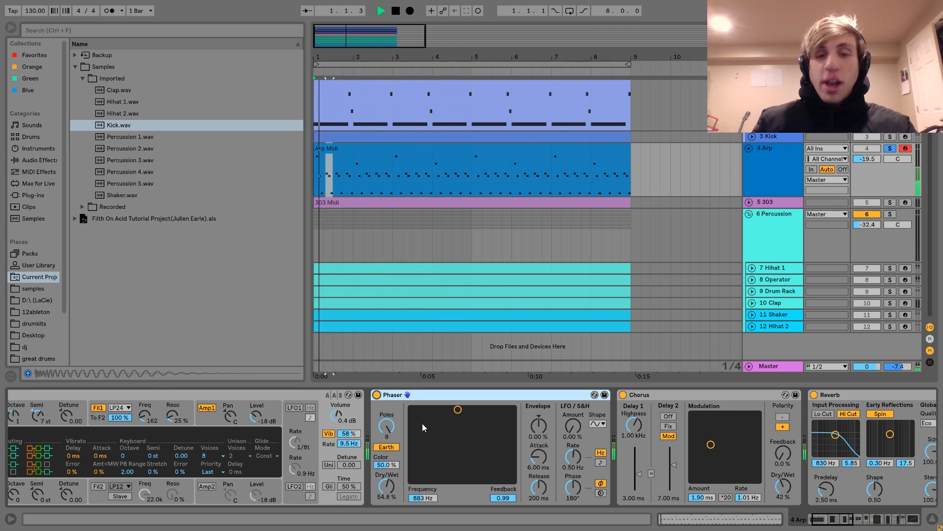
{"action": "scroll", "coordinate": [456, 430], "scroll_direction": "right", "scroll_amount": 3}
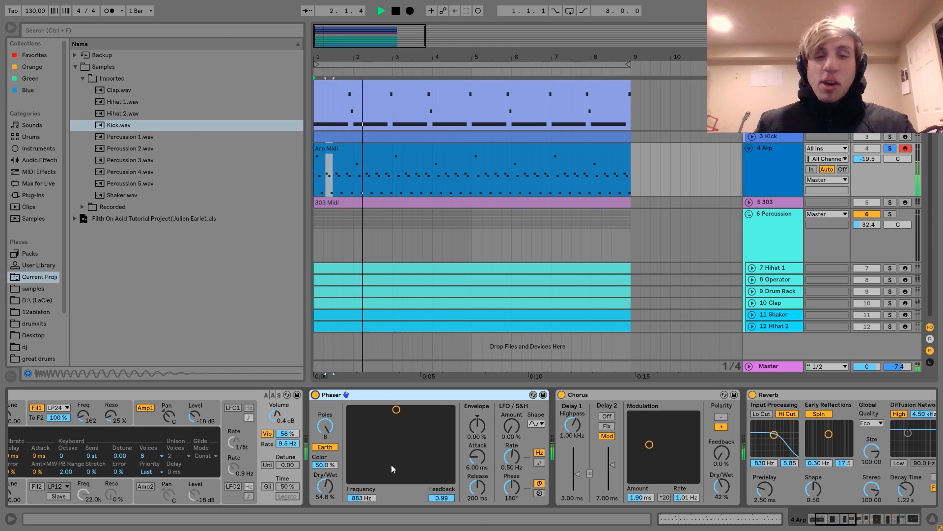
{"action": "key", "text": "space"}
- Bypass and re-enable the Arp track's Chorus during playback to compare its effect
{"action": "scroll", "coordinate": [388, 456], "scroll_direction": "right", "scroll_amount": 3}
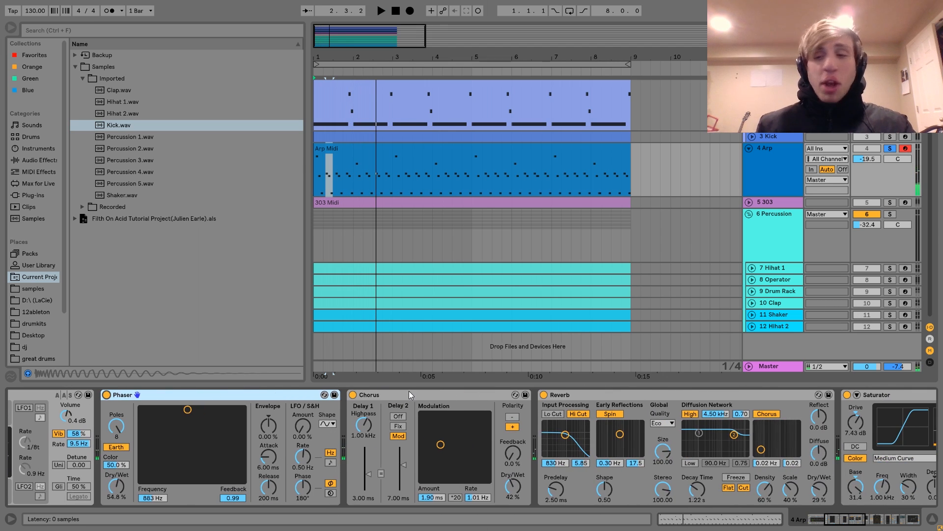
{"action": "key", "text": "space"}
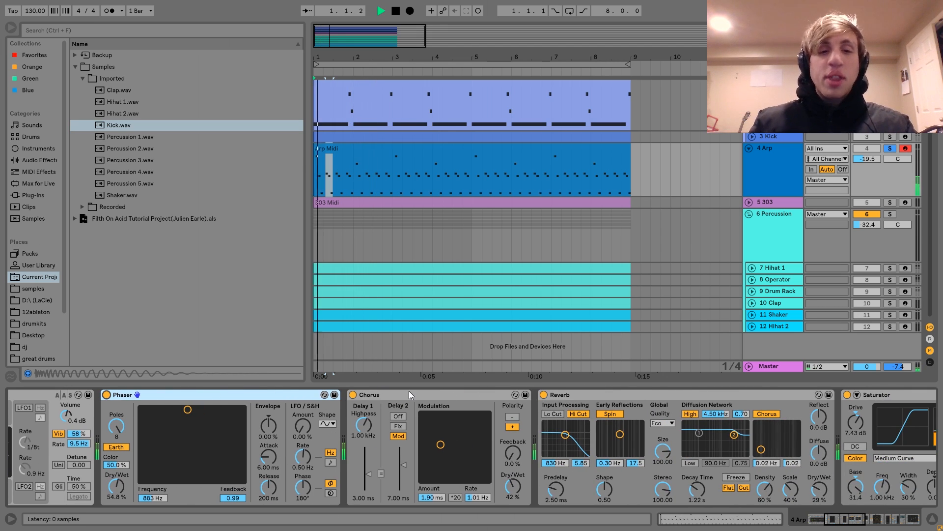
{"action": "left_click", "coordinate": [354, 394]}
{"action": "left_click", "coordinate": [353, 394]}
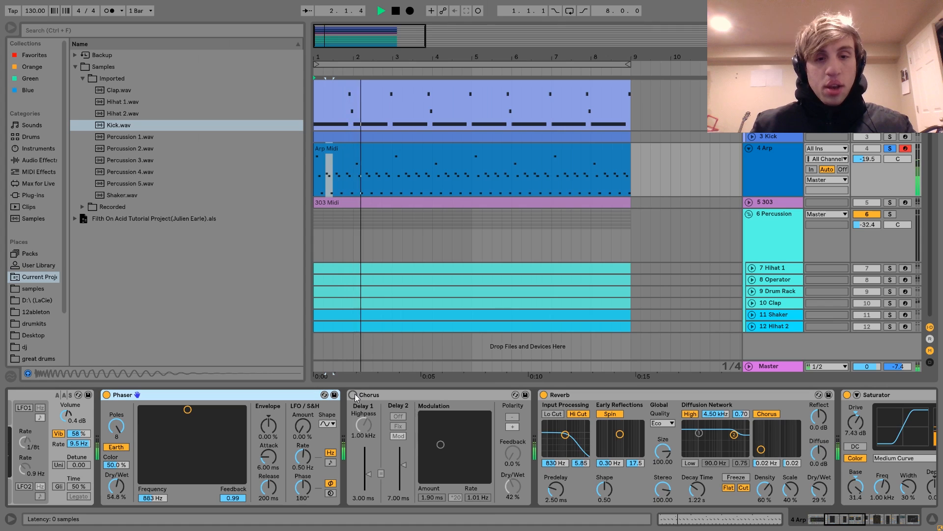
{"action": "key", "text": "space"}
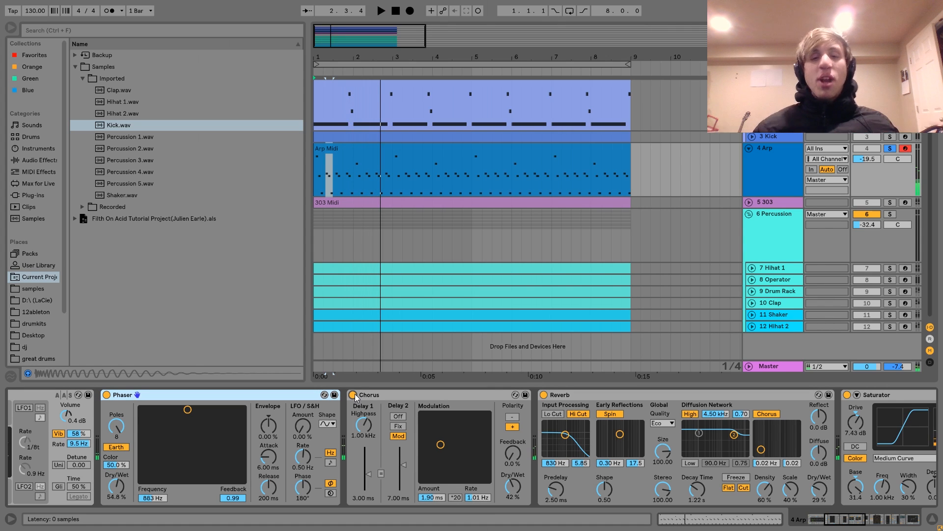
- Play the arp again and examine the Reverb settings in its effects chain
{"action": "key", "text": "space"}
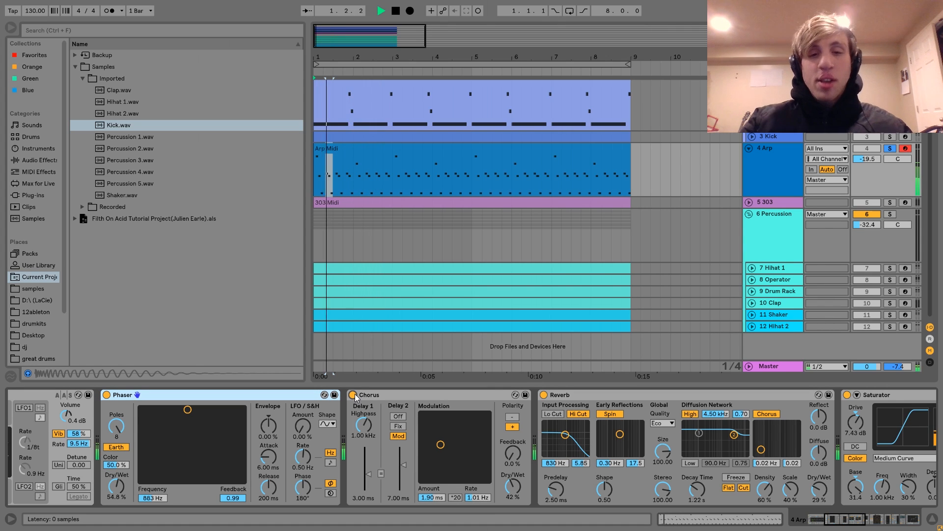
{"action": "scroll", "coordinate": [357, 397], "scroll_direction": "right", "scroll_amount": 2}
{"action": "scroll", "coordinate": [357, 397], "scroll_direction": "right", "scroll_amount": 3}
{"action": "key", "text": "space"}
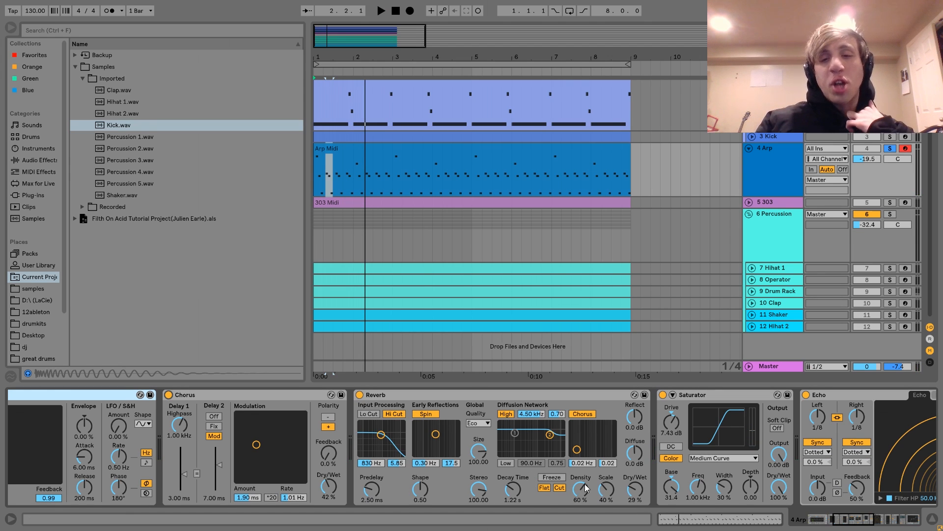
- Compare the arp with the Saturator bypassed and enabled during playback
{"action": "scroll", "coordinate": [585, 487], "scroll_direction": "right", "scroll_amount": 3}
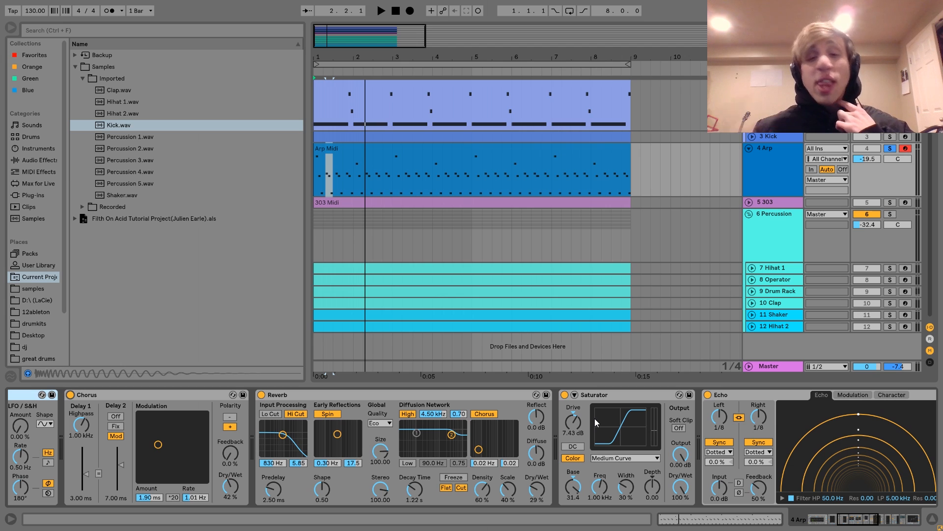
{"action": "left_click", "coordinate": [609, 395]}
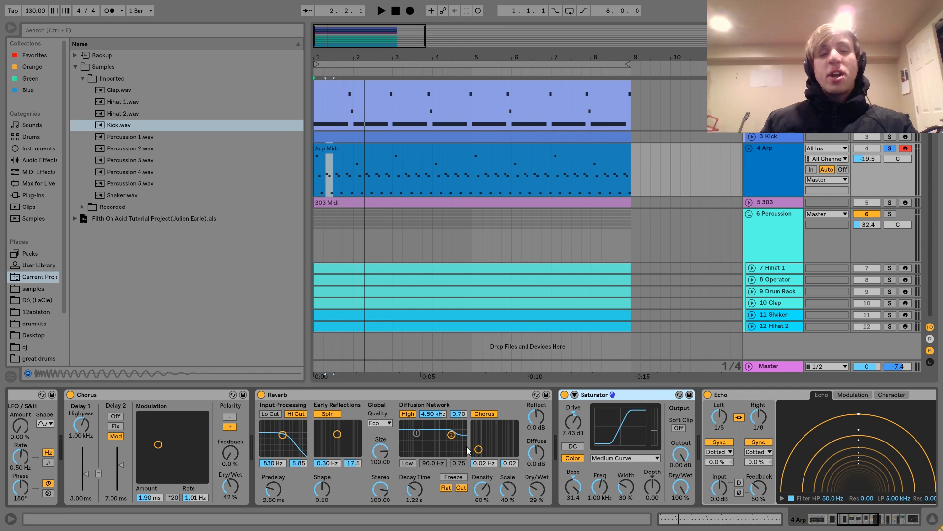
{"action": "key", "text": "space"}
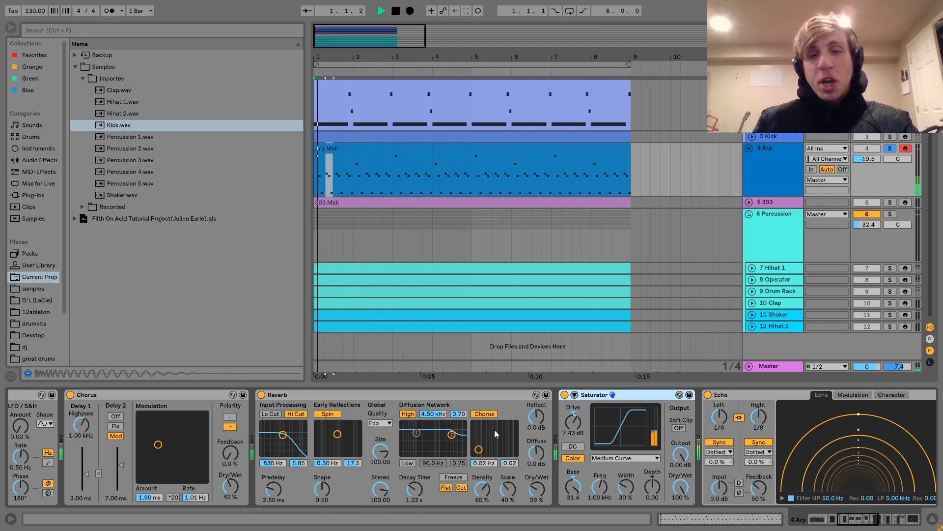
{"action": "left_click", "coordinate": [565, 394]}
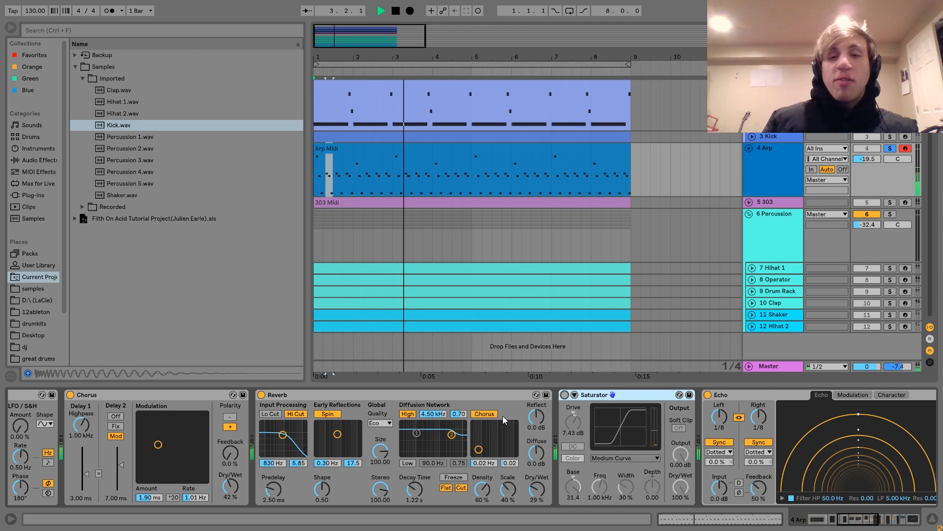
{"action": "left_click", "coordinate": [565, 395]}
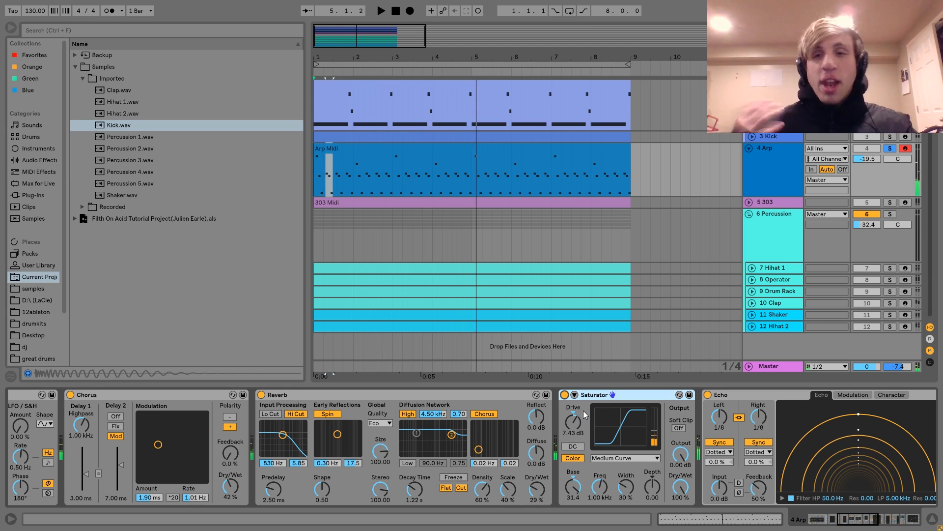
{"action": "key", "text": "space"}
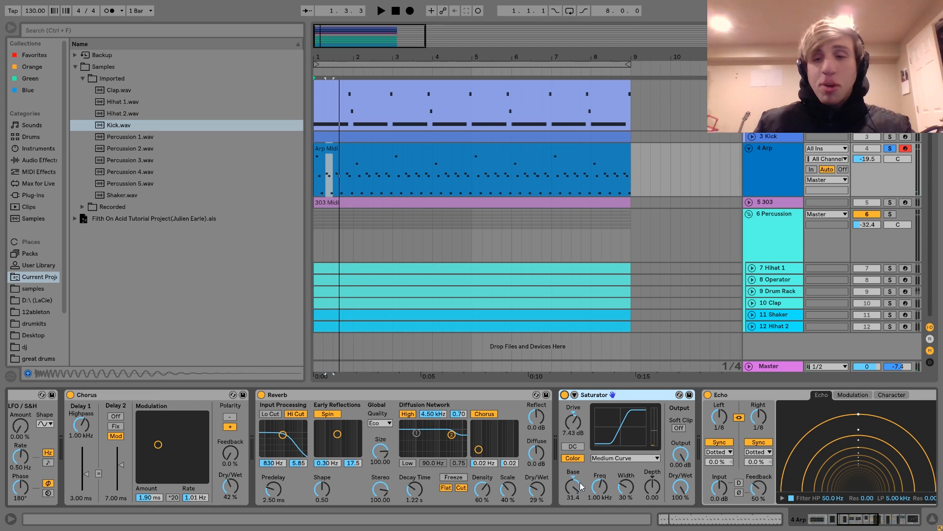
- Examine the Arp track's Echo settings and compare the arp with the Compressor bypassed and enabled during playback
{"action": "scroll", "coordinate": [585, 493], "scroll_direction": "down", "scroll_amount": 5}
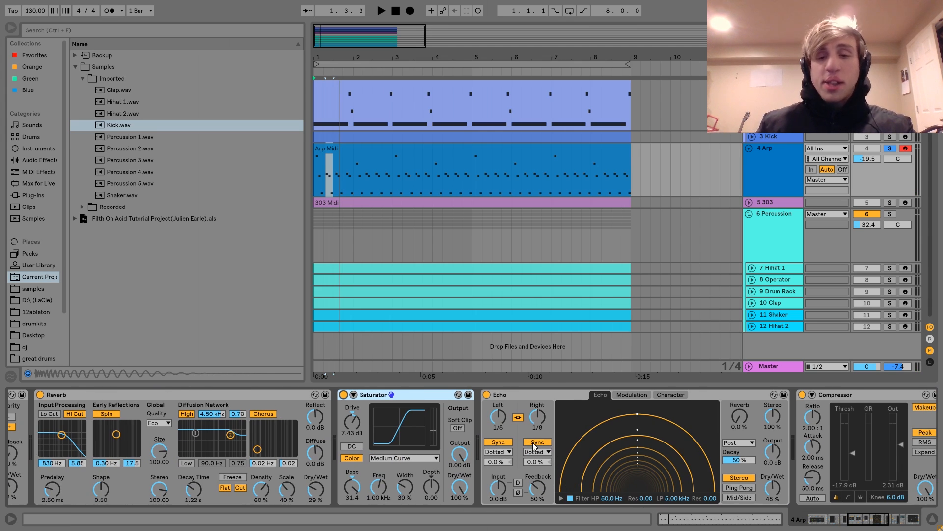
{"action": "scroll", "coordinate": [689, 460], "scroll_direction": "down", "scroll_amount": 3}
{"action": "scroll", "coordinate": [661, 480], "scroll_direction": "down", "scroll_amount": 3}
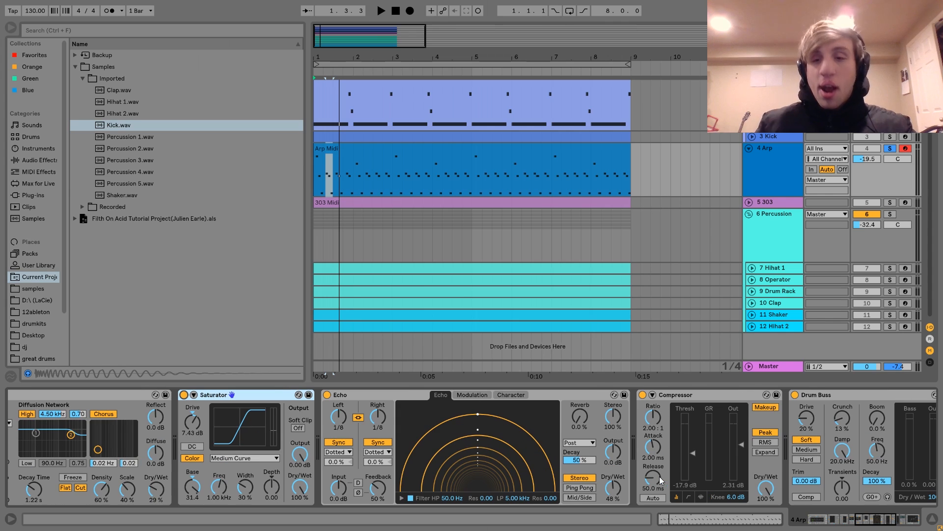
{"action": "scroll", "coordinate": [718, 451], "scroll_direction": "down", "scroll_amount": 2}
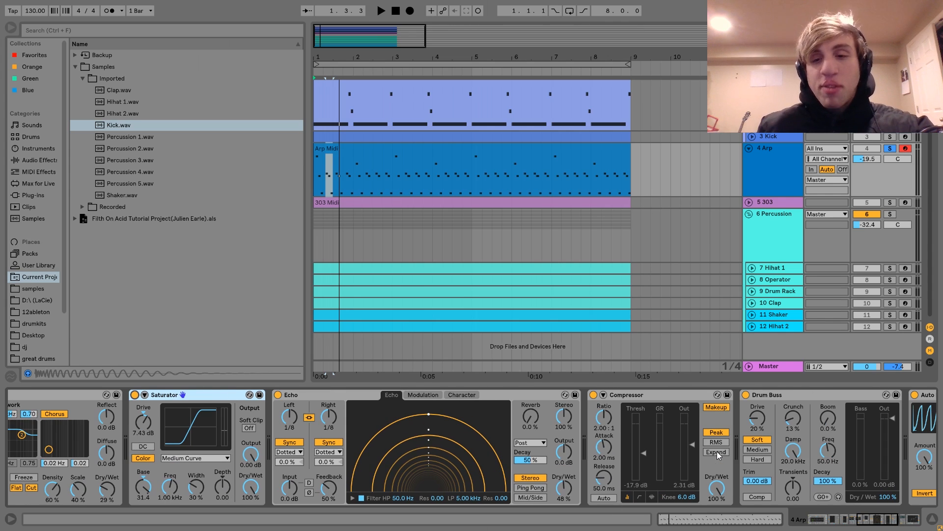
{"action": "key", "text": "space"}
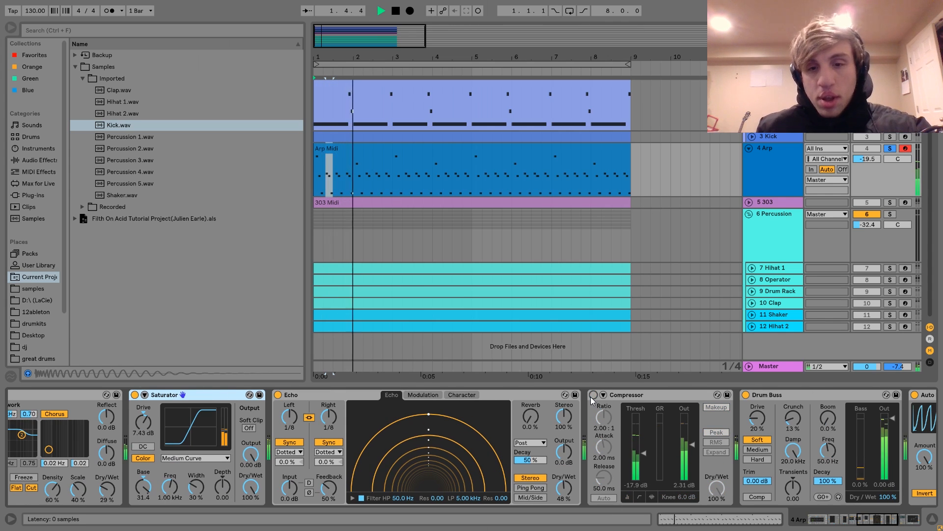
{"action": "left_click", "coordinate": [594, 395]}
{"action": "left_click", "coordinate": [594, 396]}
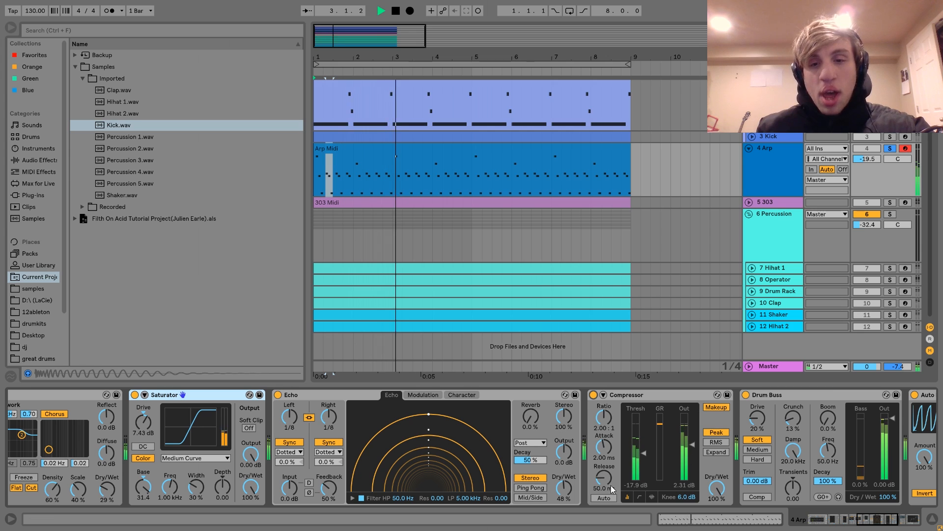
{"action": "key", "text": "space"}
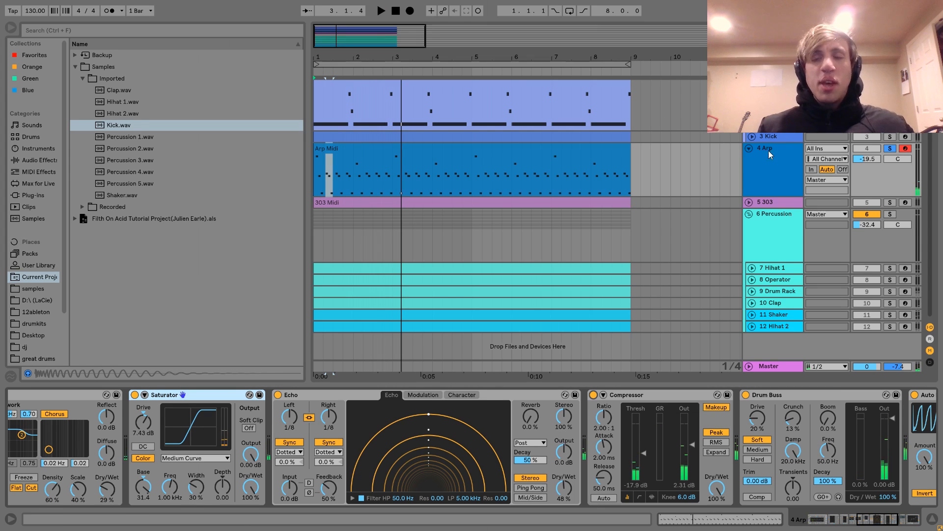
- Compare the arp with Drum Buss bypassed and enabled during playback, and examine the Auto Pan and EQ Eight settings
{"action": "scroll", "coordinate": [544, 175], "scroll_direction": "up", "scroll_amount": 3}
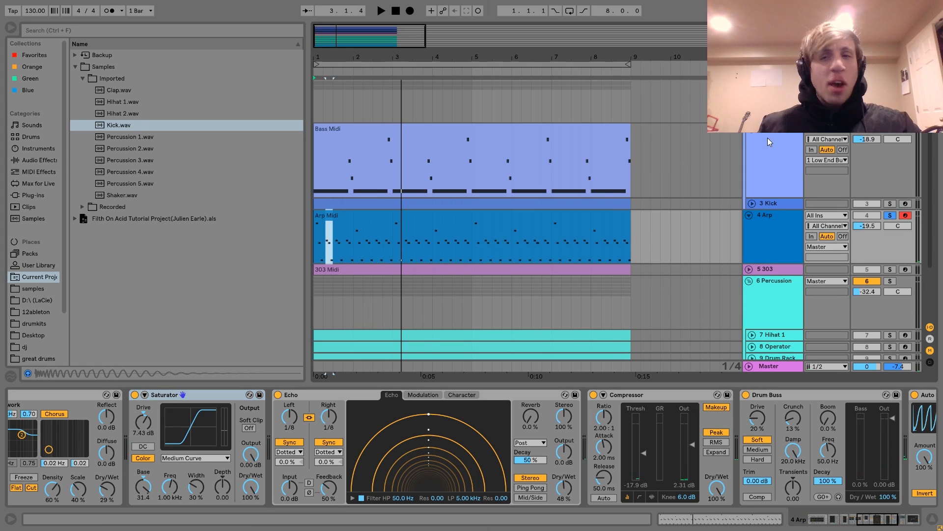
{"action": "scroll", "coordinate": [765, 140], "scroll_direction": "down", "scroll_amount": 1}
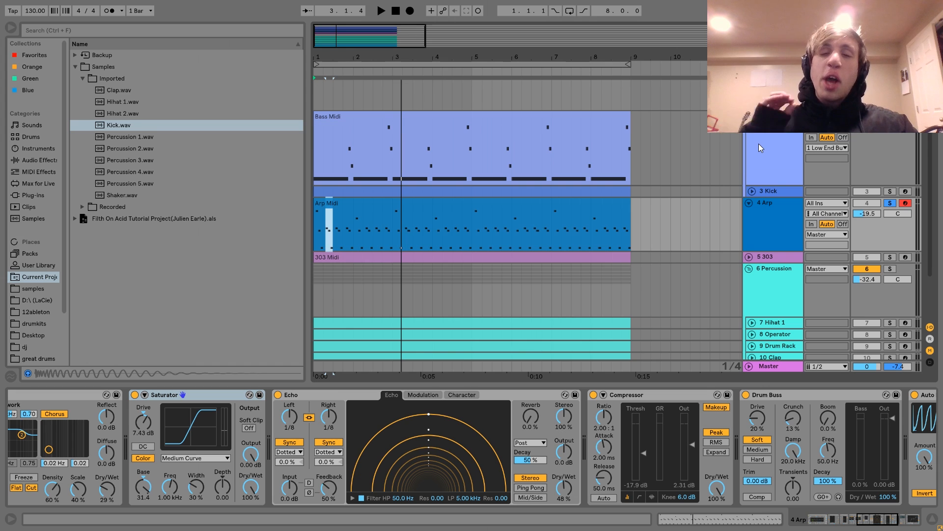
{"action": "scroll", "coordinate": [686, 465], "scroll_direction": "right", "scroll_amount": 5}
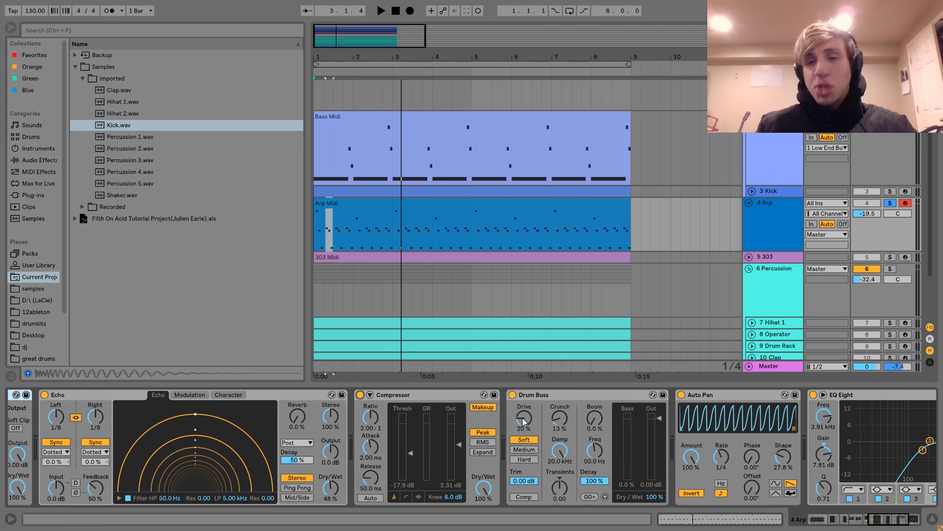
{"action": "key", "text": "space"}
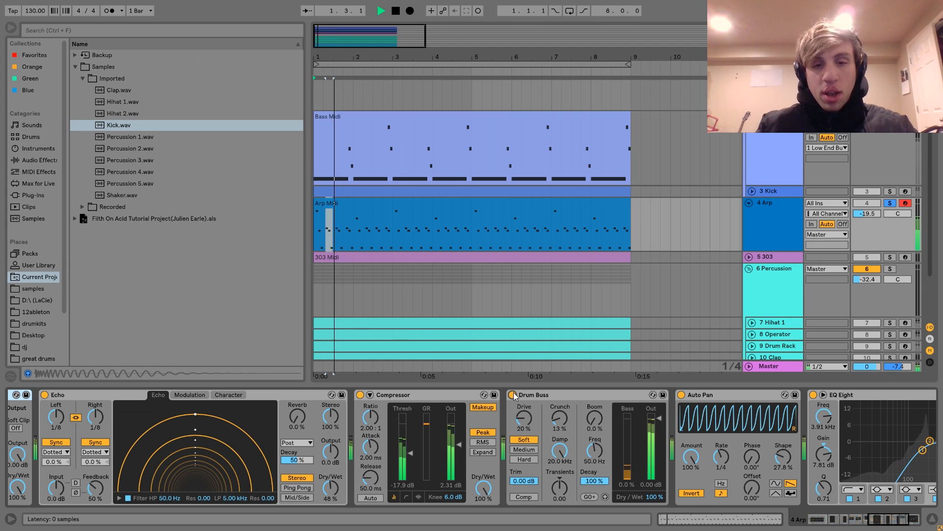
{"action": "left_click", "coordinate": [514, 395]}
{"action": "left_click", "coordinate": [513, 394]}
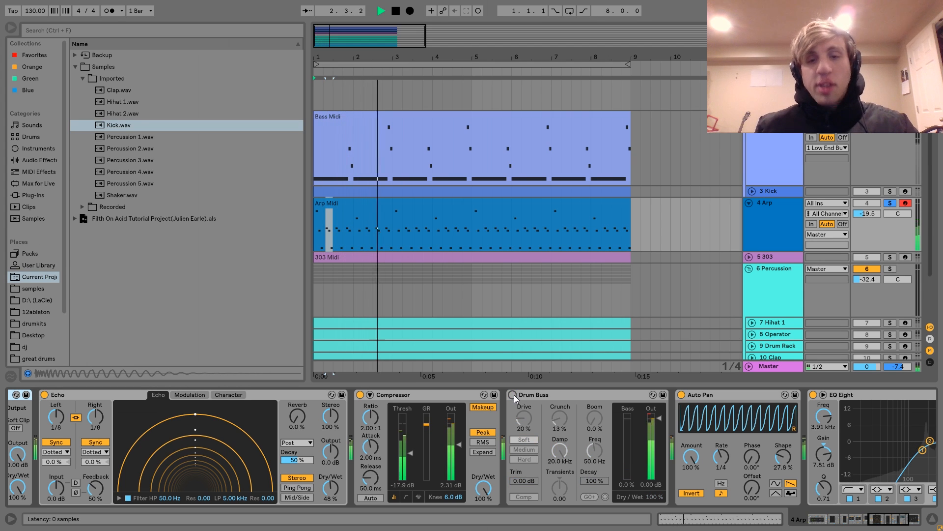
{"action": "key", "text": "space"}
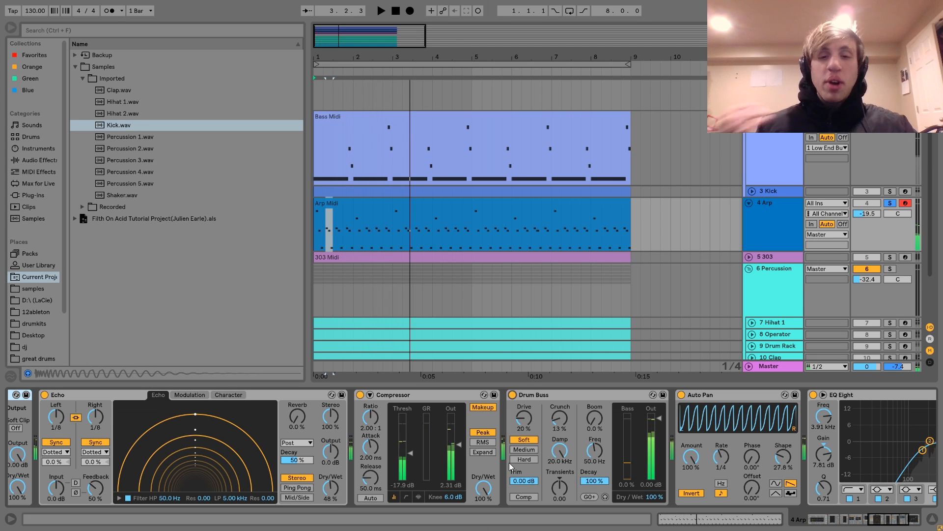
{"action": "scroll", "coordinate": [509, 462], "scroll_direction": "right", "scroll_amount": 5}
{"action": "scroll", "coordinate": [509, 462], "scroll_direction": "right", "scroll_amount": 2}
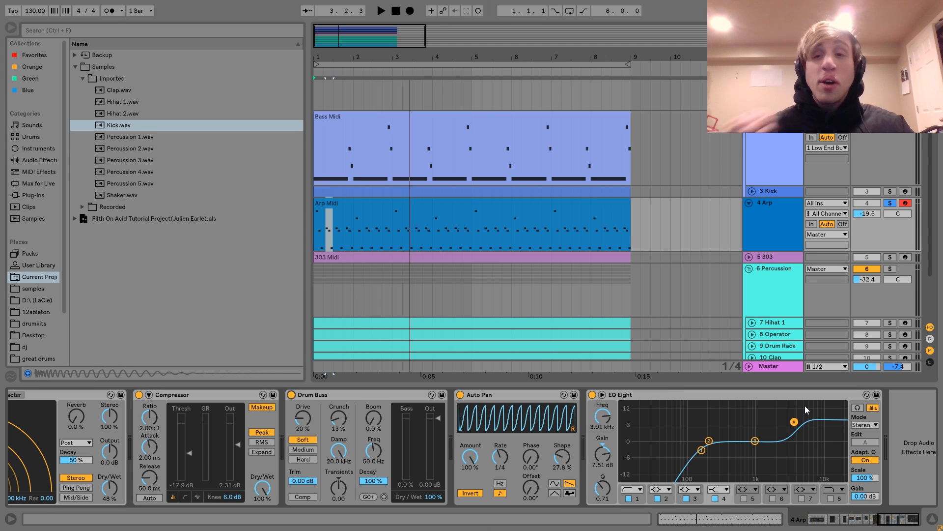
- Unfold and solo the 303 track, and play its part alone
{"action": "left_click", "coordinate": [770, 252]}
{"action": "left_click", "coordinate": [749, 257]}
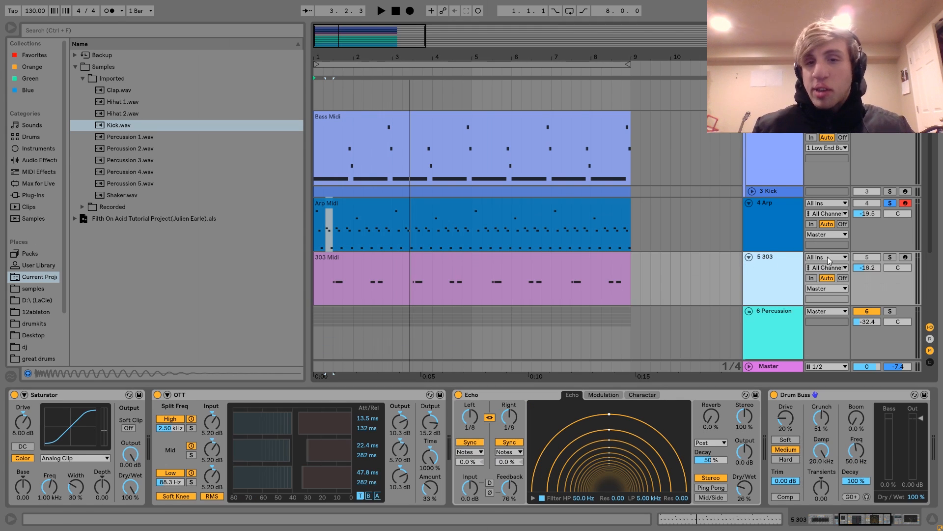
{"action": "left_click", "coordinate": [890, 257]}
{"action": "key", "text": "space"}
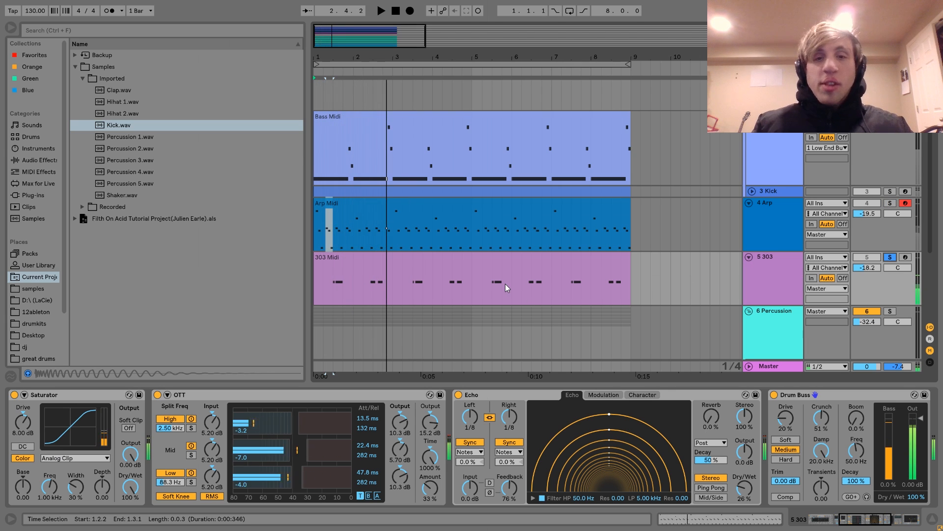
{"action": "key", "text": "space"}
- Examine the notes in the 303 Midi clip and return to the Analog instrument at the start of the device chain
{"action": "double_click", "coordinate": [480, 270]}
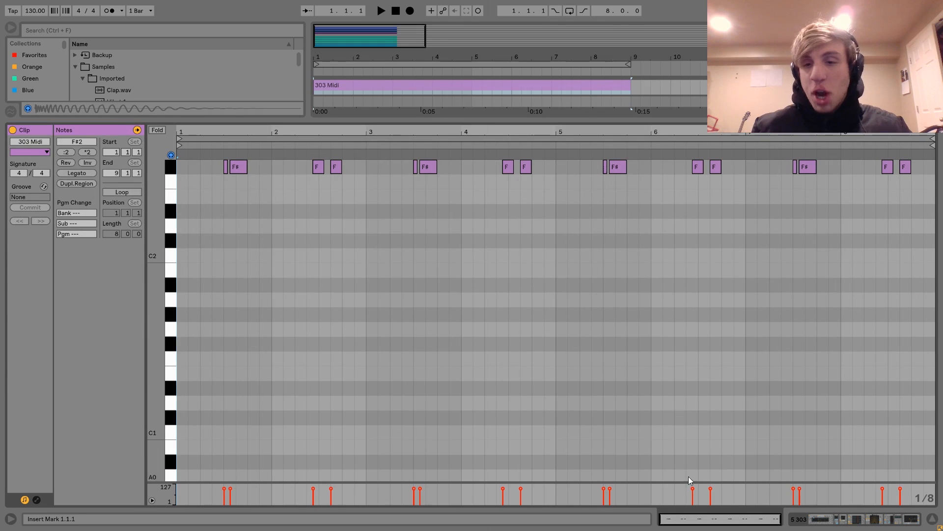
{"action": "left_click", "coordinate": [815, 524]}
{"action": "scroll", "coordinate": [371, 393], "scroll_direction": "left", "scroll_amount": 10}
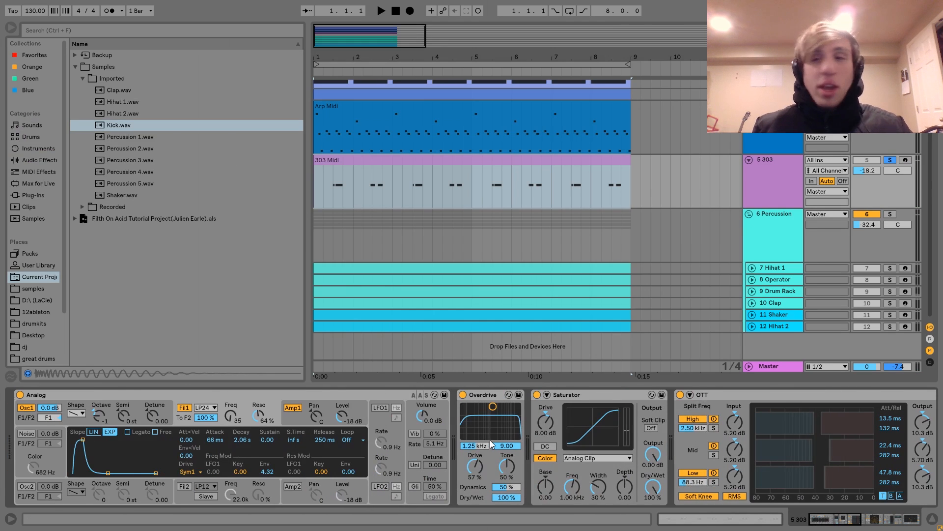
- Arm the 303 track and play test notes with the computer keyboard, lowering its octave range to C1–D2
{"action": "left_click", "coordinate": [903, 160]}
{"action": "key", "text": "a"}
{"action": "key", "text": "z"}
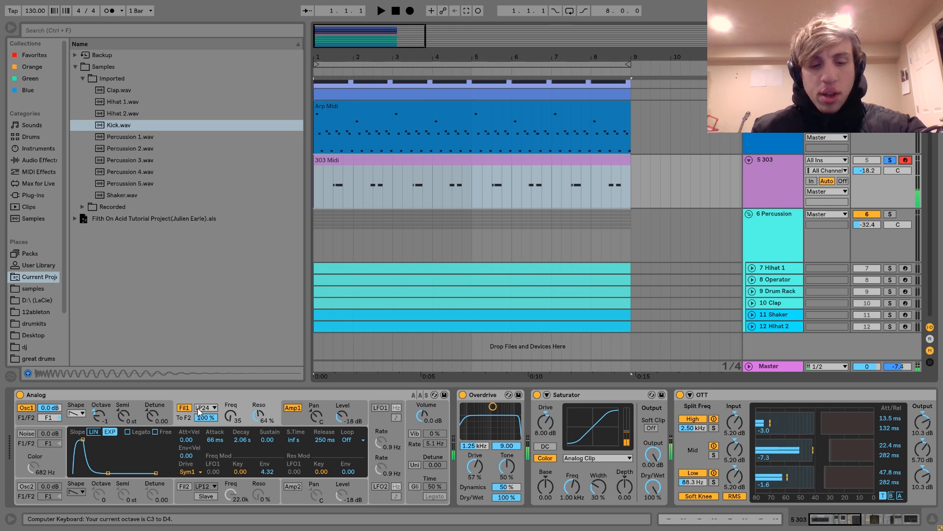
{"action": "key", "text": "a"}
{"action": "key", "text": "z"}
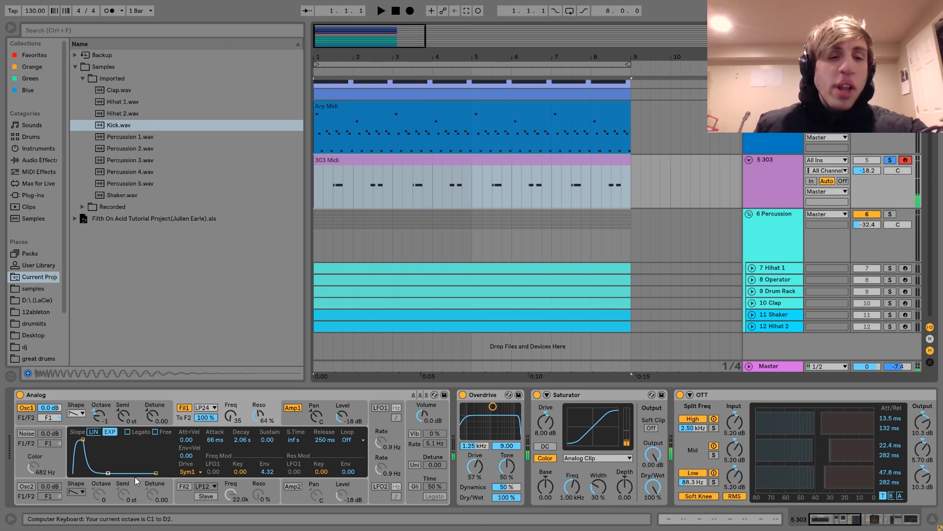
- Examine the oscillator 1 and filter 1 settings of the 303 track's Analog instrument
{"action": "scroll", "coordinate": [413, 400], "scroll_direction": "down", "scroll_amount": 3}
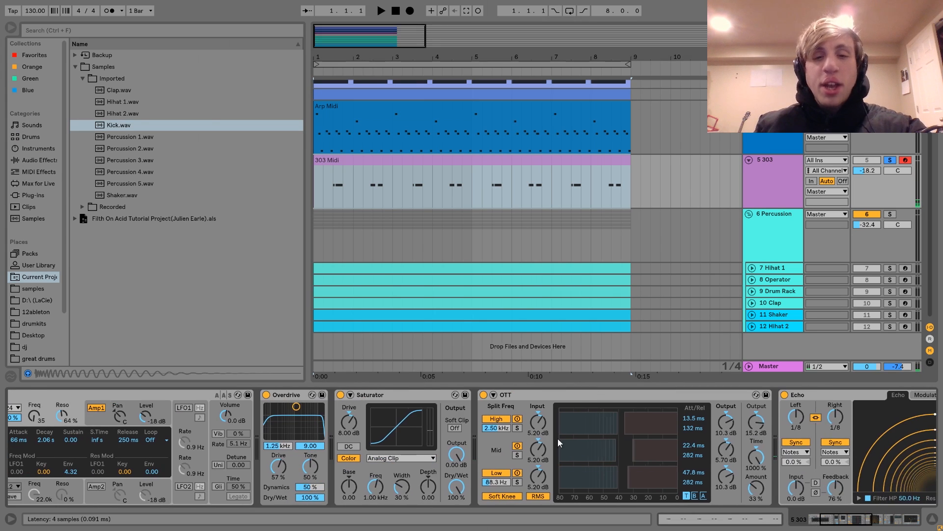
{"action": "scroll", "coordinate": [365, 458], "scroll_direction": "up", "scroll_amount": 3}
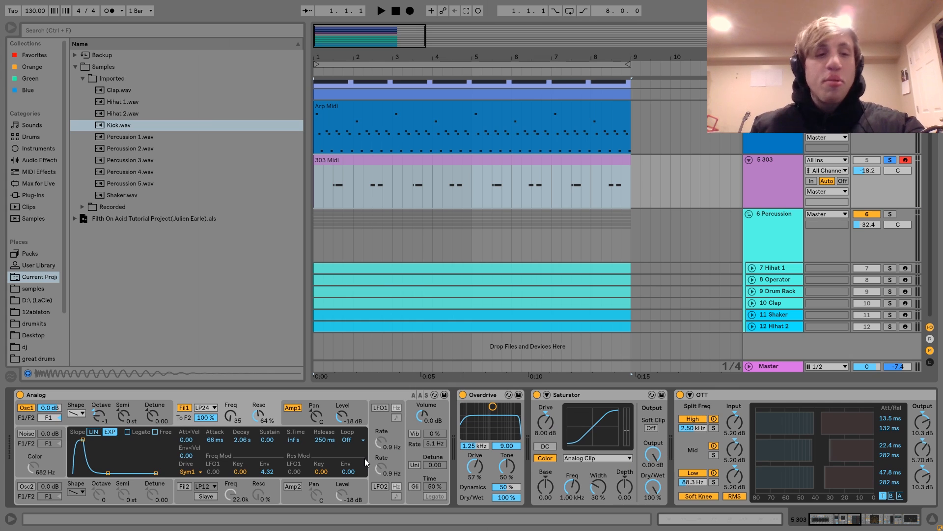
{"action": "left_click", "coordinate": [77, 421]}
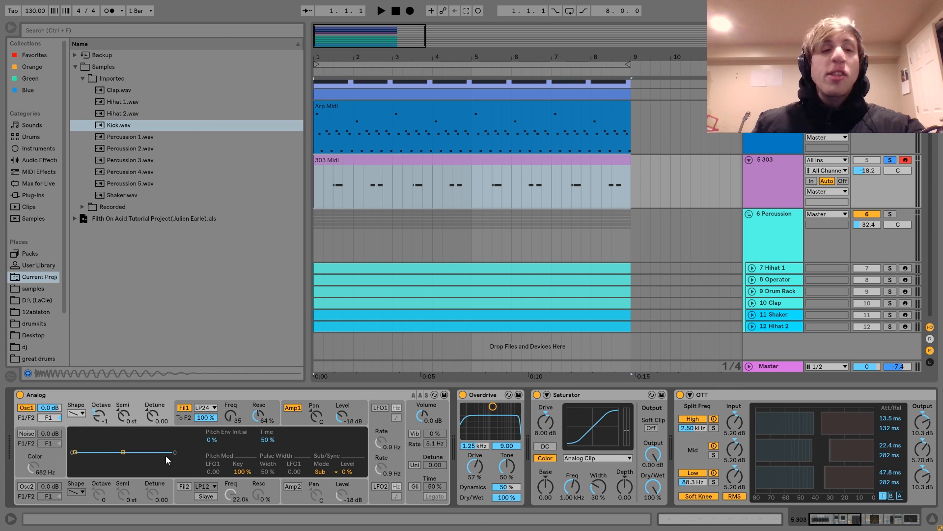
{"action": "left_click", "coordinate": [215, 420]}
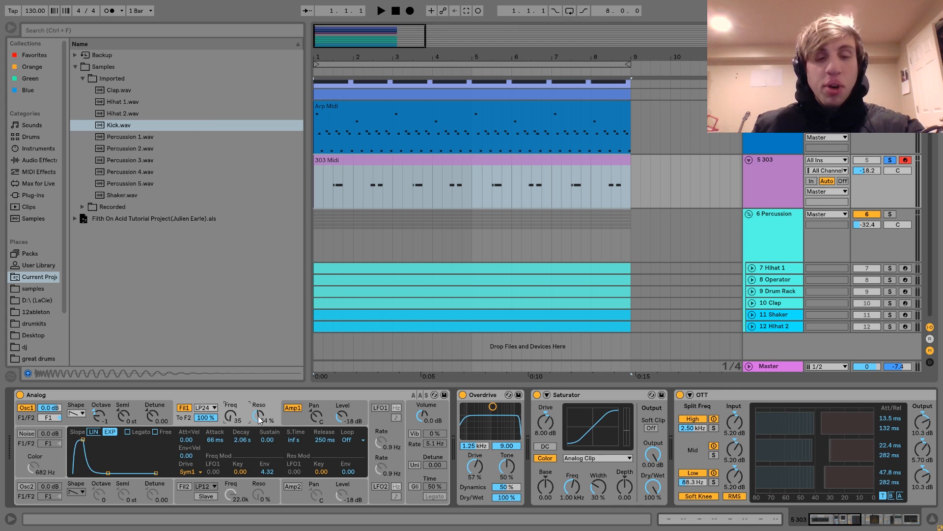
- Switch off Overdrive, Saturator and OTT on the 303 track and re-enable them in order while playing test notes, with the keyboard at C2–D3
{"action": "scroll", "coordinate": [259, 417], "scroll_direction": "down", "scroll_amount": 5}
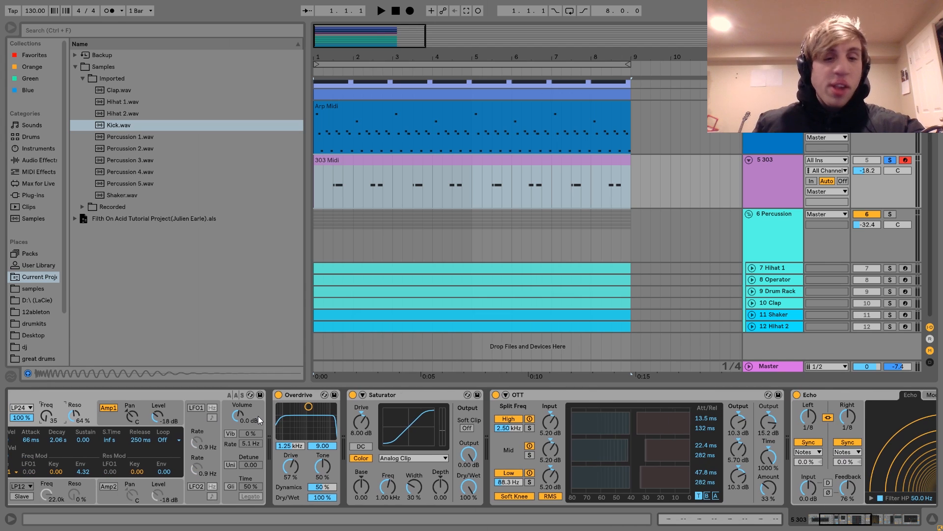
{"action": "left_click", "coordinate": [278, 395]}
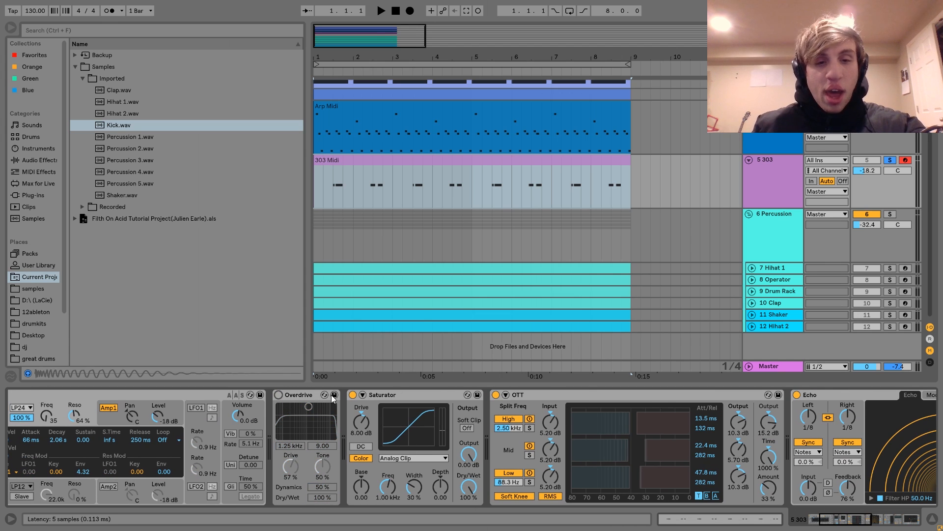
{"action": "left_click", "coordinate": [352, 395]}
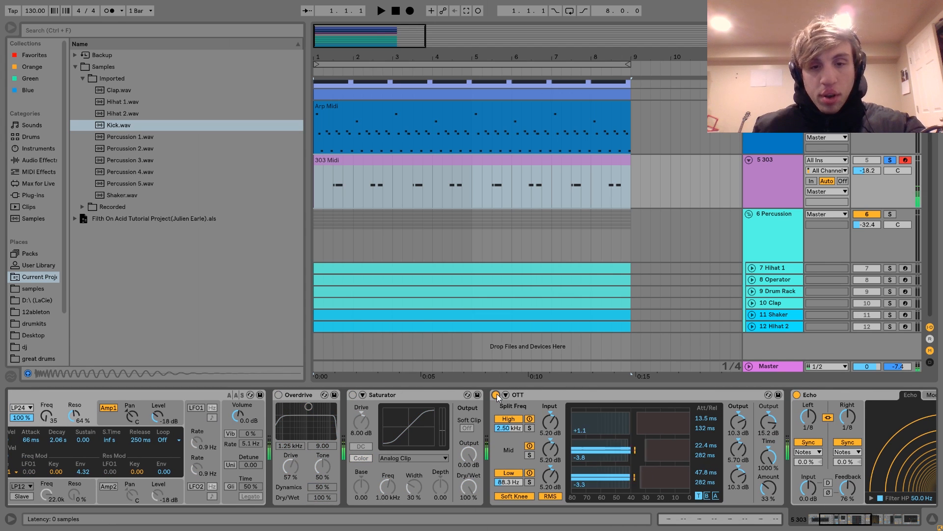
{"action": "left_click", "coordinate": [279, 394]}
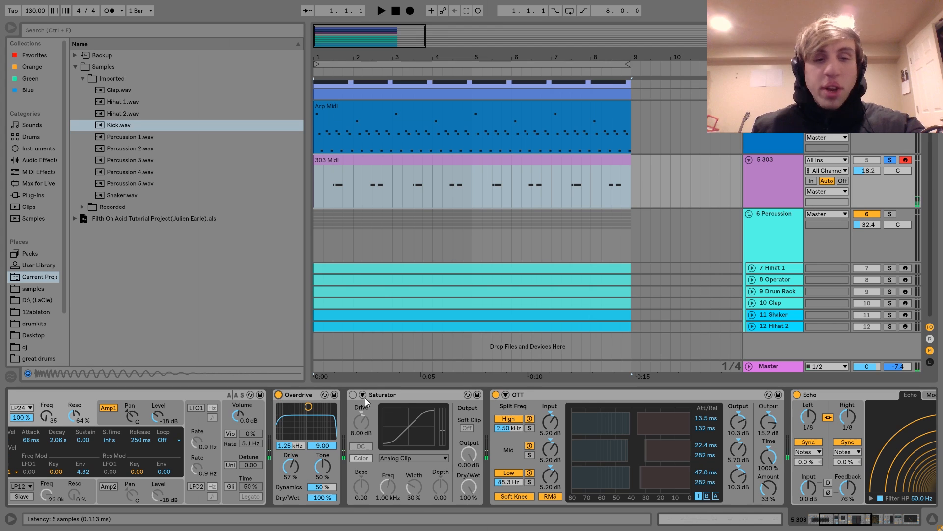
{"action": "left_click", "coordinate": [495, 395]}
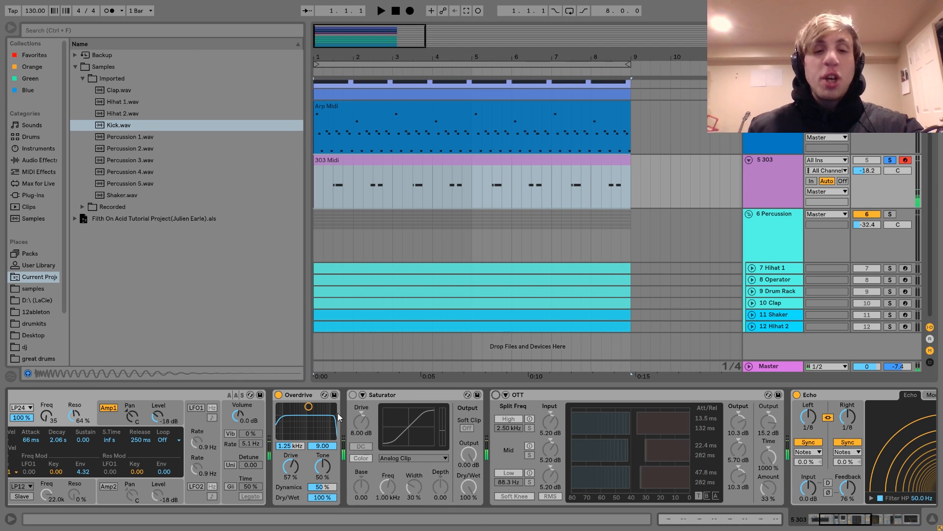
{"action": "left_click", "coordinate": [352, 395]}
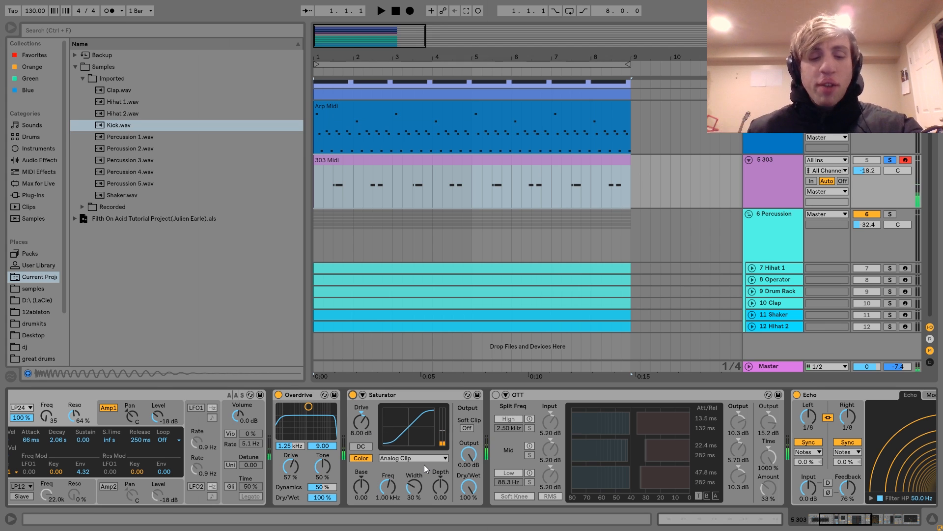
{"action": "key", "text": "z"}
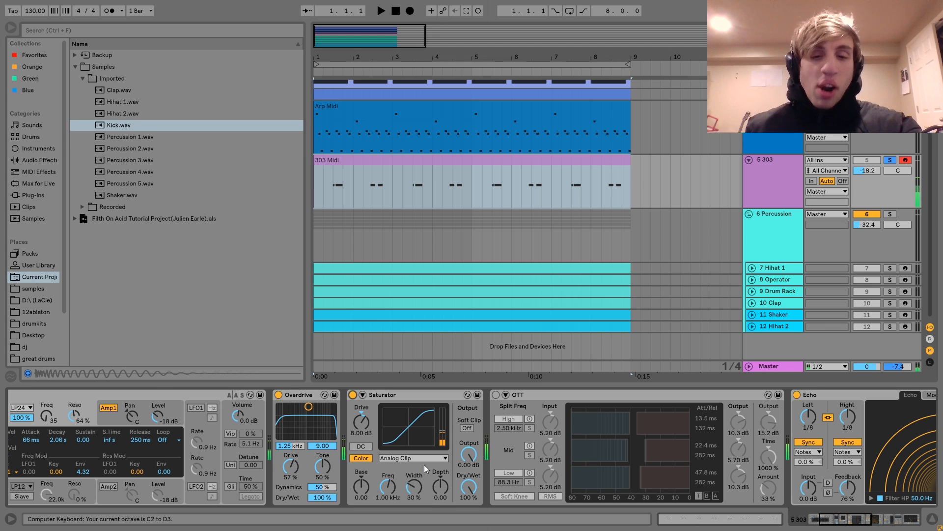
{"action": "left_click", "coordinate": [495, 394]}
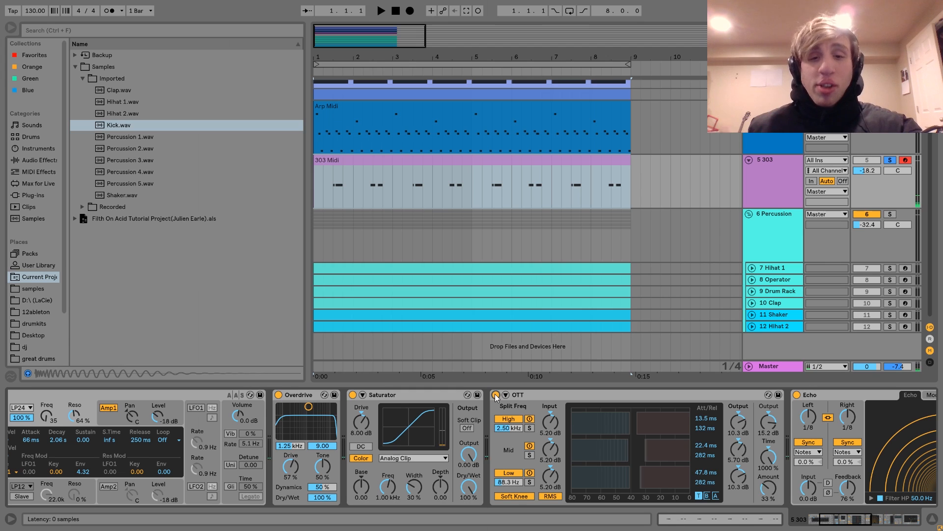
- Compare the 303 track's sound with OTT switched off and back on
{"action": "scroll", "coordinate": [491, 403], "scroll_direction": "right", "scroll_amount": 3}
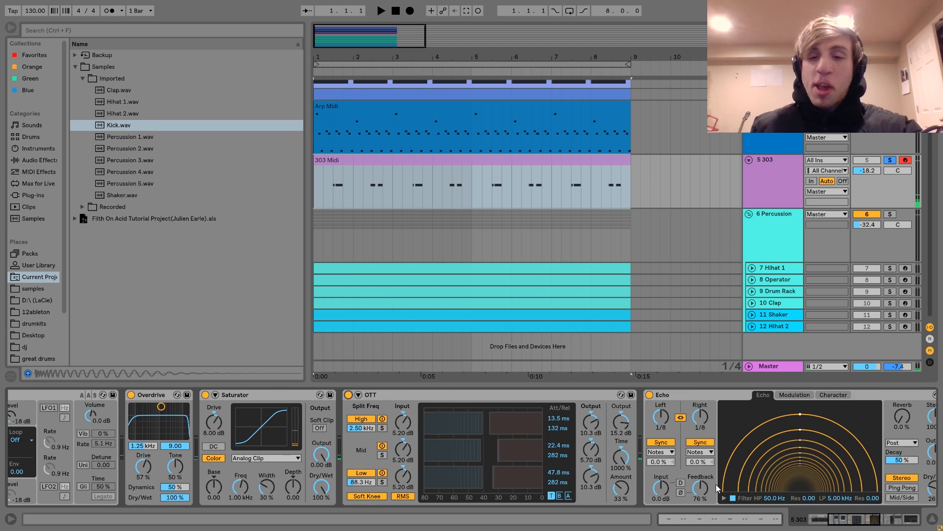
{"action": "scroll", "coordinate": [712, 487], "scroll_direction": "right", "scroll_amount": 4}
{"action": "left_click", "coordinate": [349, 394]}
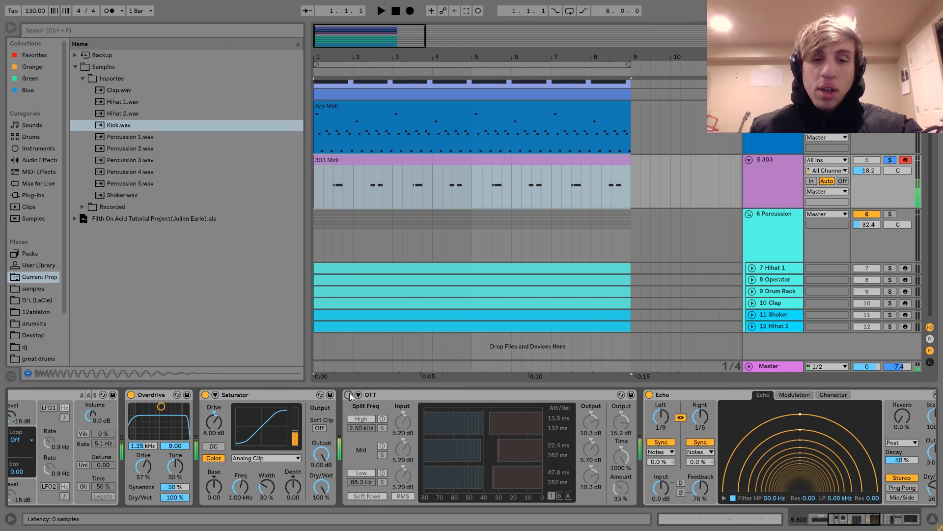
{"action": "left_click", "coordinate": [349, 395]}
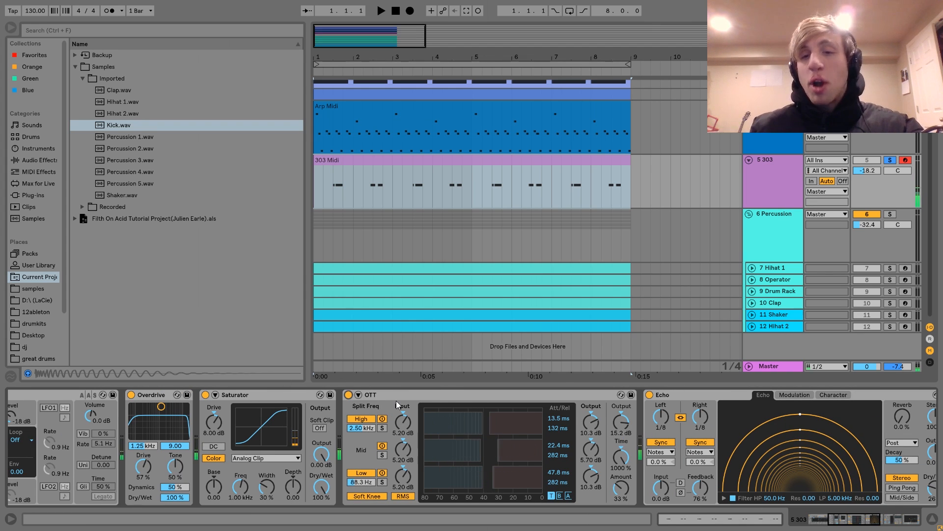
- Examine the Echo, Drum Buss and Auto Pan effects on the 303 track, checking the 303 Midi clip's notes in between
{"action": "scroll", "coordinate": [396, 399], "scroll_direction": "right", "scroll_amount": 10}
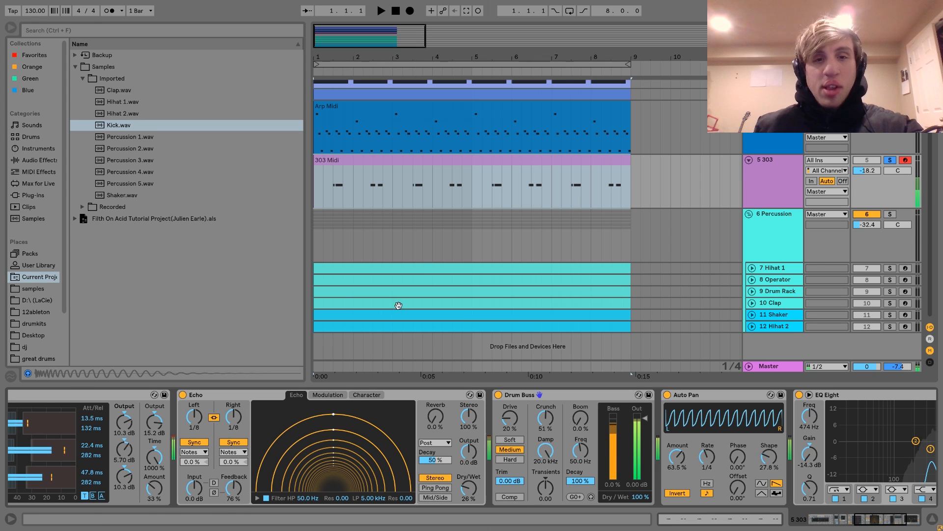
{"action": "double_click", "coordinate": [351, 167]}
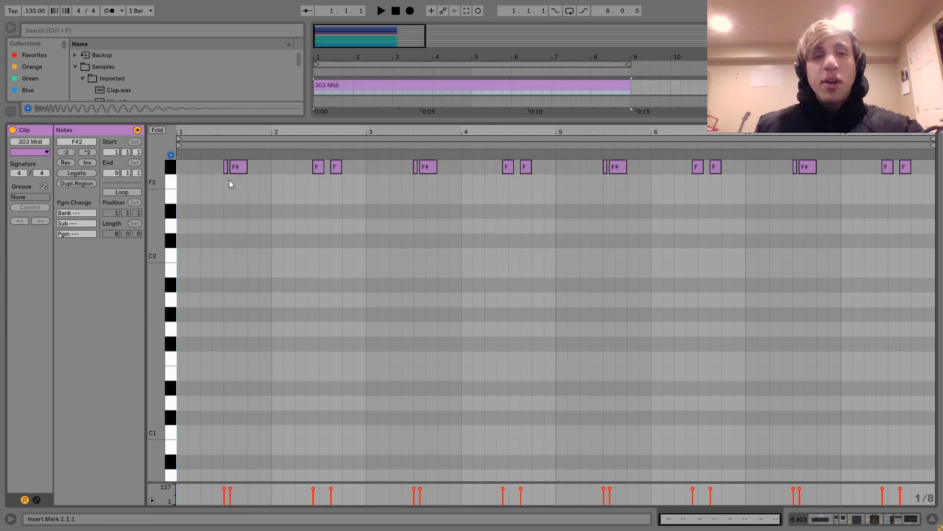
{"action": "left_click", "coordinate": [813, 520]}
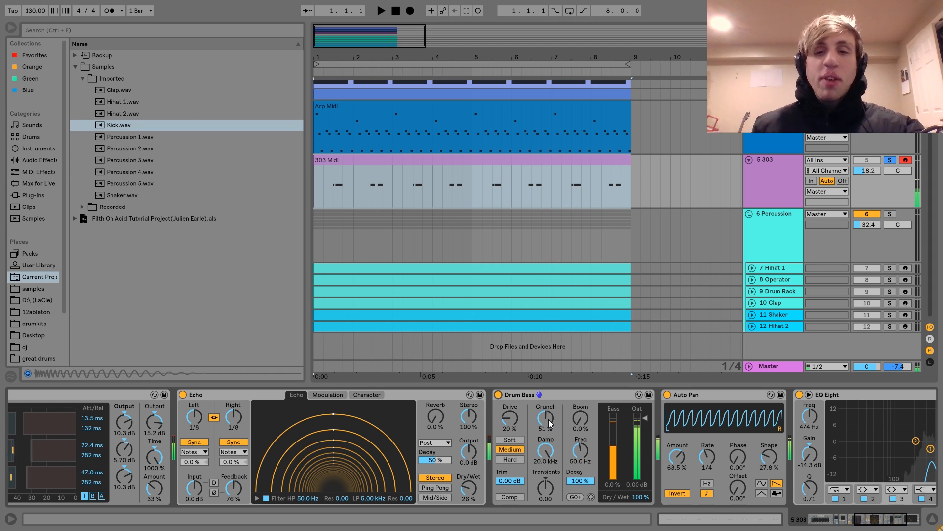
{"action": "scroll", "coordinate": [548, 420], "scroll_direction": "right", "scroll_amount": 2}
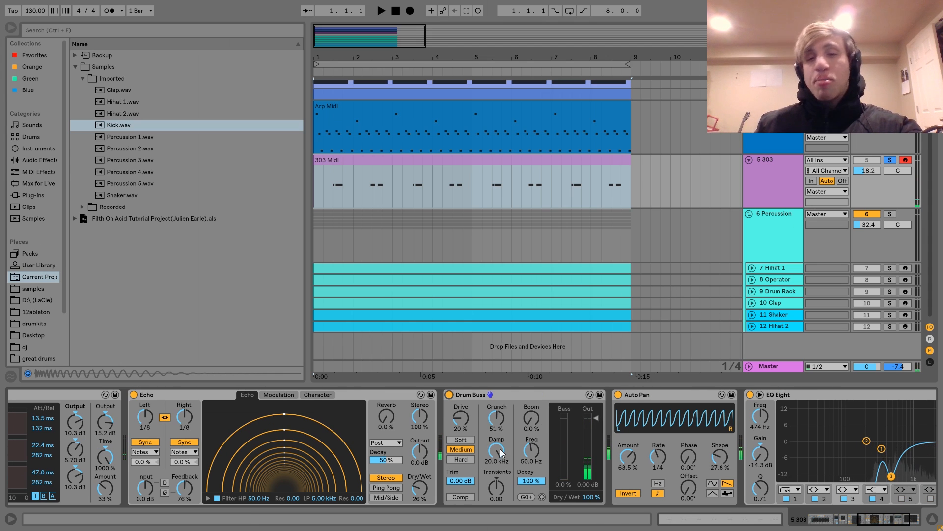
{"action": "scroll", "coordinate": [558, 409], "scroll_direction": "right", "scroll_amount": 3}
{"action": "left_click", "coordinate": [573, 393]}
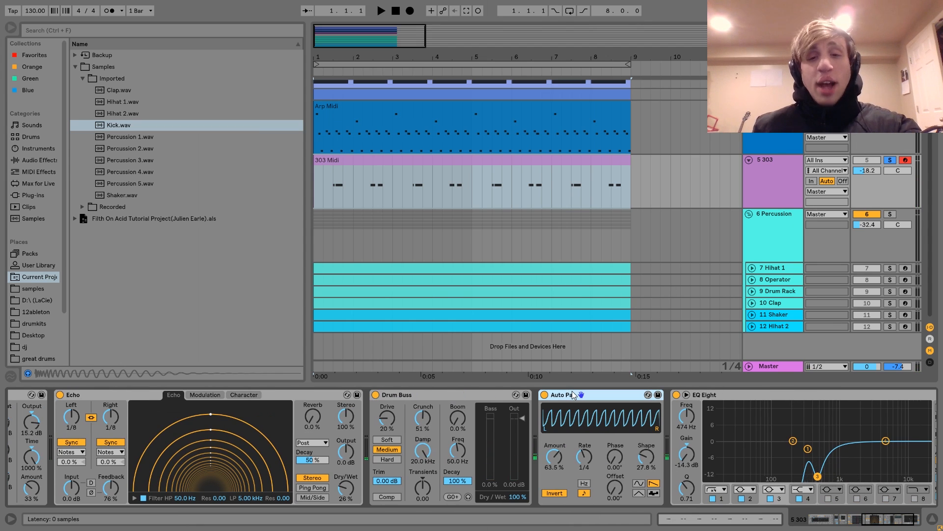
{"action": "scroll", "coordinate": [516, 477], "scroll_direction": "right", "scroll_amount": 4}
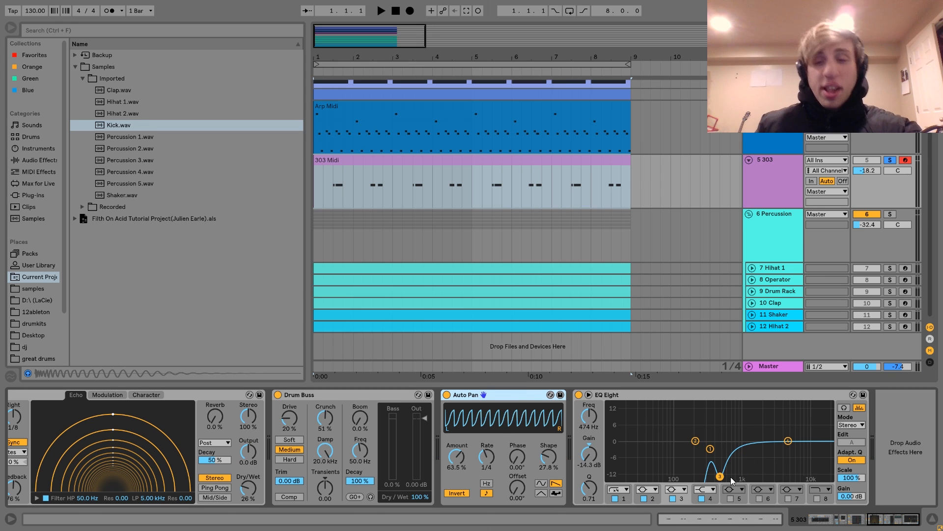
- Play the 303 part and set the gain of EQ Eight's 474 Hz cut to -13.5 dB
{"action": "key", "text": "space"}
{"action": "mouse_move", "coordinate": [723, 477]}
{"action": "left_mouse_down"}
{"action": "mouse_move", "coordinate": [719, 411]}
{"action": "mouse_move", "coordinate": [721, 478]}
{"action": "left_mouse_up"}
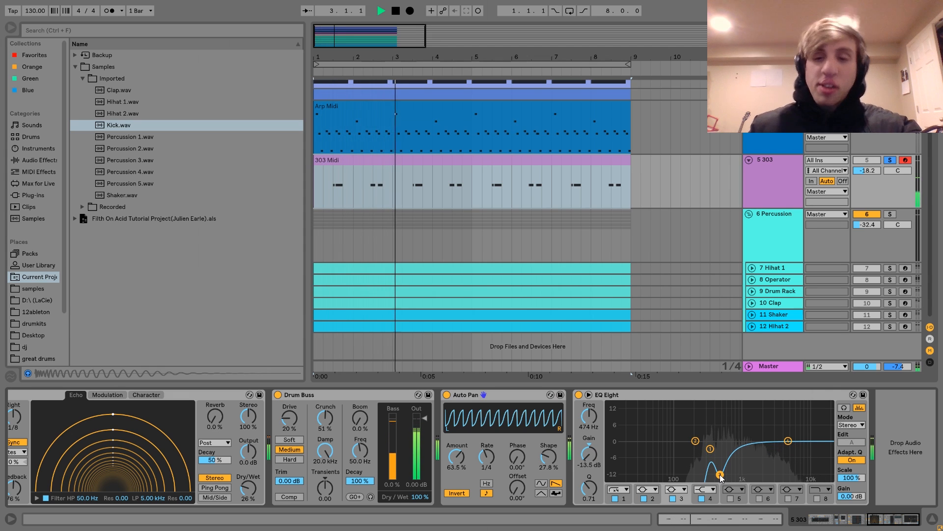
{"action": "key", "text": "space"}
- Open the Percussion group's devices, and play its Hihat 1 and Operator tracks soloed together, followed by Operator alone
{"action": "left_click", "coordinate": [780, 228]}
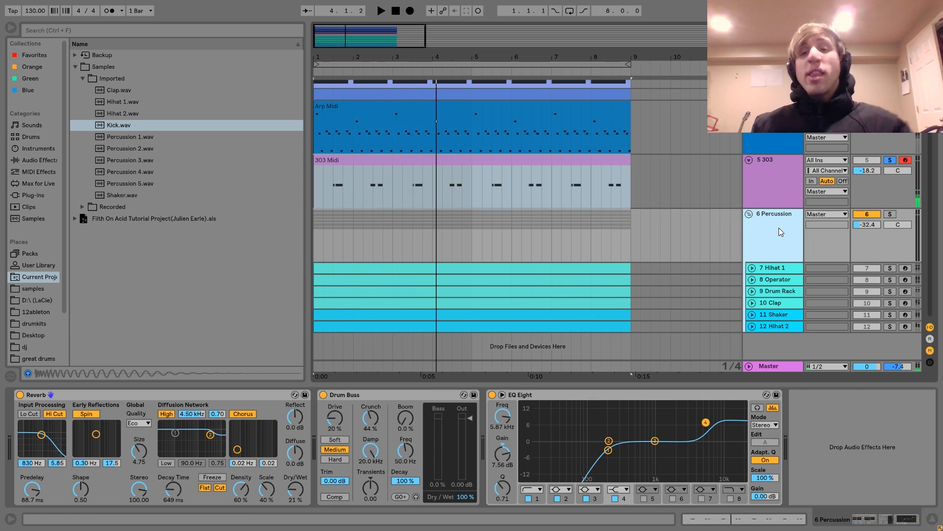
{"action": "left_click", "coordinate": [776, 267]}
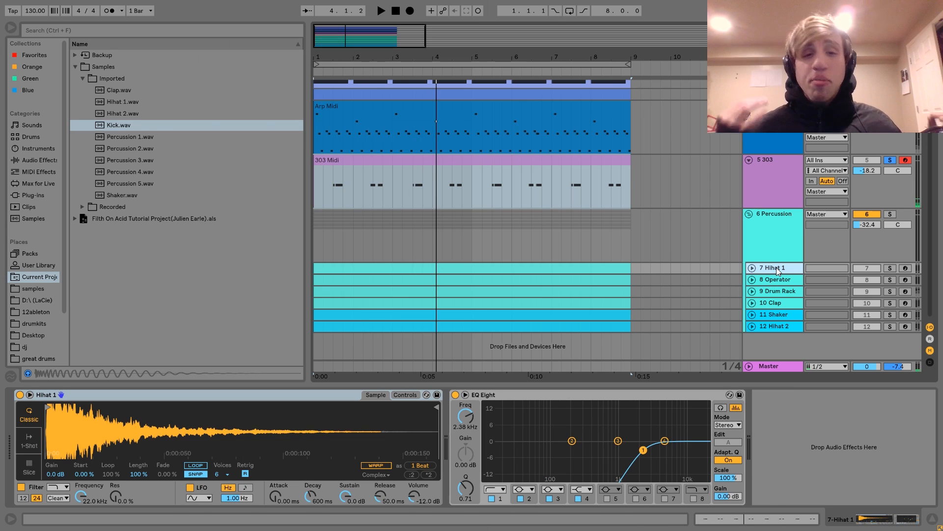
{"action": "left_click", "coordinate": [891, 268]}
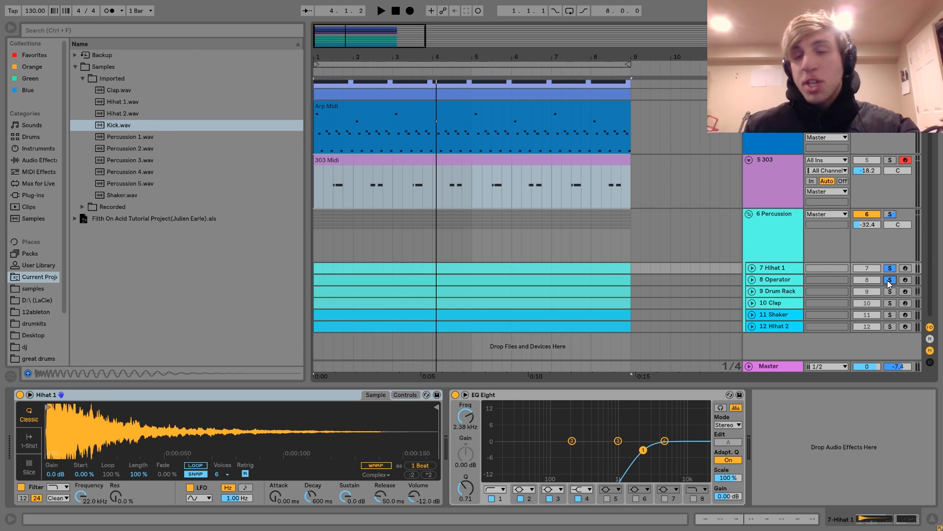
{"action": "key", "text": "space"}
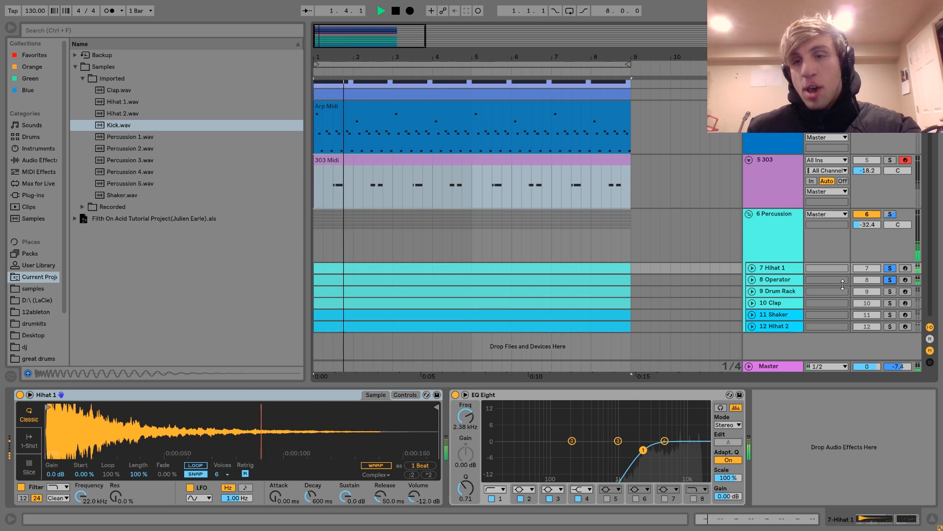
{"action": "left_click", "coordinate": [891, 280]}
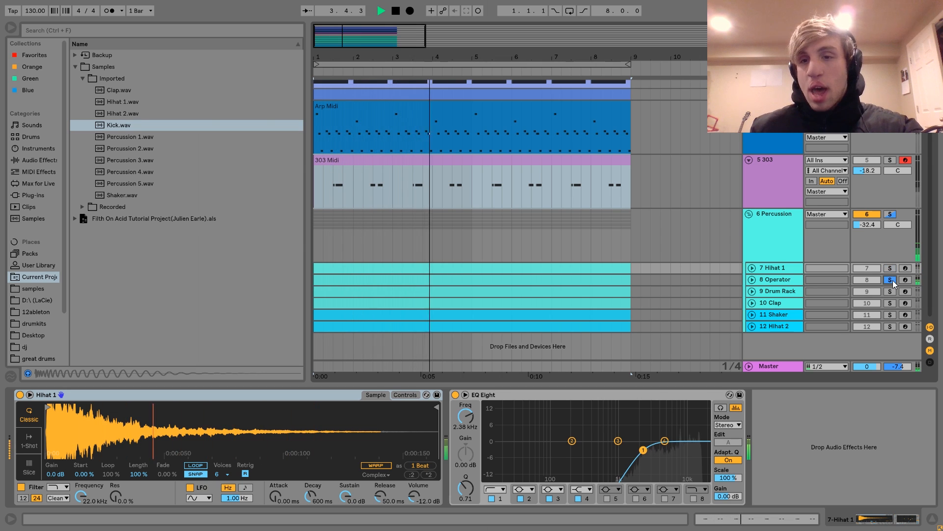
{"action": "key", "text": "space"}
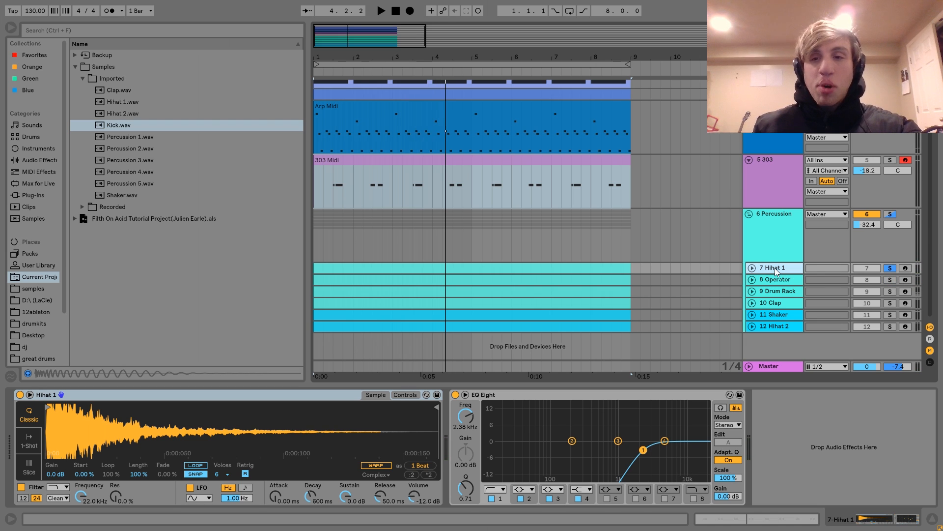
- Play the soloed Hihat 1 track and compare its sound with EQ Eight switched off and on
{"action": "key", "text": "space"}
{"action": "left_click", "coordinate": [457, 394]}
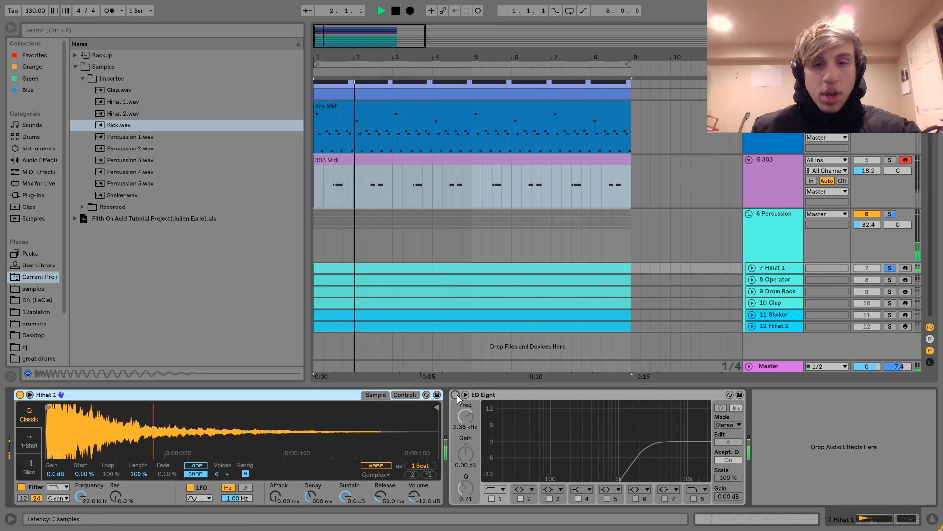
{"action": "left_click", "coordinate": [456, 394]}
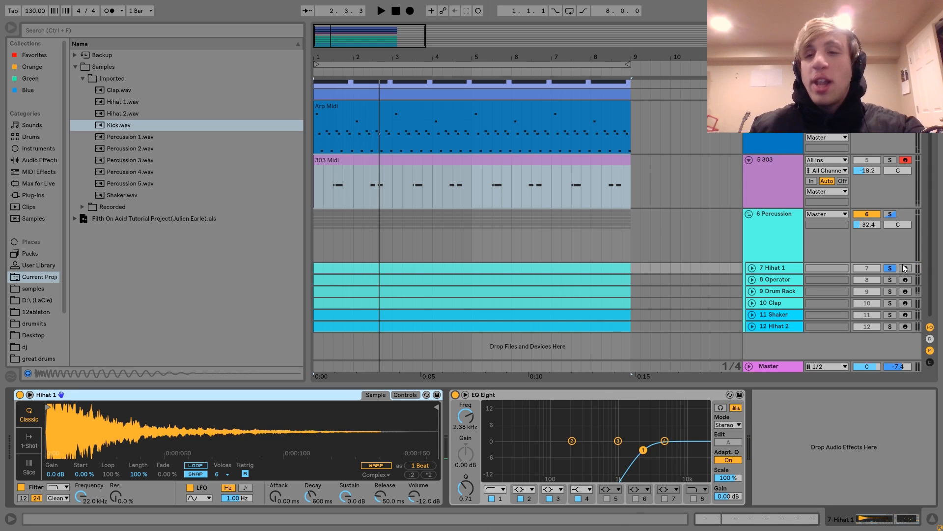
- Solo the Operator percussion track, show its instrument and play it alone
{"action": "left_click", "coordinate": [892, 280]}
{"action": "left_click", "coordinate": [788, 278]}
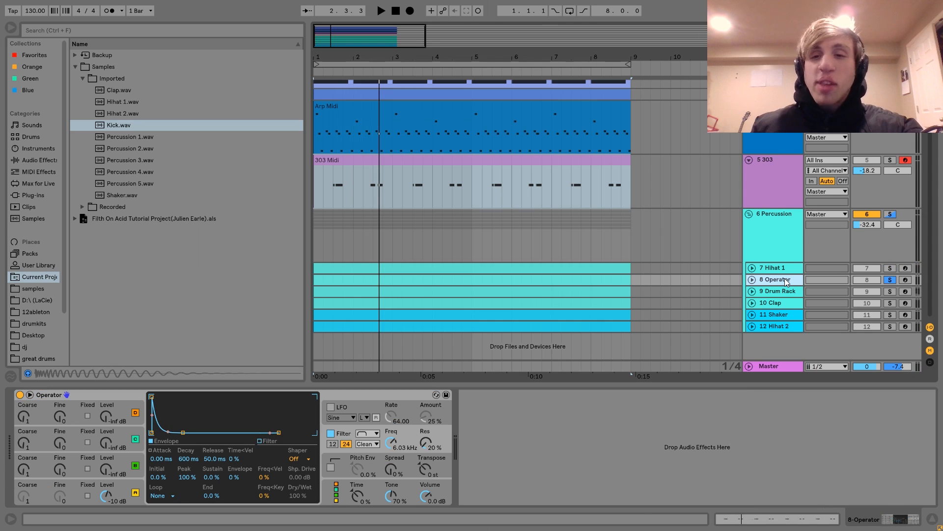
{"action": "key", "text": "space"}
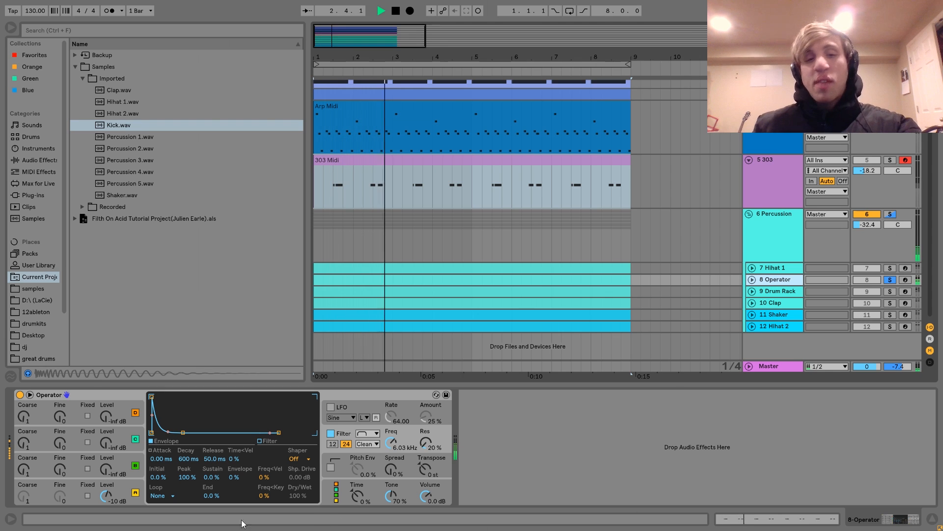
{"action": "key", "text": "space"}
- Examine Operator's oscillator A envelope and noise wave and its filter settings, and replay the soloed track
{"action": "left_click", "coordinate": [127, 489]}
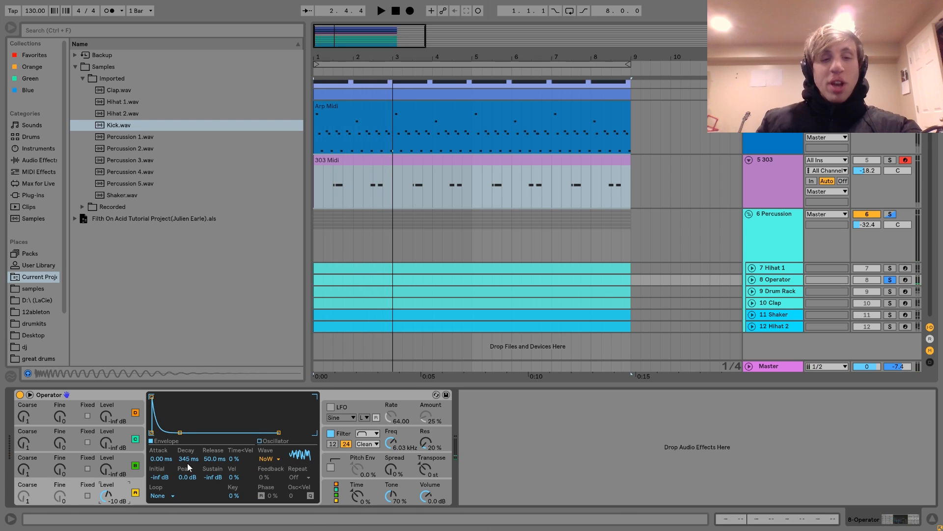
{"action": "key", "text": "space"}
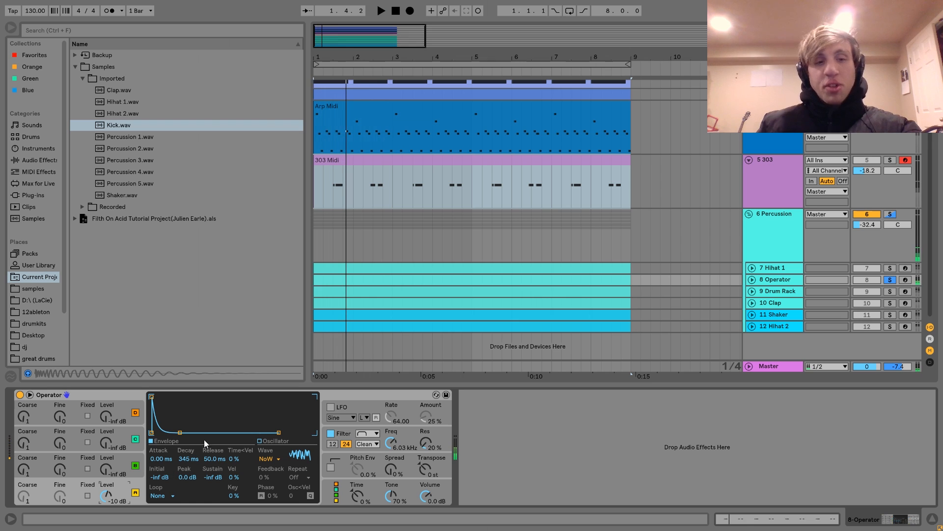
{"action": "left_click", "coordinate": [339, 435]}
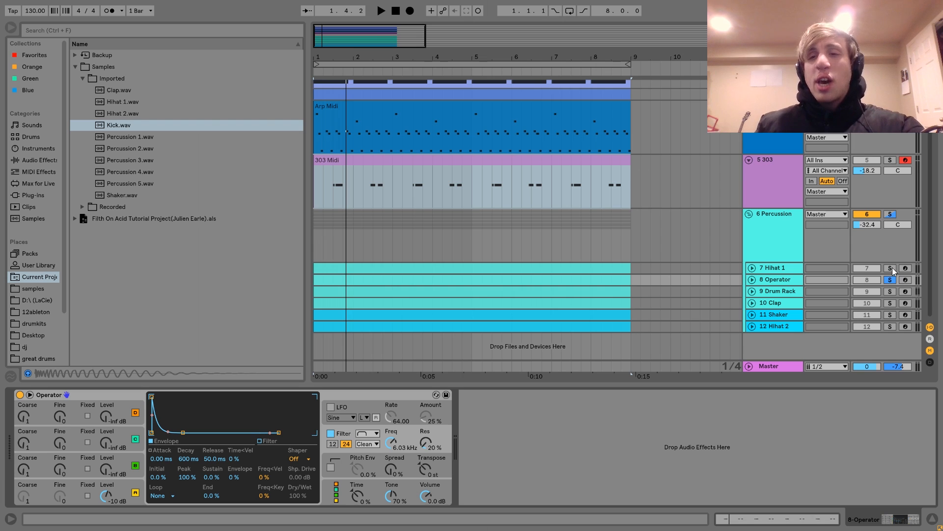
{"action": "key", "text": "space"}
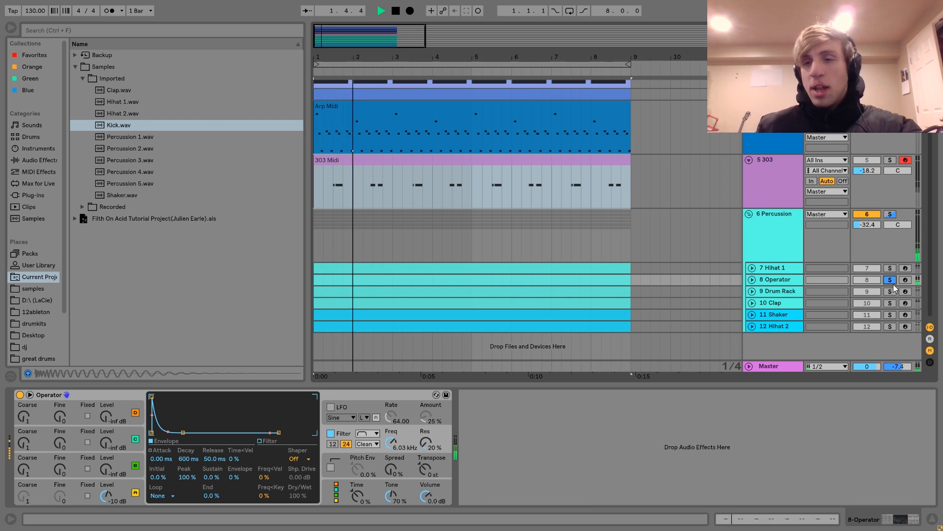
{"action": "key", "text": "space"}
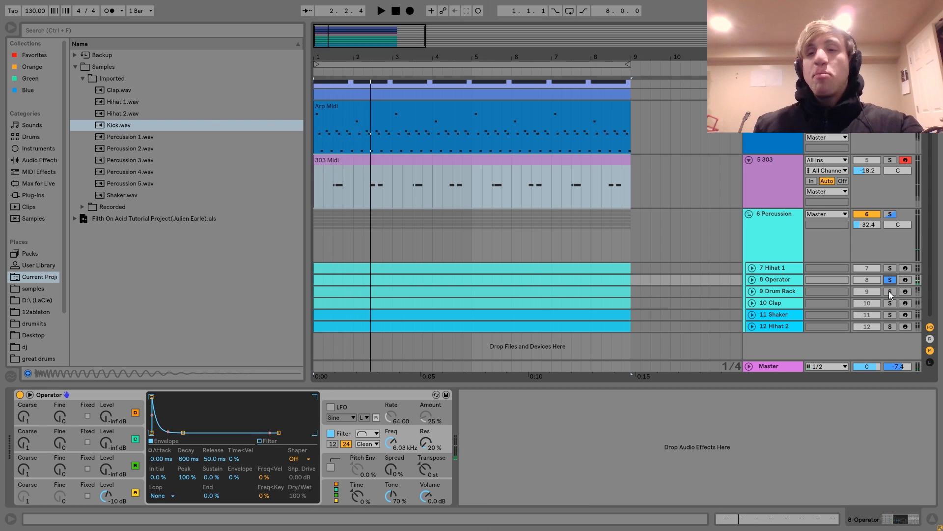
- Solo the Drum Rack percussion track, show its devices, unfold it in the arrangement and play it
{"action": "left_click", "coordinate": [890, 291]}
{"action": "left_click", "coordinate": [785, 291]}
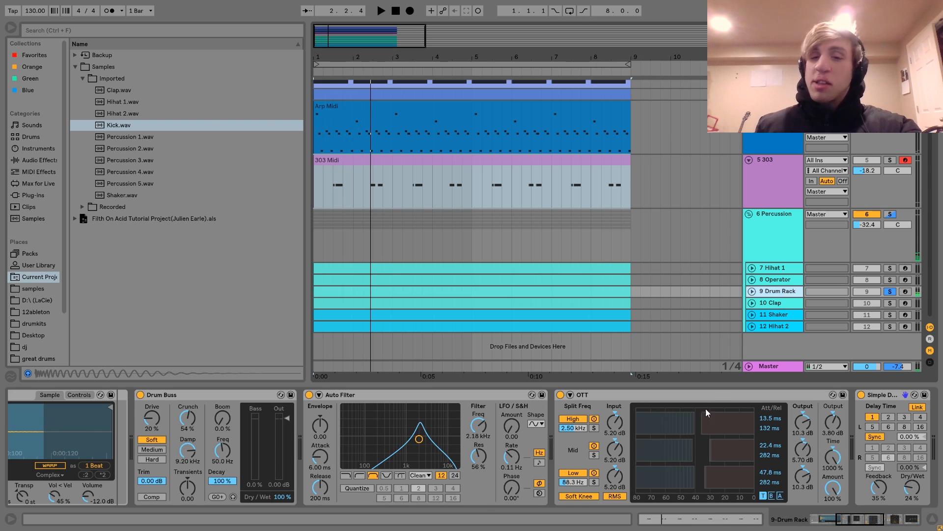
{"action": "right_click", "coordinate": [642, 432]}
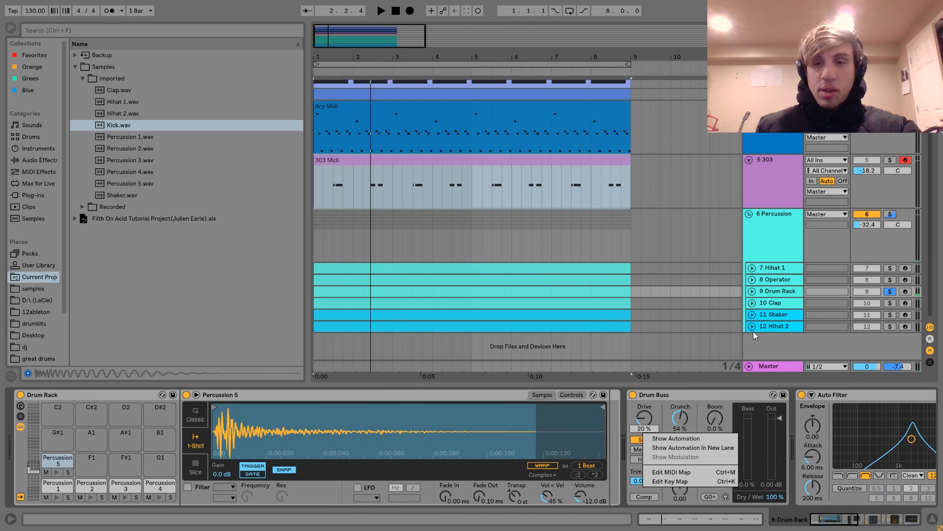
{"action": "left_click", "coordinate": [752, 293]}
{"action": "left_click", "coordinate": [768, 290]}
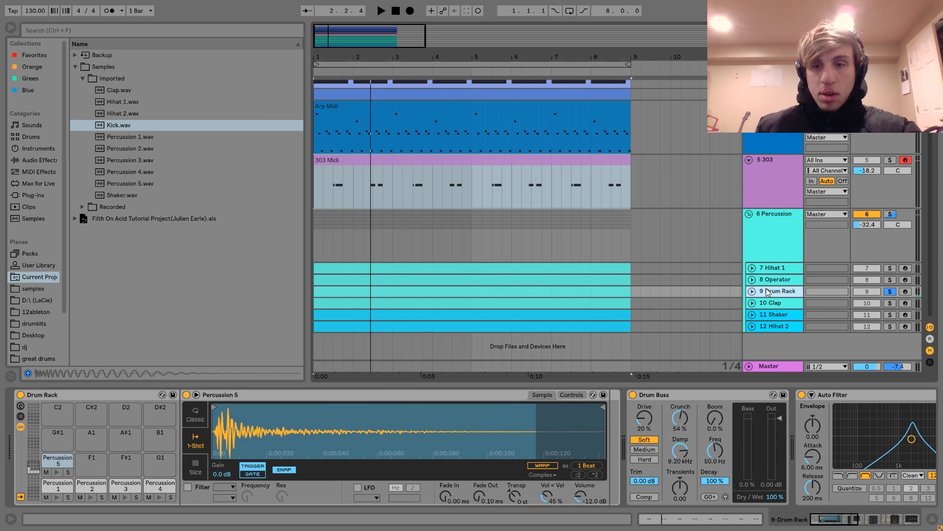
{"action": "key", "text": "space"}
{"action": "left_click", "coordinate": [752, 291]}
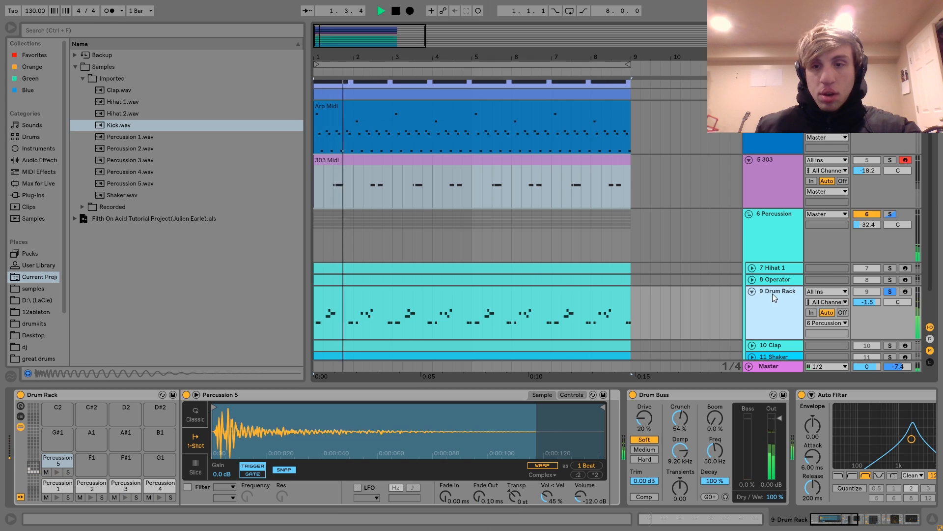
- Play the Drum Rack together with Operator and with the full Percussion group, then solo it again and stop playback
{"action": "left_click", "coordinate": [889, 268]}
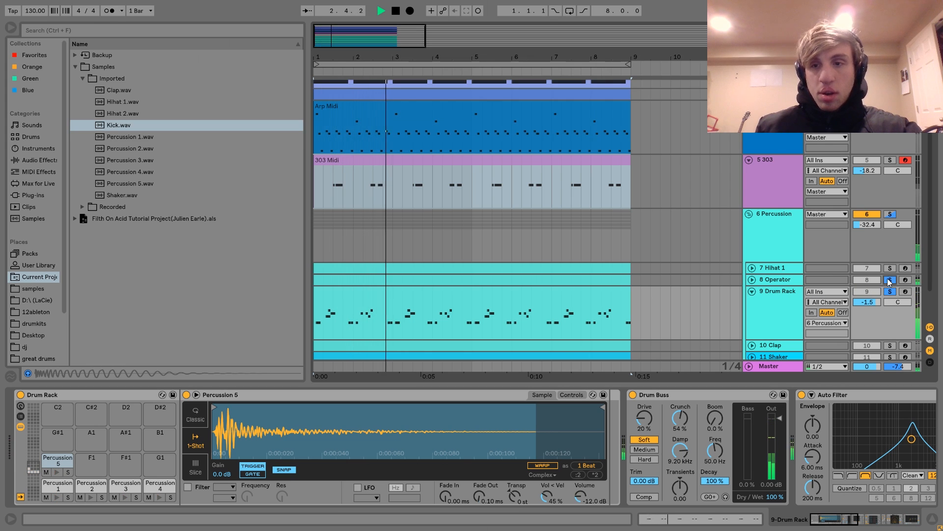
{"action": "left_click", "coordinate": [890, 215]}
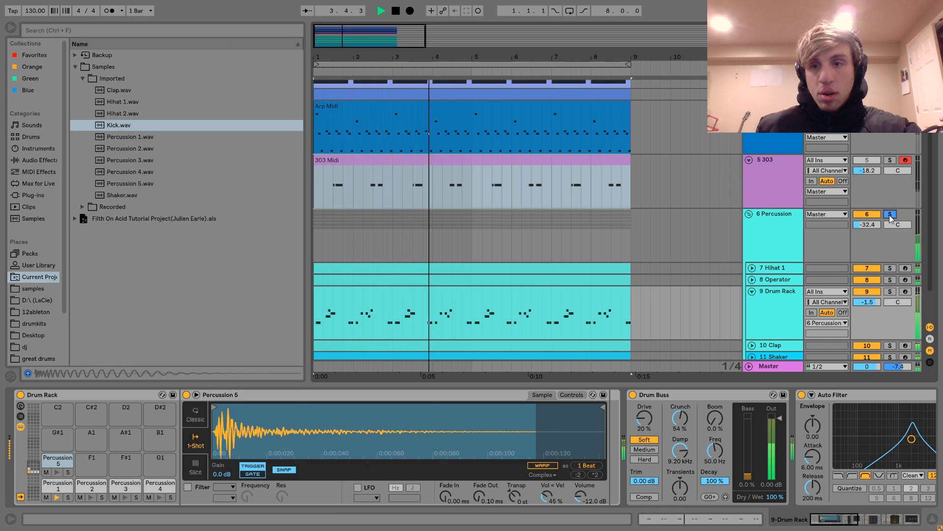
{"action": "left_click", "coordinate": [890, 292]}
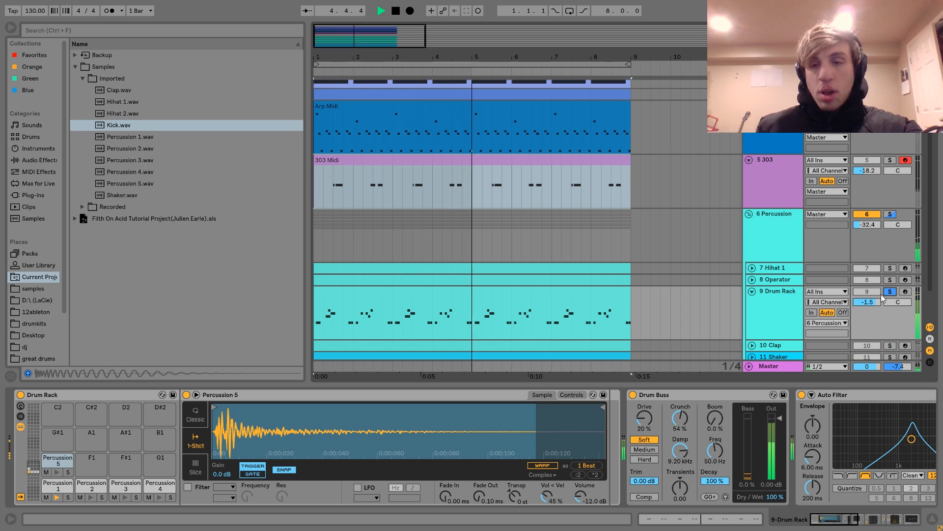
{"action": "key", "text": "space"}
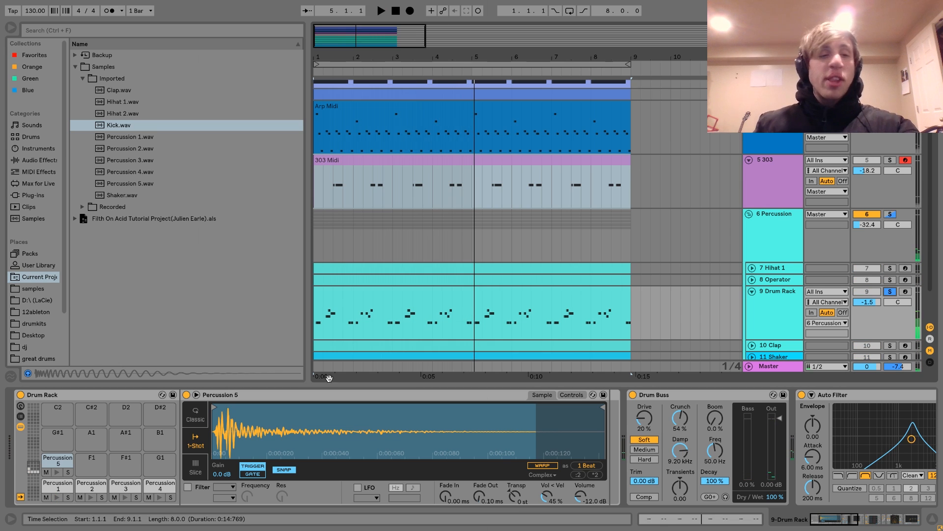
- Audition the Percussion 1, 2 and 3 pads of the Drum Rack and open the clip's MIDI notes
{"action": "left_click", "coordinate": [58, 497]}
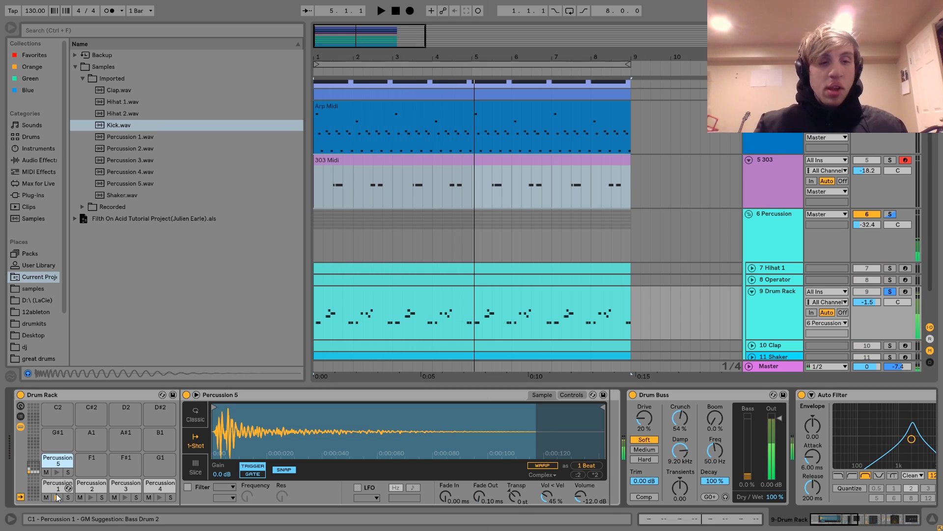
{"action": "left_click", "coordinate": [91, 498]}
{"action": "left_click", "coordinate": [126, 498]}
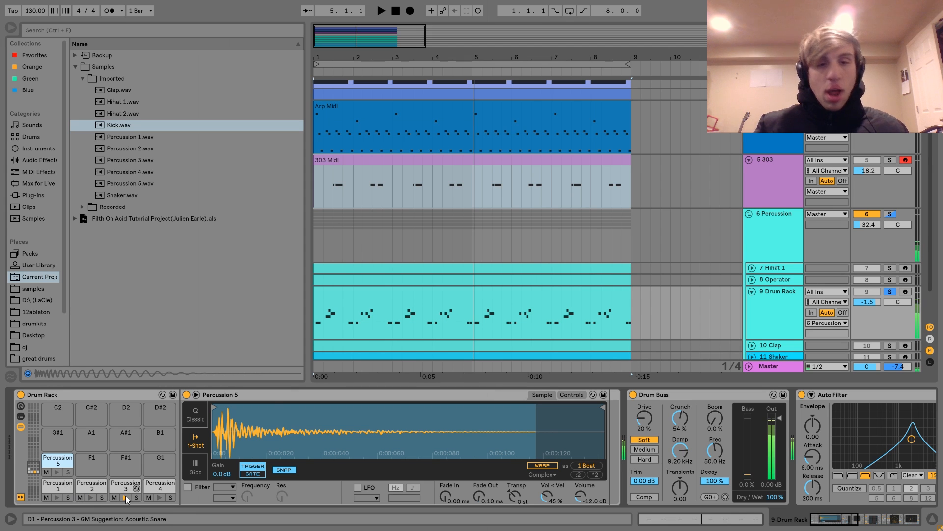
{"action": "double_click", "coordinate": [554, 300]}
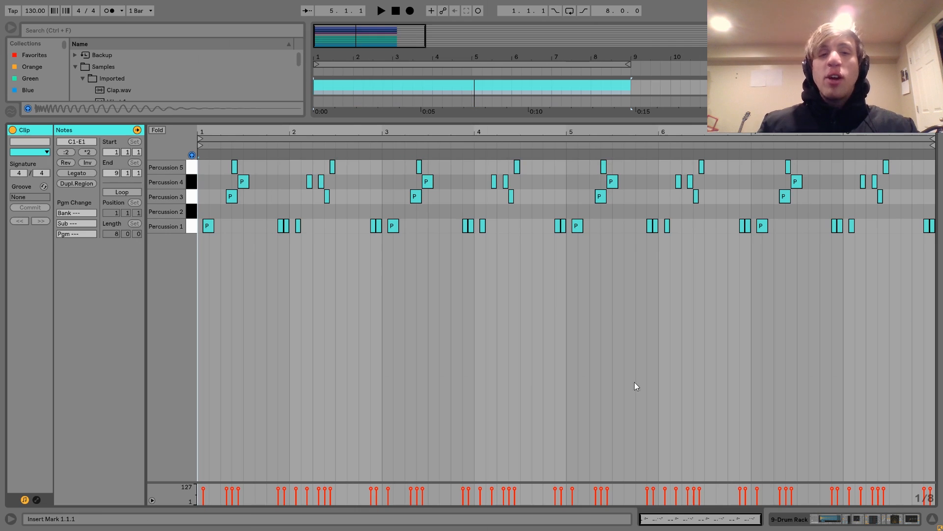
- Return to the Drum Rack track's devices and compare its sound with Drum Buss switched off and on
{"action": "left_click", "coordinate": [837, 519]}
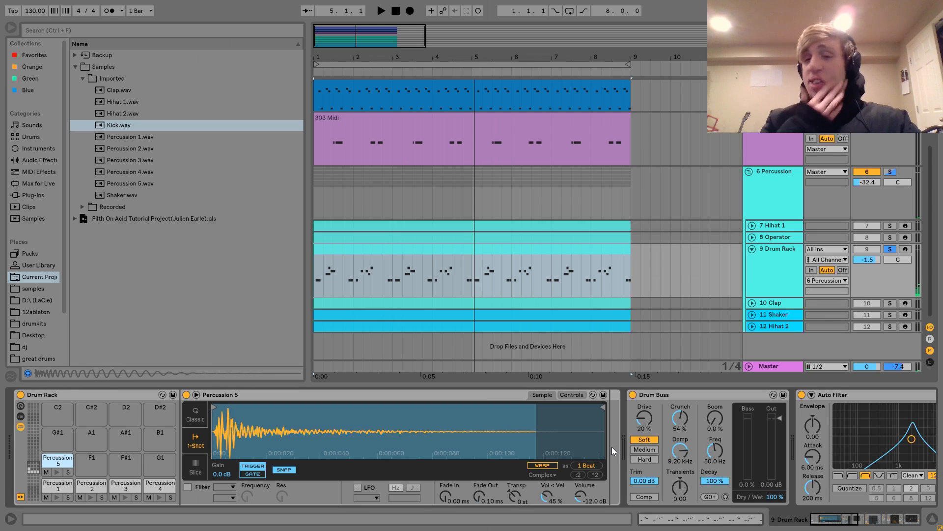
{"action": "scroll", "coordinate": [611, 446], "scroll_direction": "right", "scroll_amount": 3}
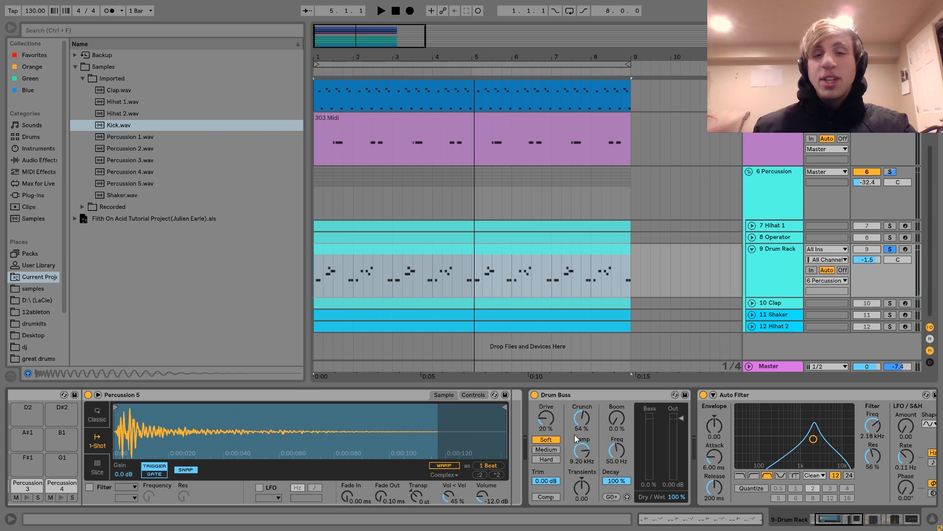
{"action": "scroll", "coordinate": [574, 435], "scroll_direction": "right", "scroll_amount": 1}
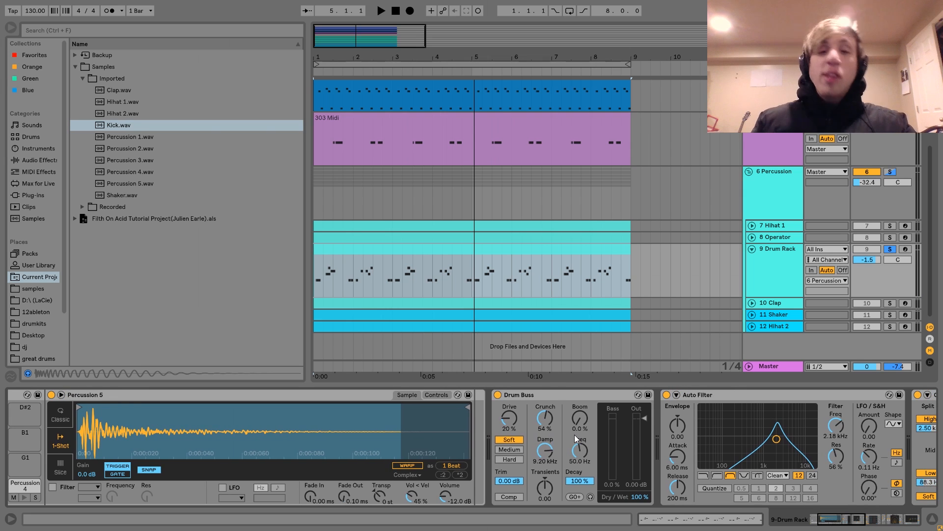
{"action": "scroll", "coordinate": [507, 416], "scroll_direction": "right", "scroll_amount": 2}
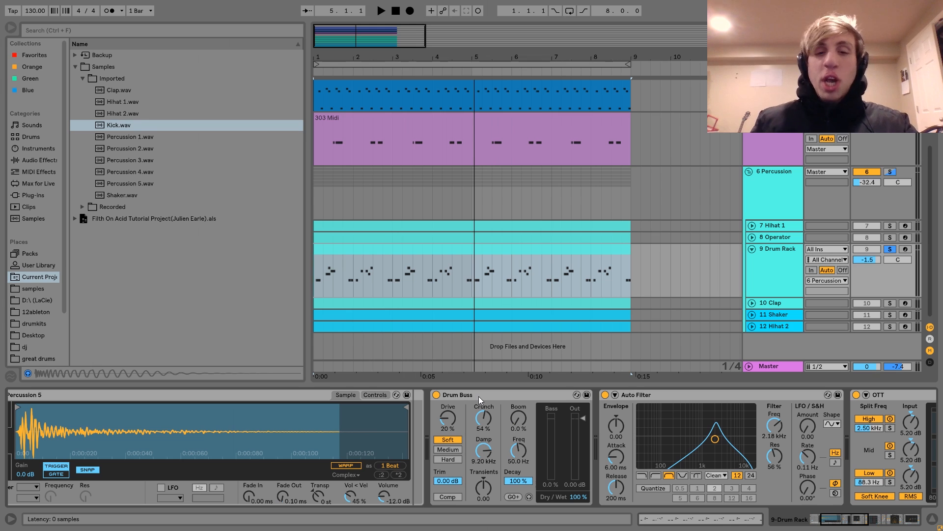
{"action": "key", "text": "space"}
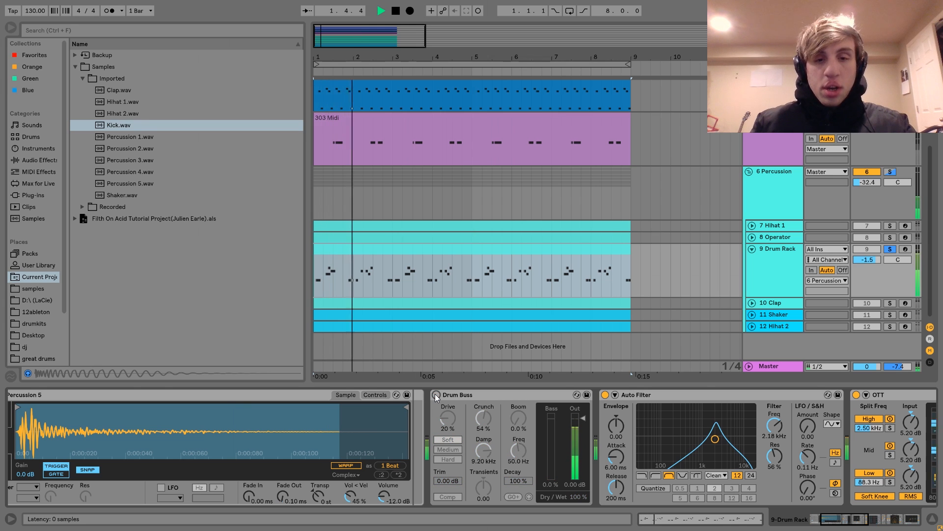
{"action": "scroll", "coordinate": [436, 397], "scroll_direction": "right", "scroll_amount": 2}
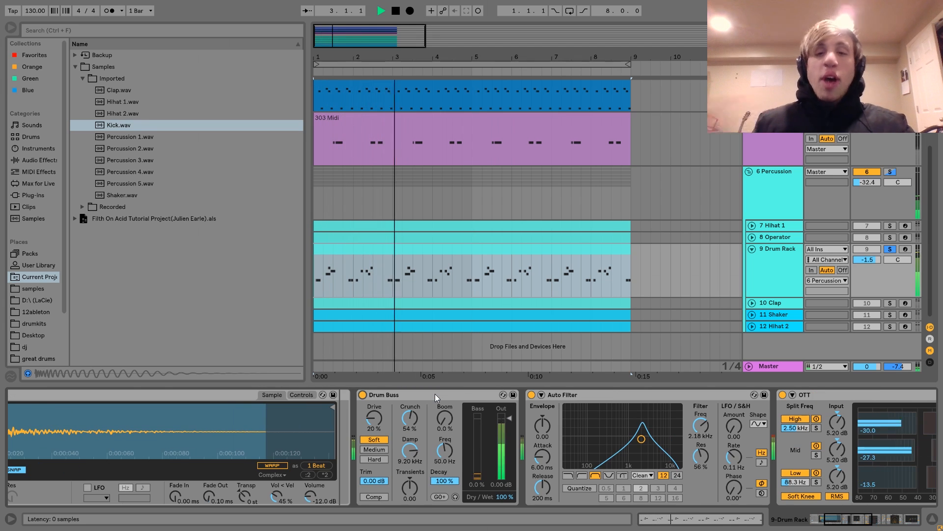
{"action": "key", "text": "space"}
- Play the soloed Drum Rack track and compare its sound with Auto Filter switched off and on
{"action": "scroll", "coordinate": [435, 393], "scroll_direction": "right", "scroll_amount": 2}
{"action": "scroll", "coordinate": [434, 394], "scroll_direction": "right", "scroll_amount": 1}
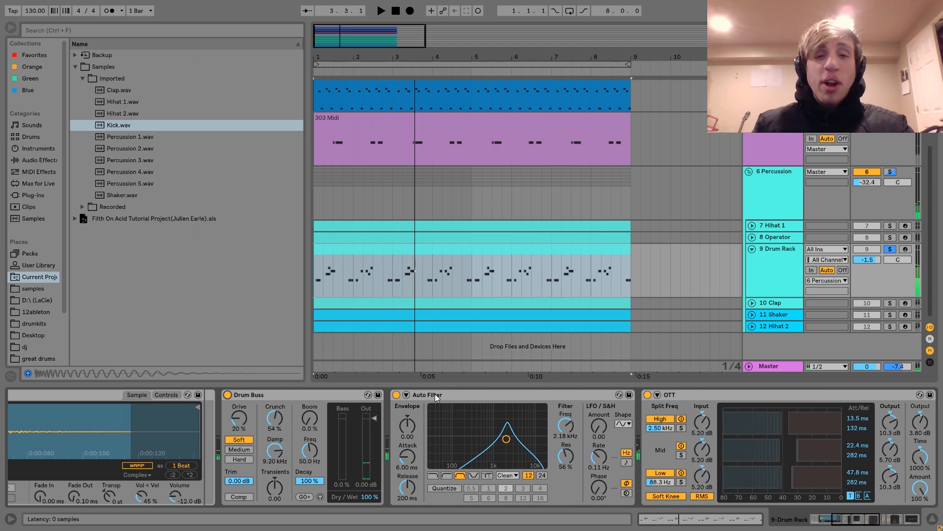
{"action": "key", "text": "space"}
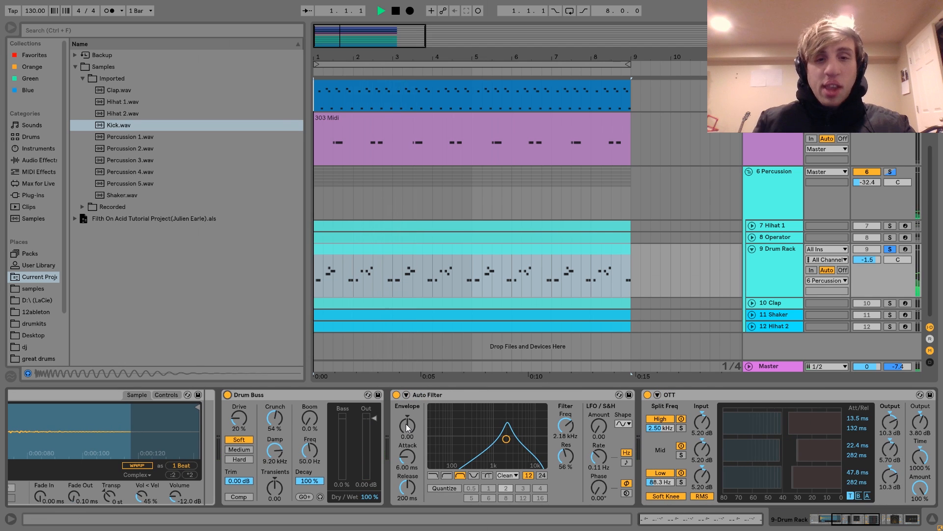
{"action": "left_click", "coordinate": [396, 395]}
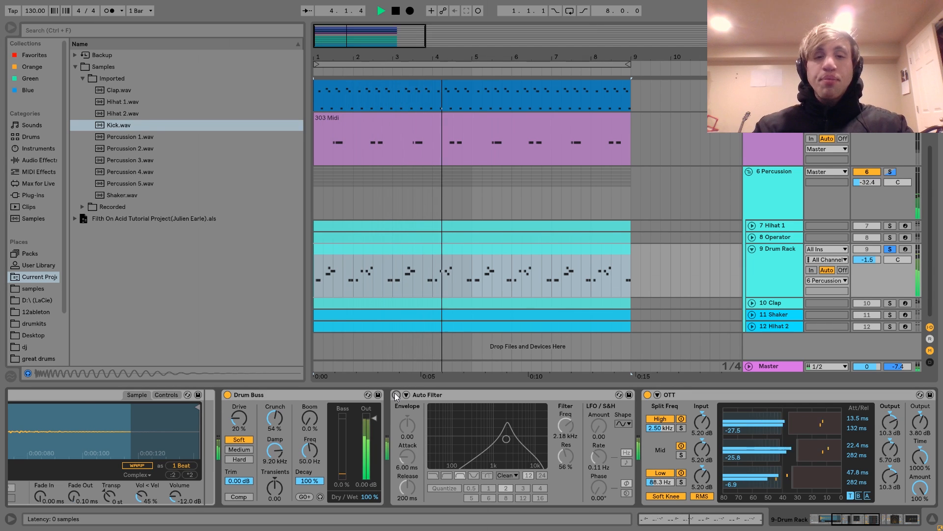
{"action": "left_click", "coordinate": [396, 395]}
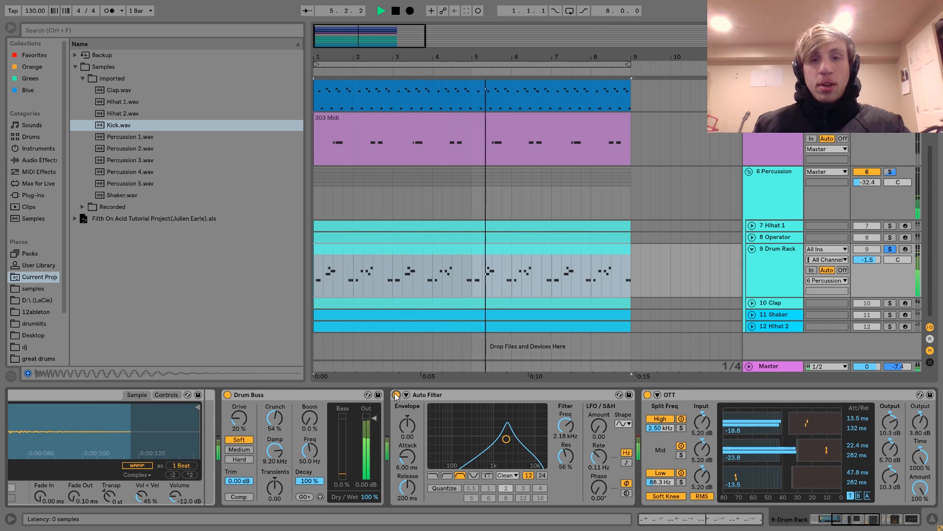
{"action": "key", "text": "space"}
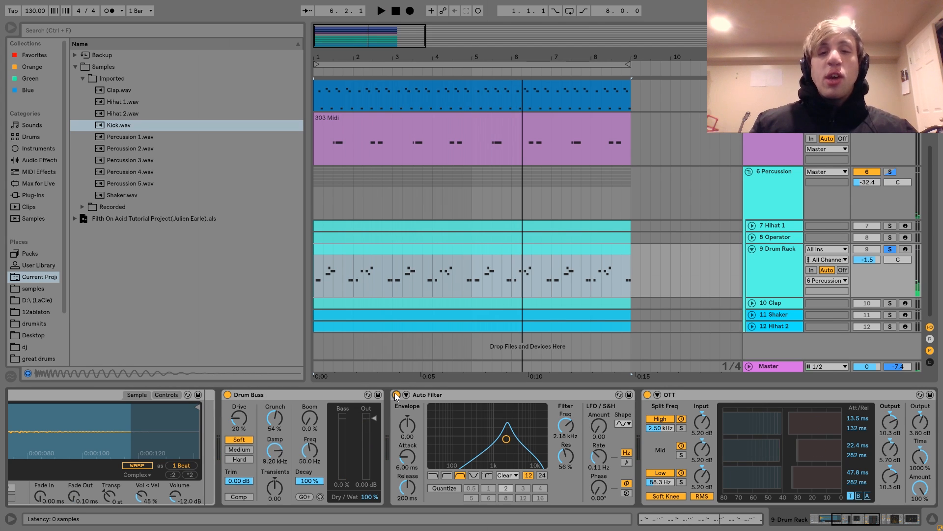
- Replay the opening bars of the soloed Drum Rack track several times with Auto Filter on
{"action": "key", "text": "space"}
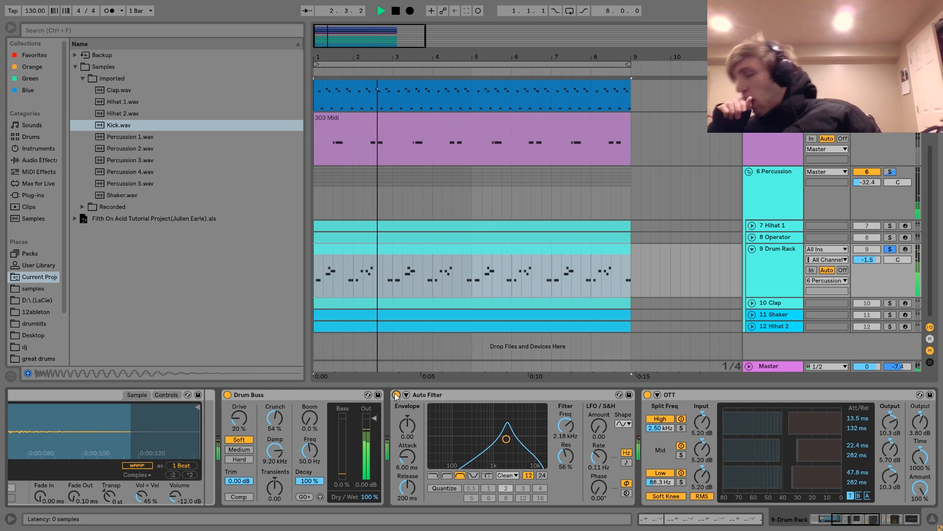
{"action": "key", "text": "space"}
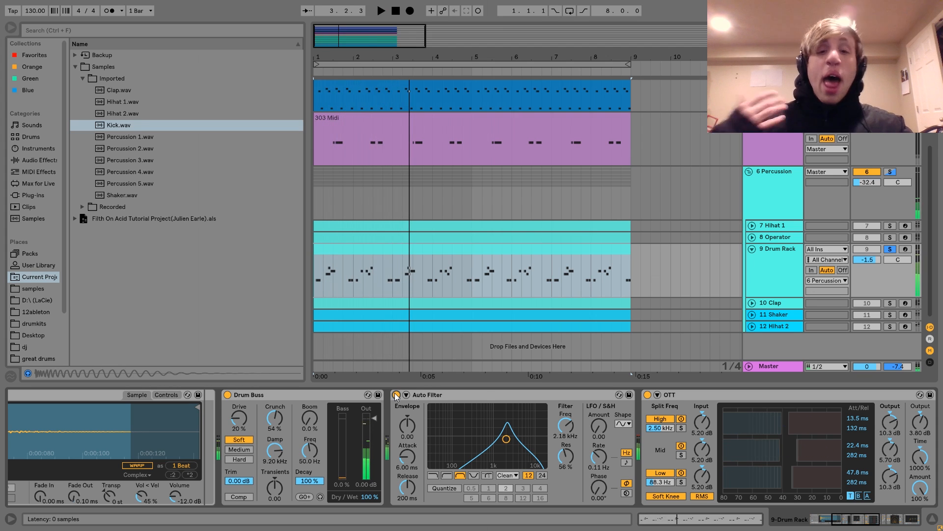
{"action": "key", "text": "space"}
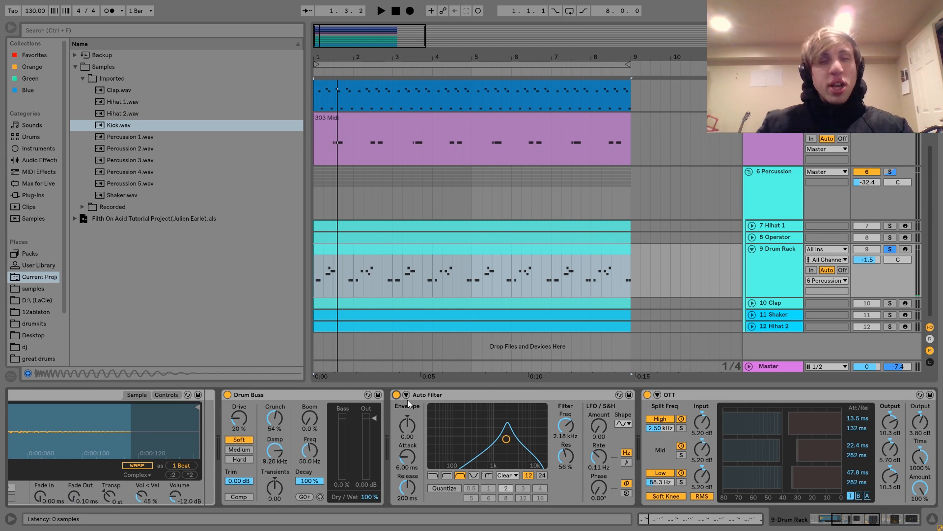
{"action": "key", "text": "space"}
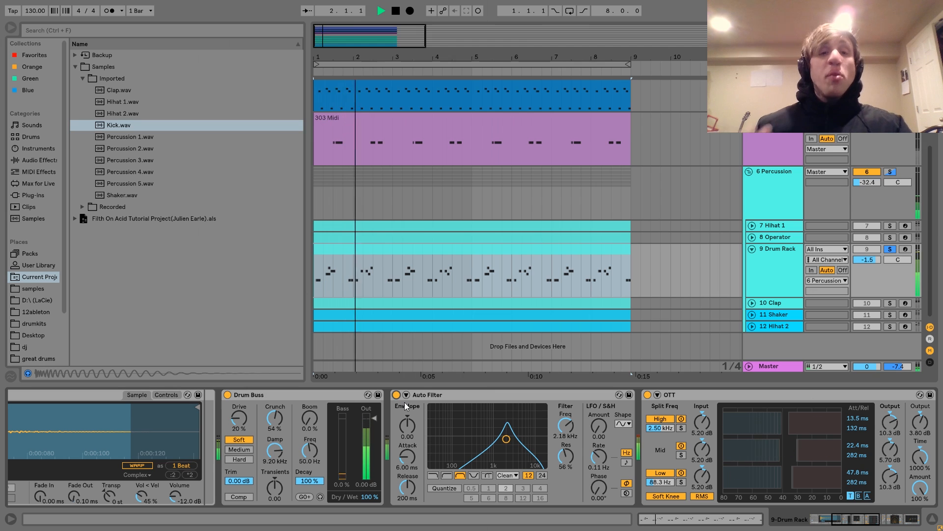
{"action": "key", "text": "space"}
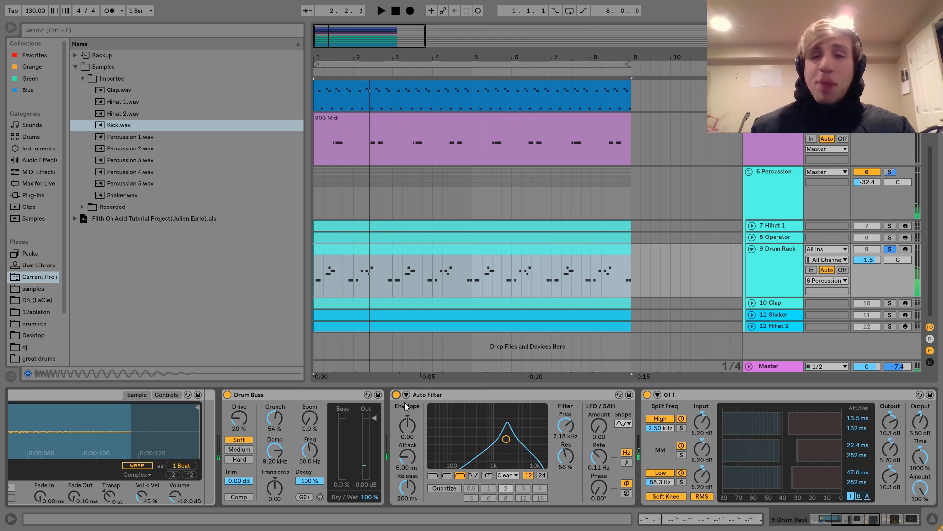
- Play the soloed Drum Rack track and compare its sound with OTT switched off and on
{"action": "scroll", "coordinate": [405, 402], "scroll_direction": "right", "scroll_amount": 5}
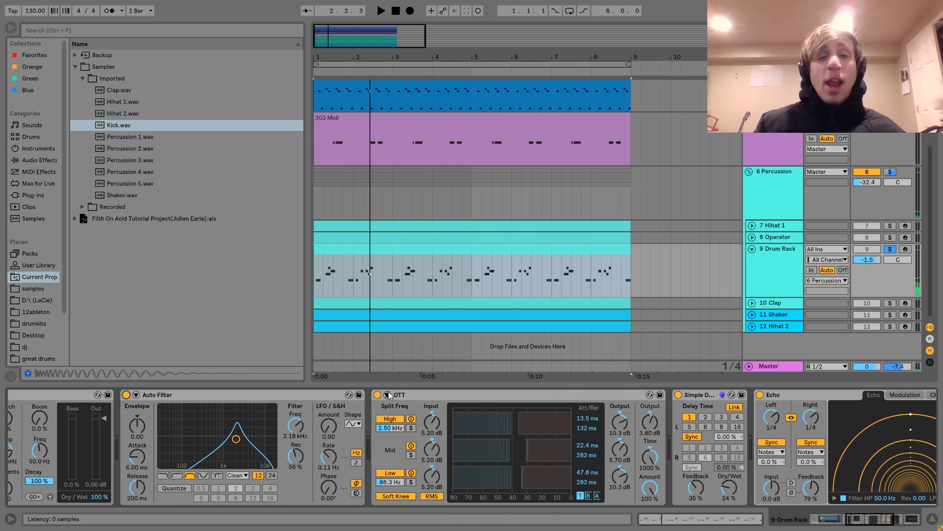
{"action": "key", "text": "space"}
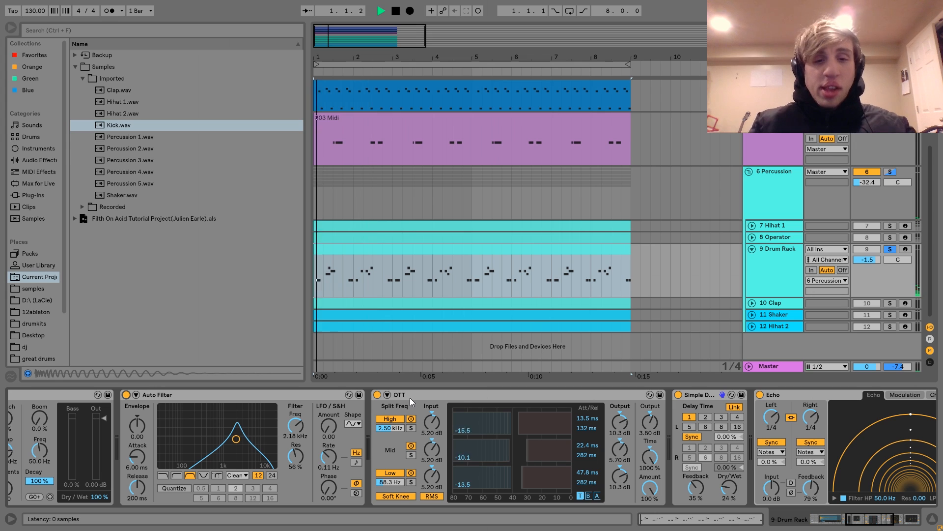
{"action": "left_click", "coordinate": [376, 394]}
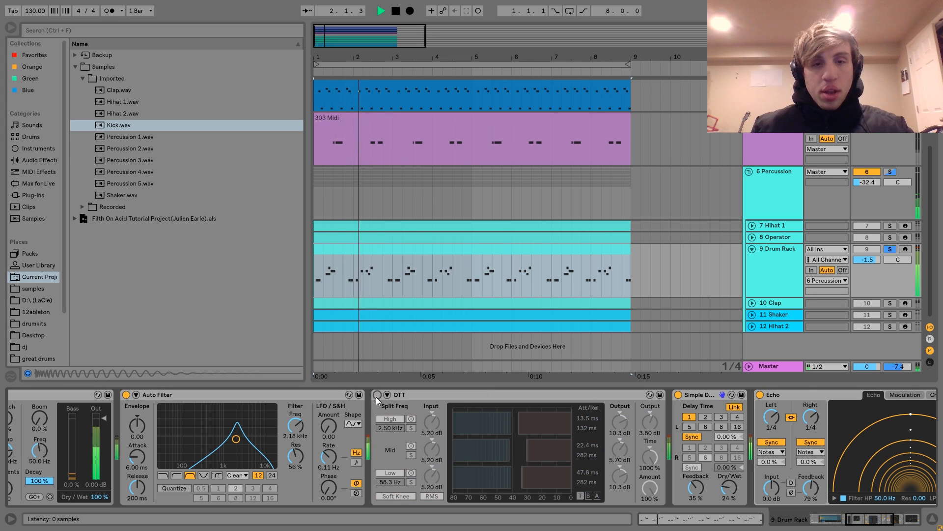
{"action": "left_click", "coordinate": [377, 395]}
{"action": "key", "text": "space"}
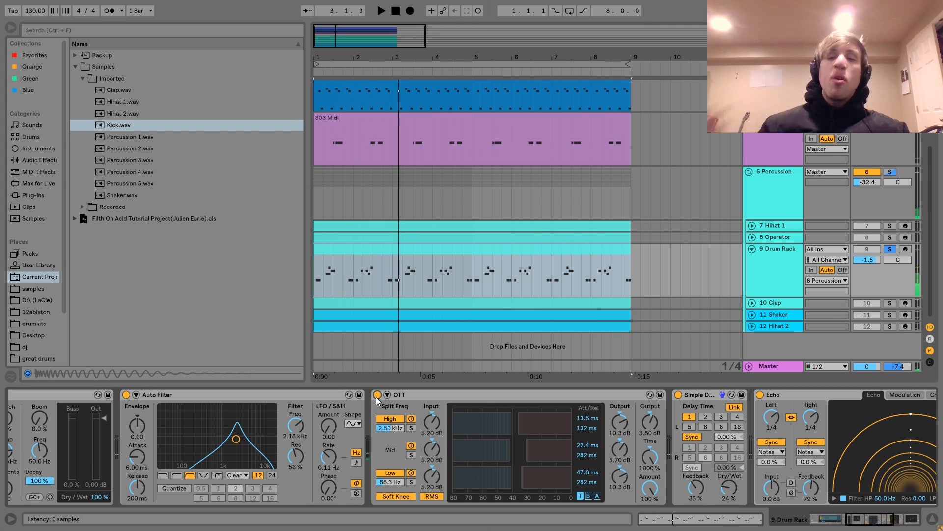
- Replay the soloed Drum Rack track with OTT on and show its Simple Delay and Echo settings
{"action": "key", "text": "space"}
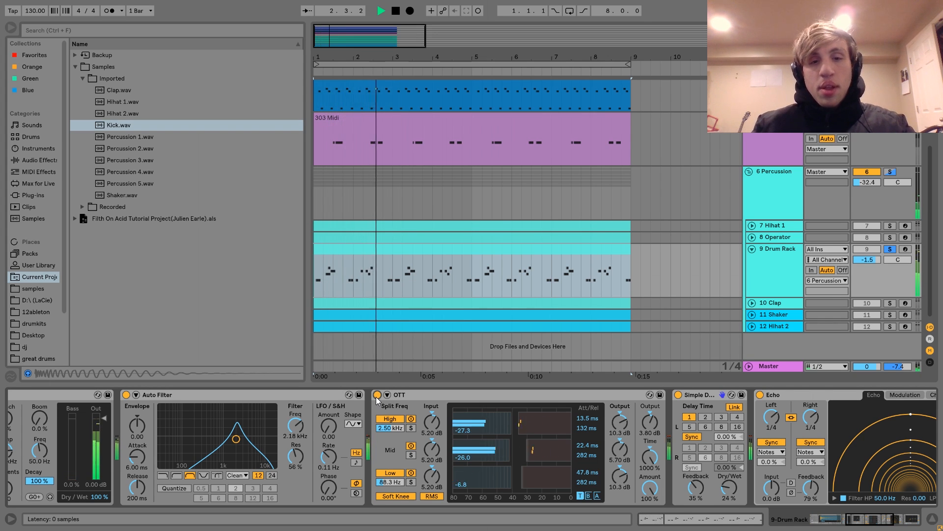
{"action": "scroll", "coordinate": [376, 397], "scroll_direction": "down", "scroll_amount": 4}
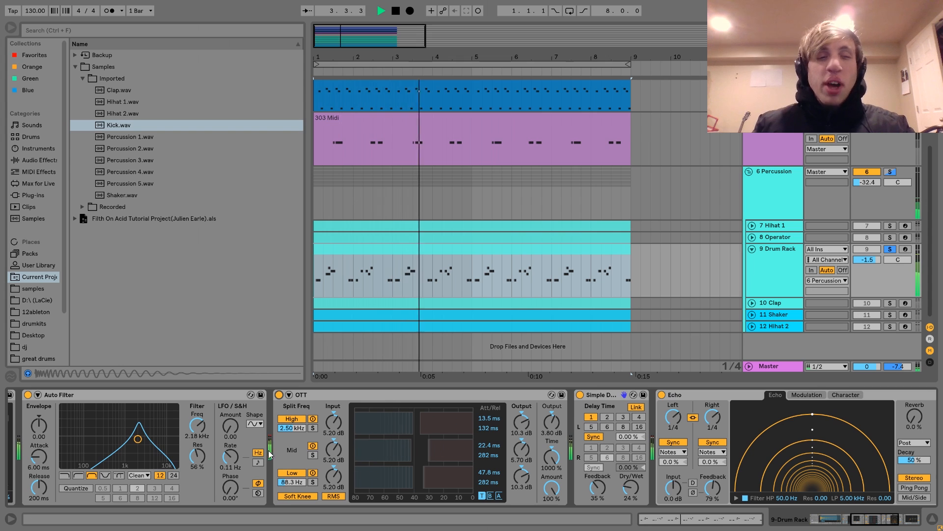
{"action": "scroll", "coordinate": [268, 417], "scroll_direction": "down", "scroll_amount": 3}
{"action": "key", "text": "space"}
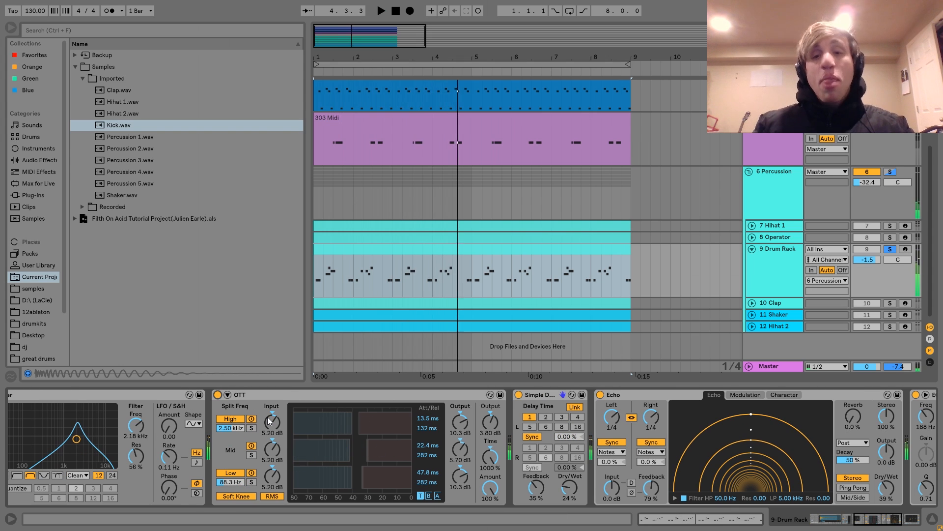
{"action": "scroll", "coordinate": [529, 439], "scroll_direction": "down", "scroll_amount": 4}
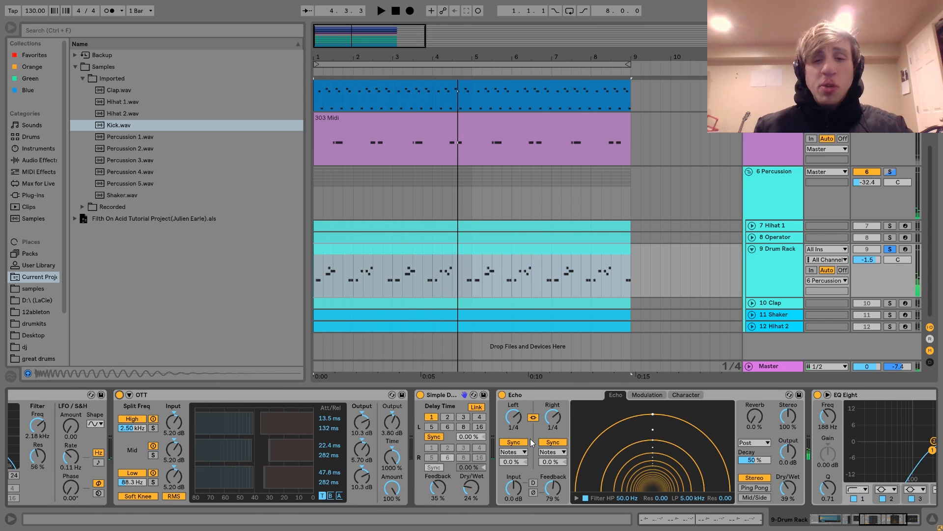
- Show the Drum Rack track's Echo and EQ Eight, and solo, unfold and play the Clap track
{"action": "scroll", "coordinate": [509, 447], "scroll_direction": "down", "scroll_amount": 5}
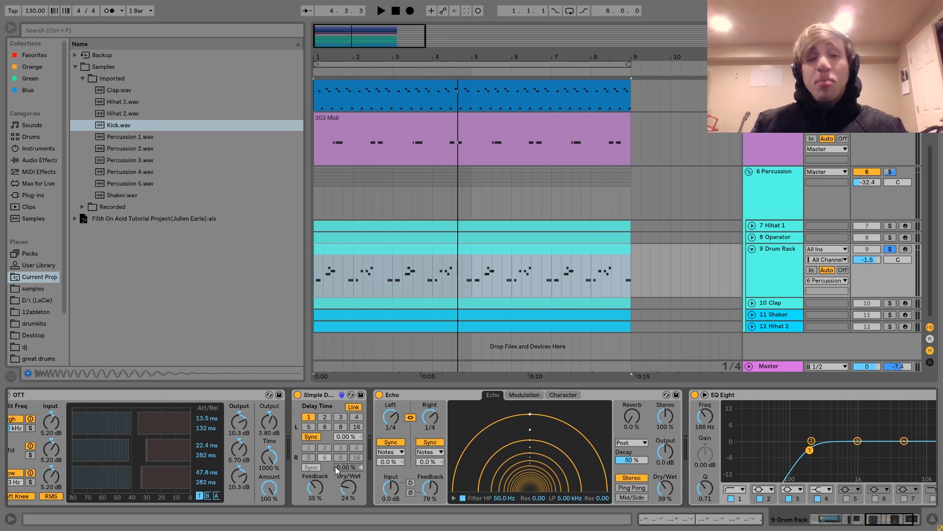
{"action": "scroll", "coordinate": [335, 466], "scroll_direction": "down", "scroll_amount": 5}
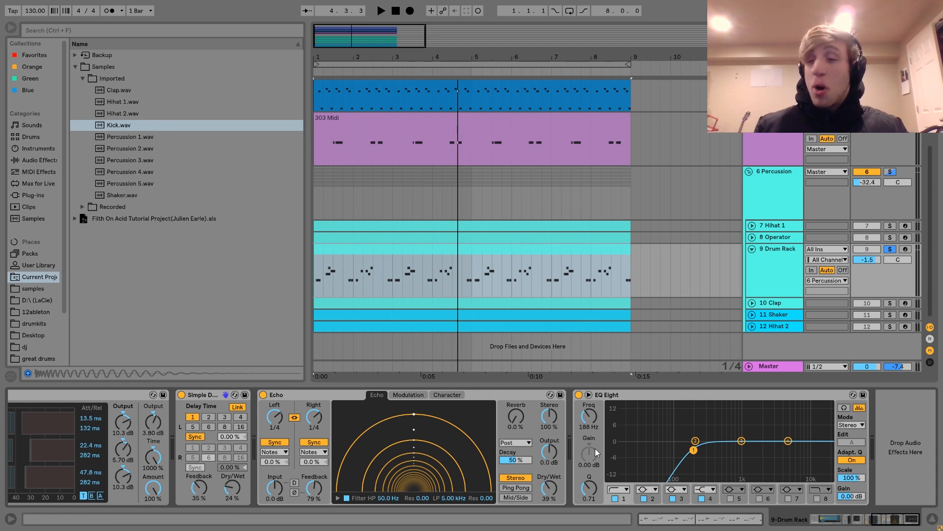
{"action": "left_click", "coordinate": [886, 303]}
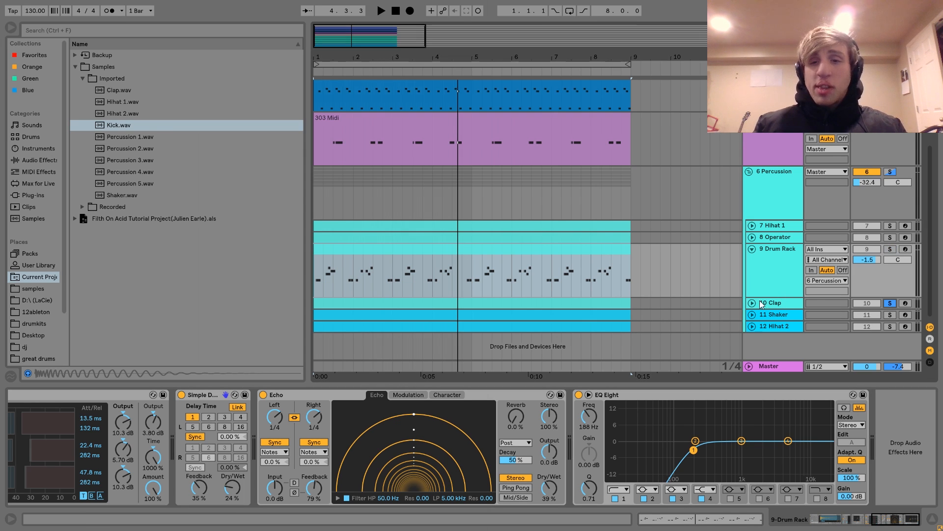
{"action": "left_click", "coordinate": [751, 303]}
{"action": "key", "text": "space"}
{"action": "left_click", "coordinate": [768, 306]}
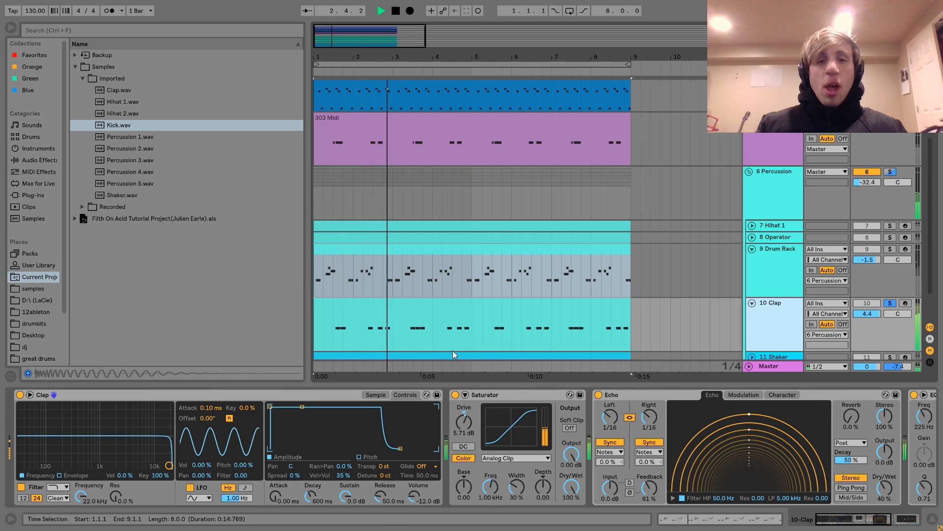
{"action": "key", "text": "space"}
- Examine the Clap clip's MIDI notes, highlight the second note in bar 1, and return to the track's devices
{"action": "double_click", "coordinate": [448, 320]}
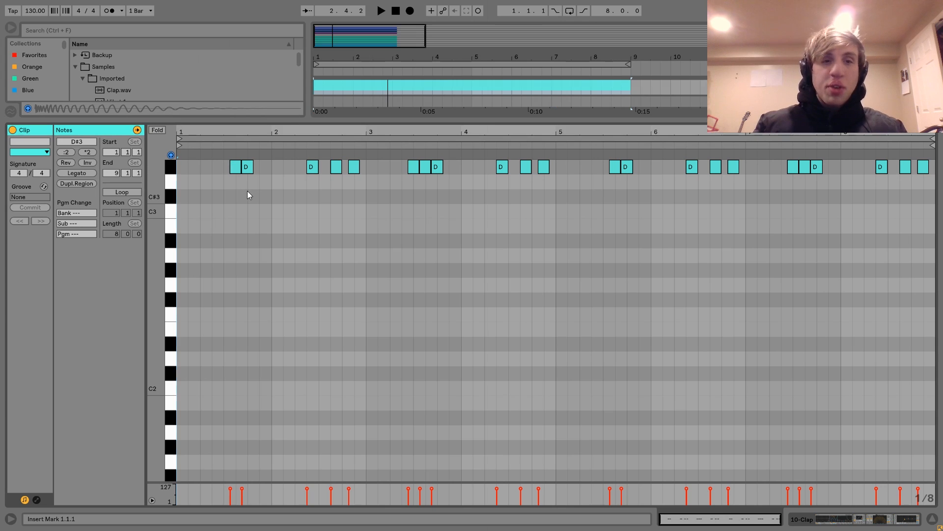
{"action": "left_click", "coordinate": [246, 166]}
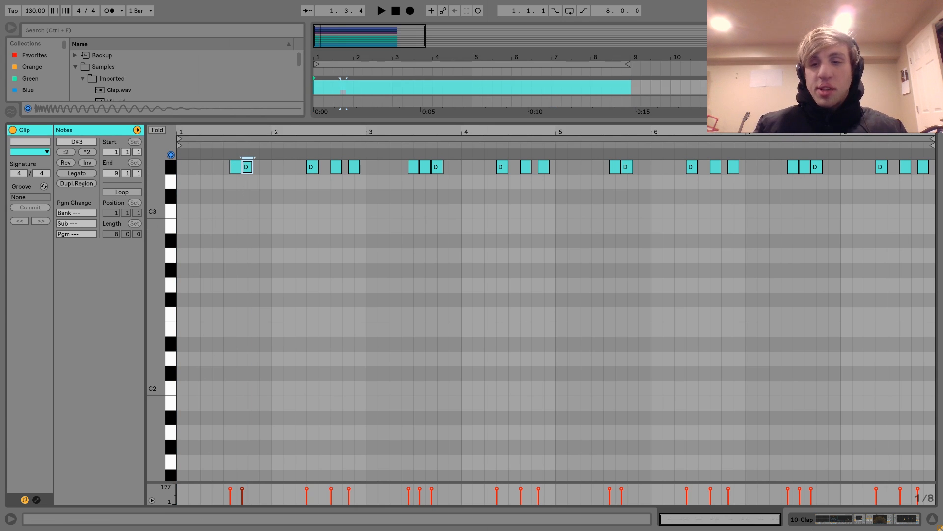
{"action": "left_click", "coordinate": [811, 517]}
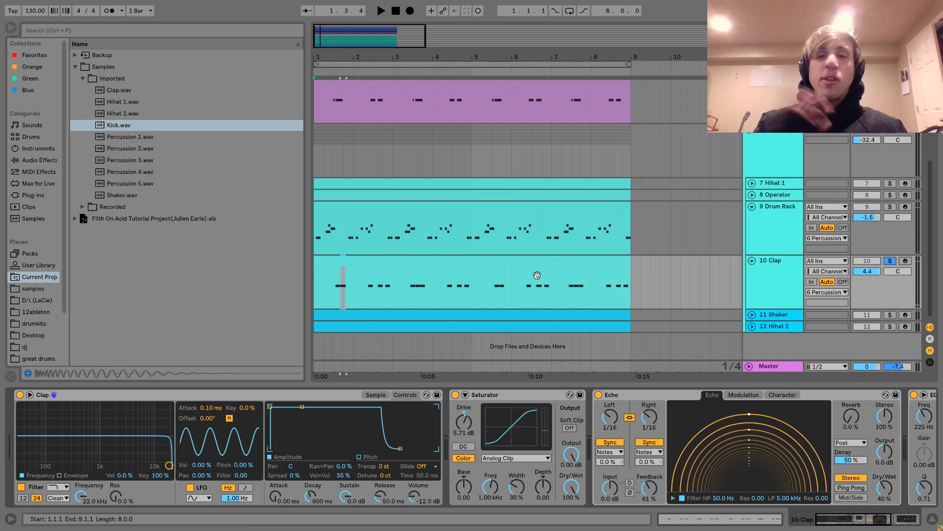
- Show the Clap track's sample, Saturator, Echo and EQ Eight settings, and replay its opening bar
{"action": "left_click", "coordinate": [375, 395]}
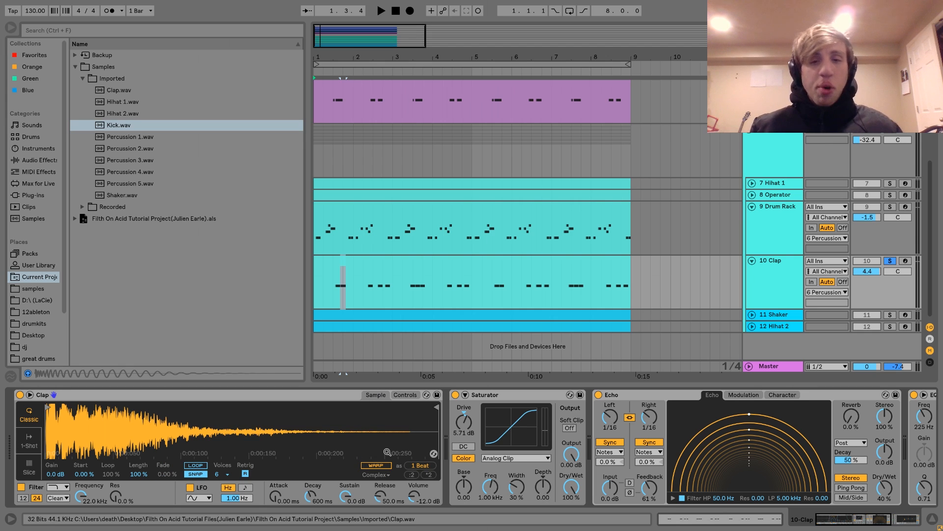
{"action": "scroll", "coordinate": [393, 442], "scroll_direction": "right", "scroll_amount": 3}
{"action": "scroll", "coordinate": [444, 449], "scroll_direction": "right", "scroll_amount": 2}
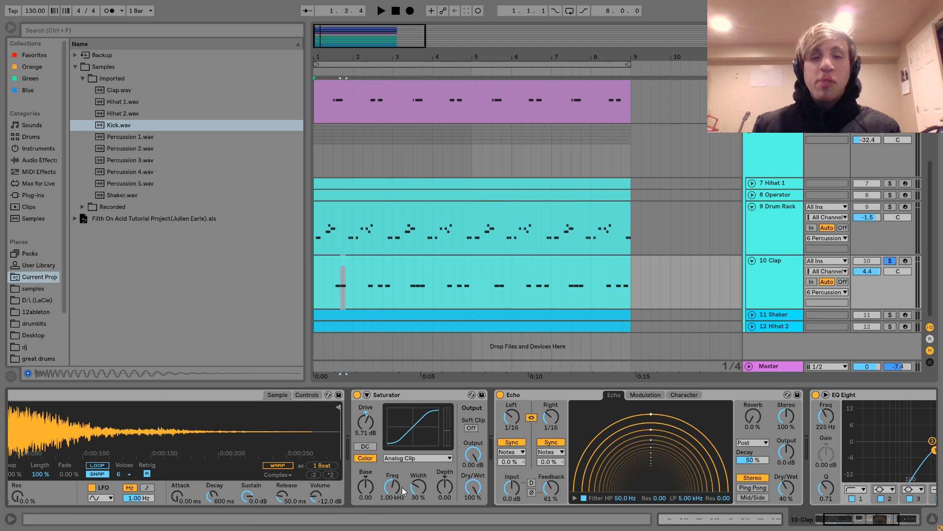
{"action": "scroll", "coordinate": [402, 488], "scroll_direction": "right", "scroll_amount": 8}
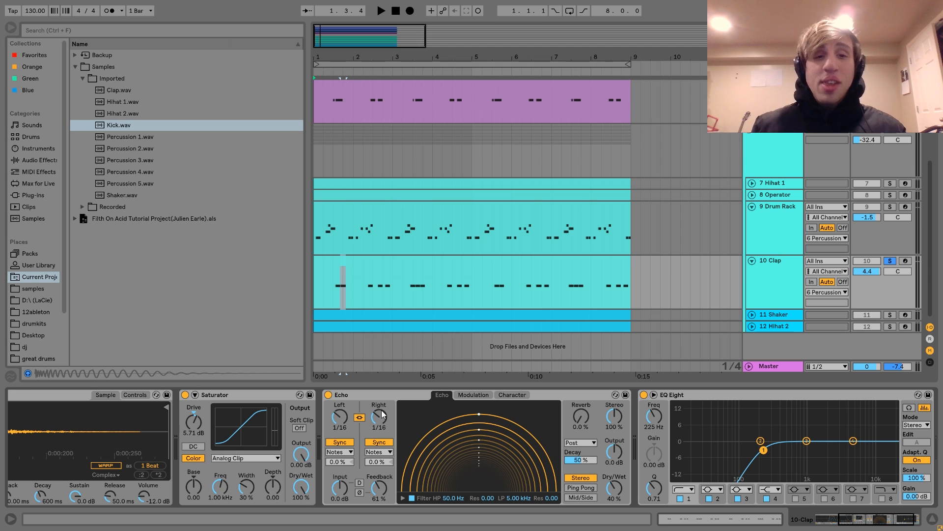
{"action": "key", "text": "space"}
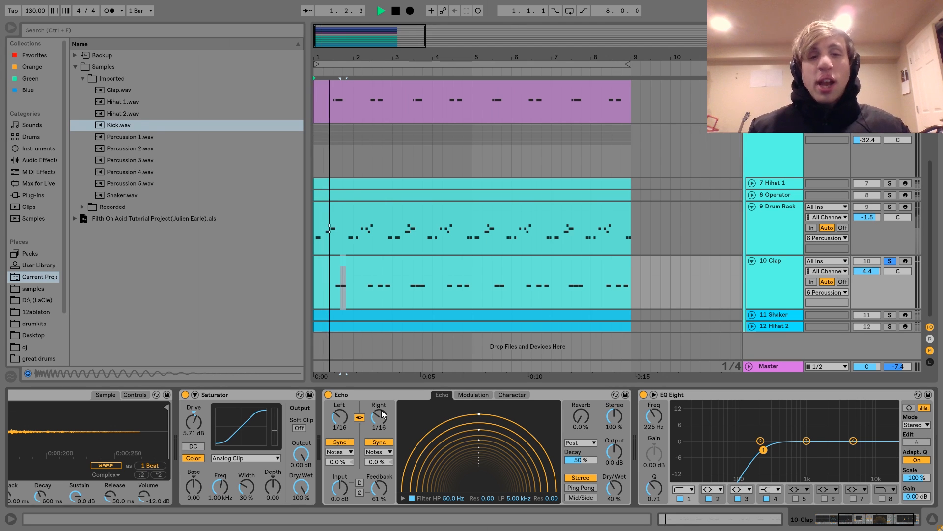
{"action": "key", "text": "space"}
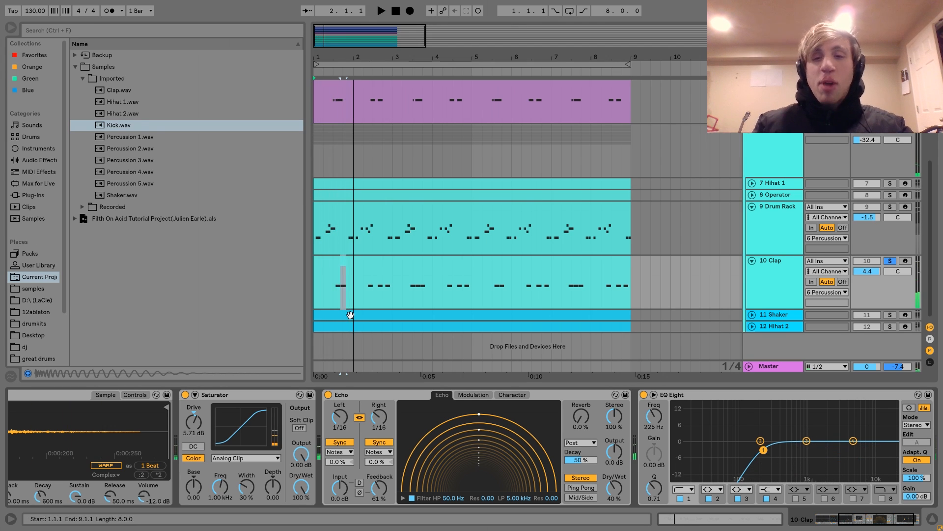
{"action": "scroll", "coordinate": [605, 497], "scroll_direction": "right", "scroll_amount": 3}
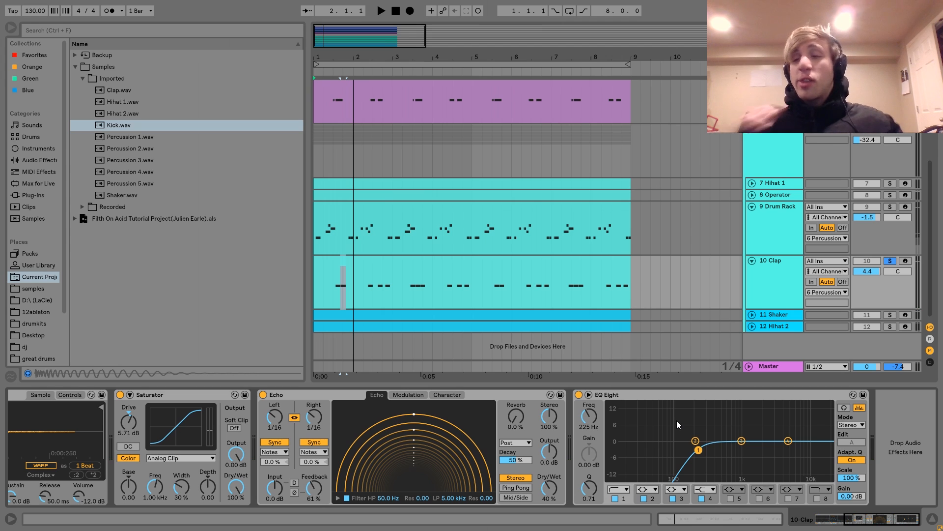
- Solo the Shaker and Hihat 2 tracks together and play their opening bar
{"action": "left_click", "coordinate": [891, 314]}
{"action": "left_click", "coordinate": [891, 327], "text": "ctrl"}
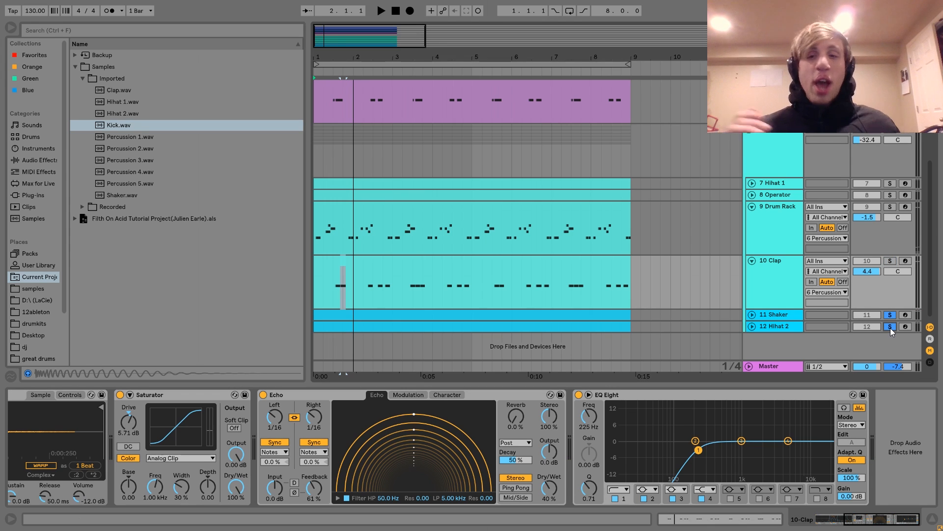
{"action": "key", "text": "space"}
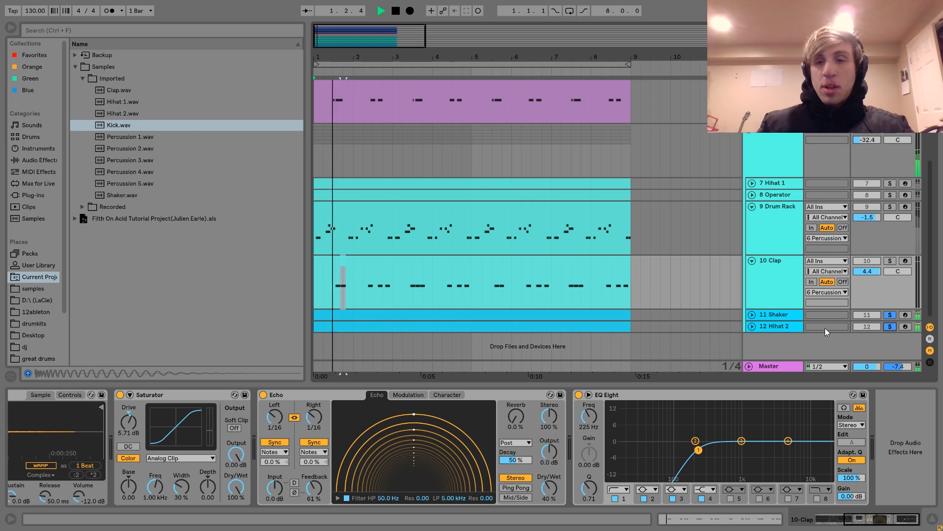
{"action": "key", "text": "space"}
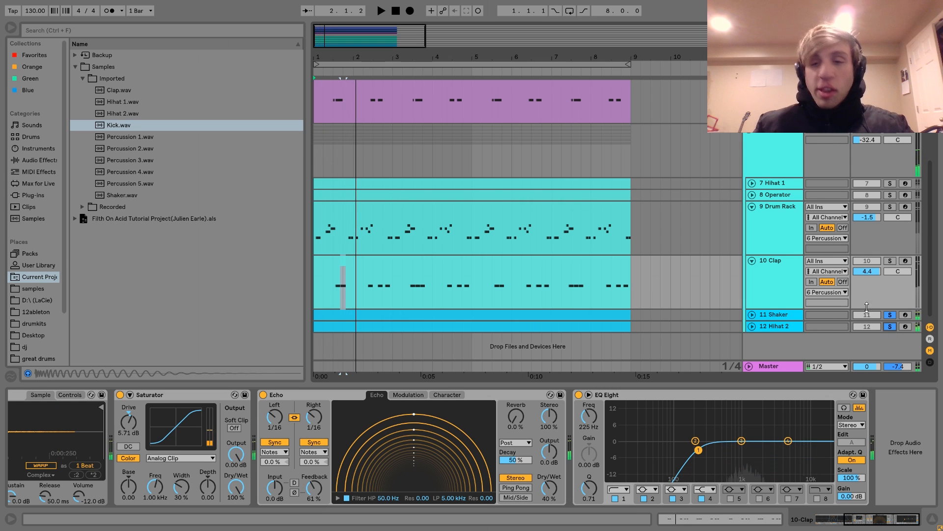
- Solo only the Shaker track, show its sample, and play its opening bar
{"action": "left_click", "coordinate": [892, 313]}
{"action": "left_click", "coordinate": [765, 316]}
{"action": "key", "text": "space"}
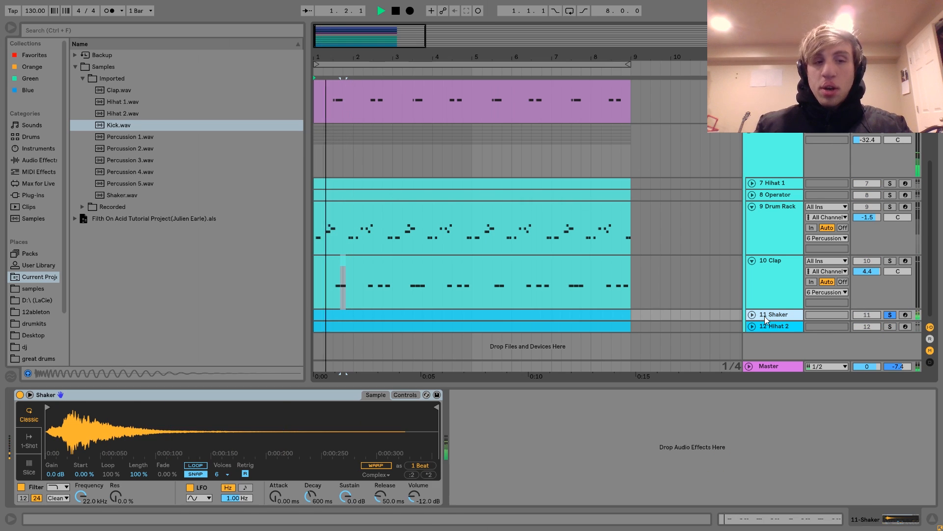
{"action": "key", "text": "space"}
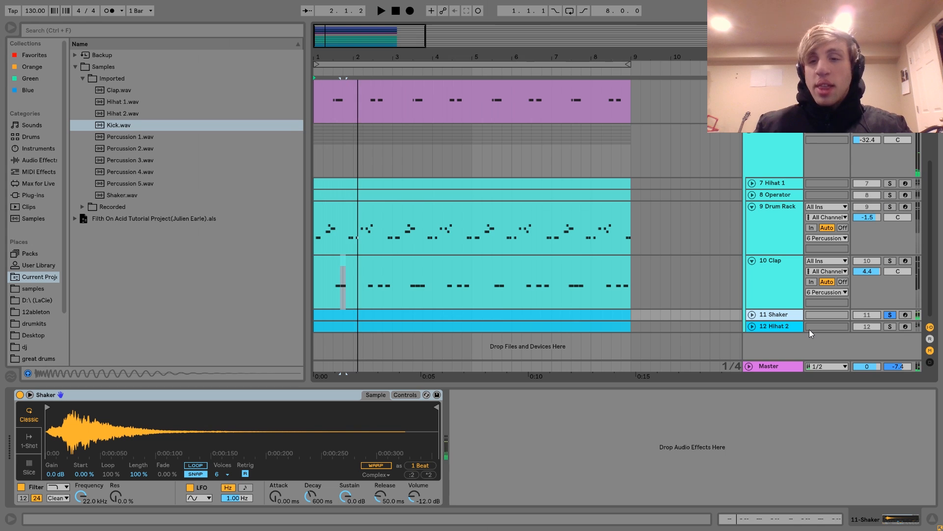
- Solo and play the Hihat 2 track, and show its Saturator, Ping Pong Delay and EQ Eight settings
{"action": "left_click", "coordinate": [885, 326]}
{"action": "key", "text": "space"}
{"action": "left_click", "coordinate": [782, 326]}
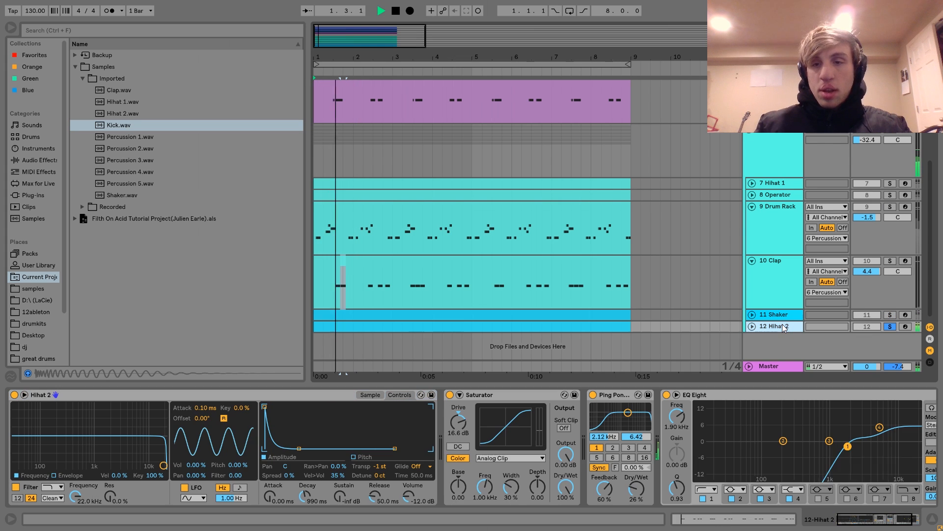
{"action": "left_click", "coordinate": [747, 446]}
{"action": "key", "text": "space"}
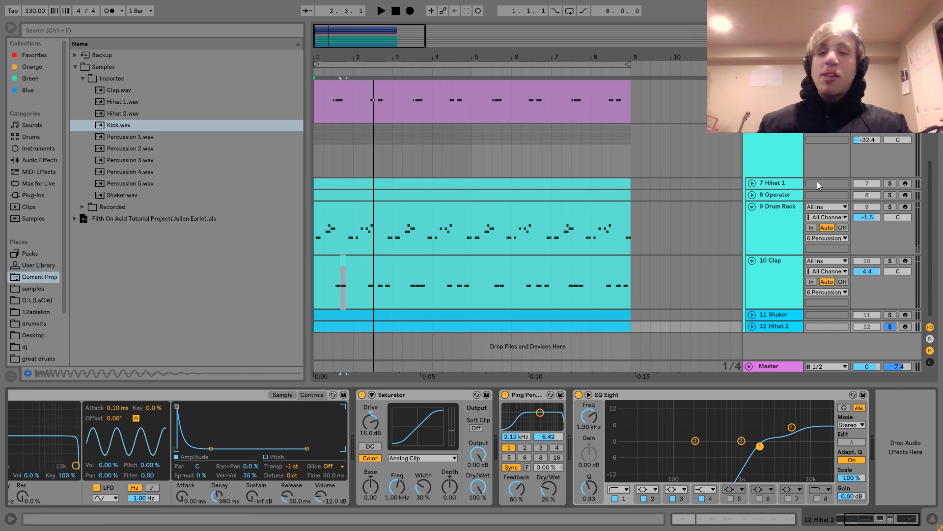
- Replay the soloed Hihat 2 track and switch the solo to Shaker during playback to compare them
{"action": "key", "text": "space"}
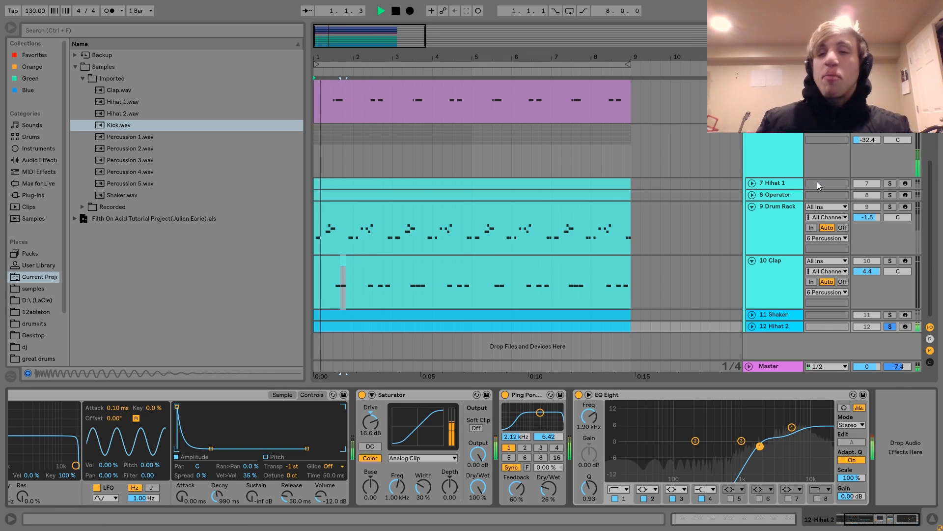
{"action": "left_click", "coordinate": [889, 315]}
{"action": "key", "text": "space"}
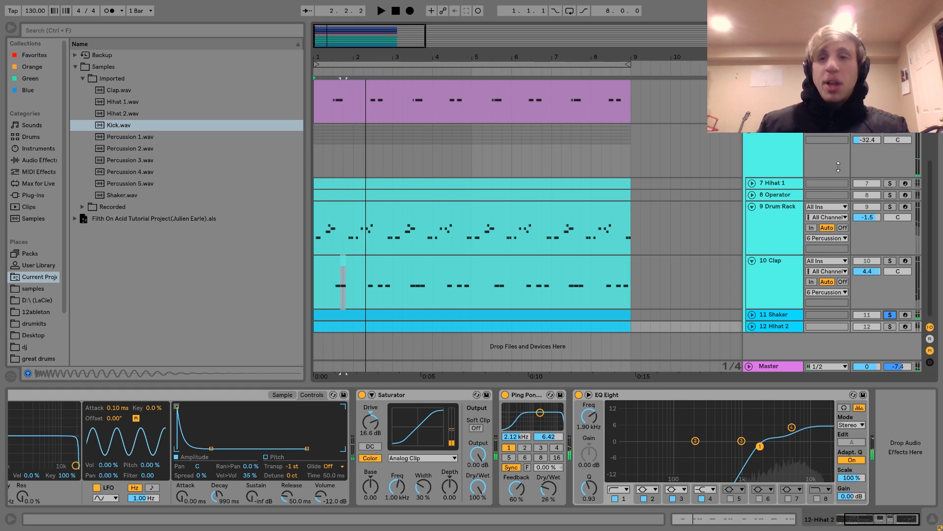
- Play the 6 Percussion group with its effects, and replay it with Reverb, Drum Buss and EQ Eight switched off
{"action": "left_click", "coordinate": [780, 143]}
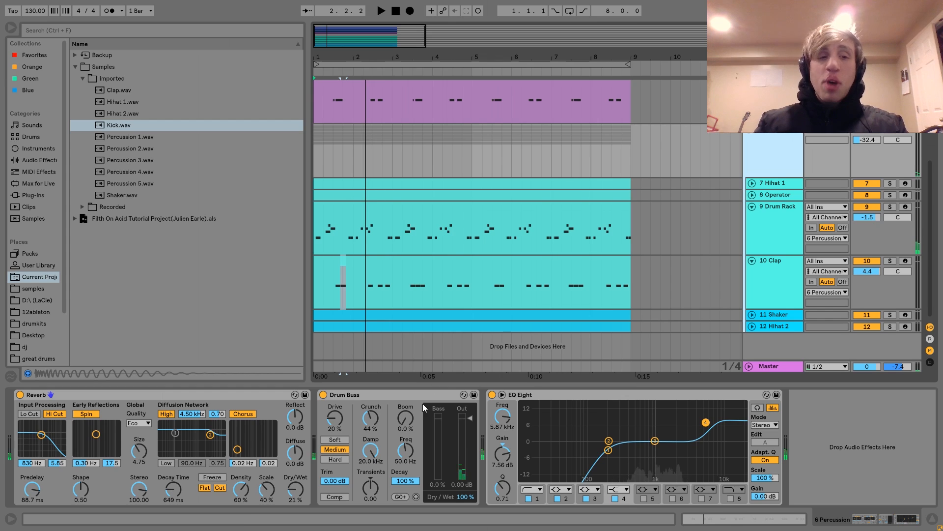
{"action": "key", "text": "space"}
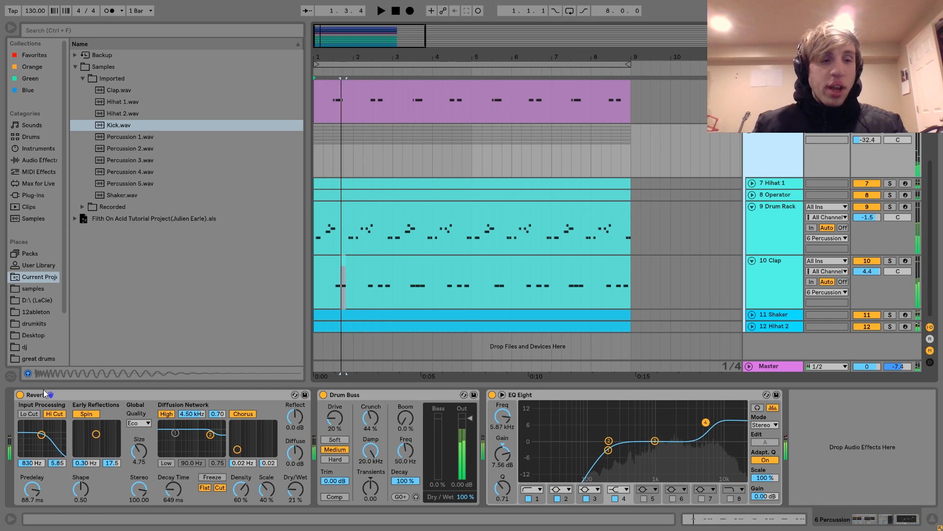
{"action": "left_click", "coordinate": [19, 395]}
{"action": "key", "text": "space"}
{"action": "left_click", "coordinate": [323, 395]}
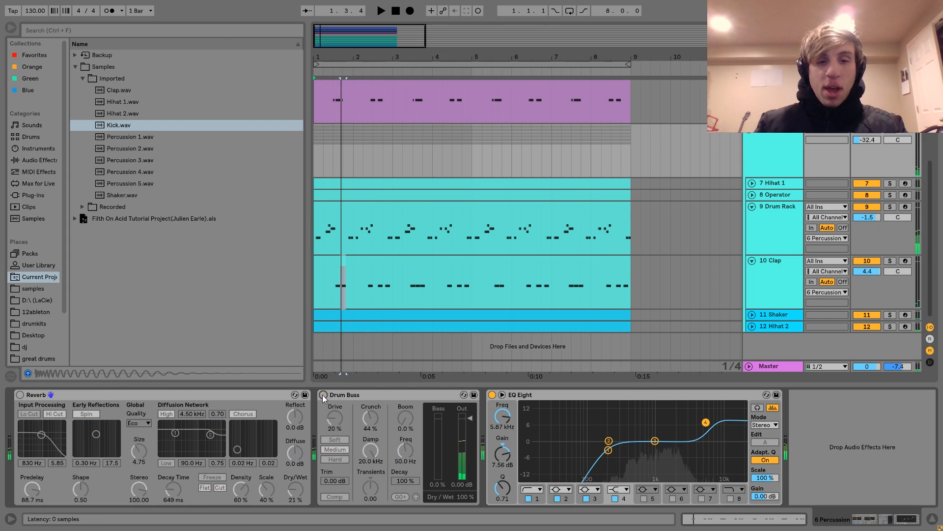
{"action": "left_click", "coordinate": [491, 394]}
{"action": "key", "text": "space"}
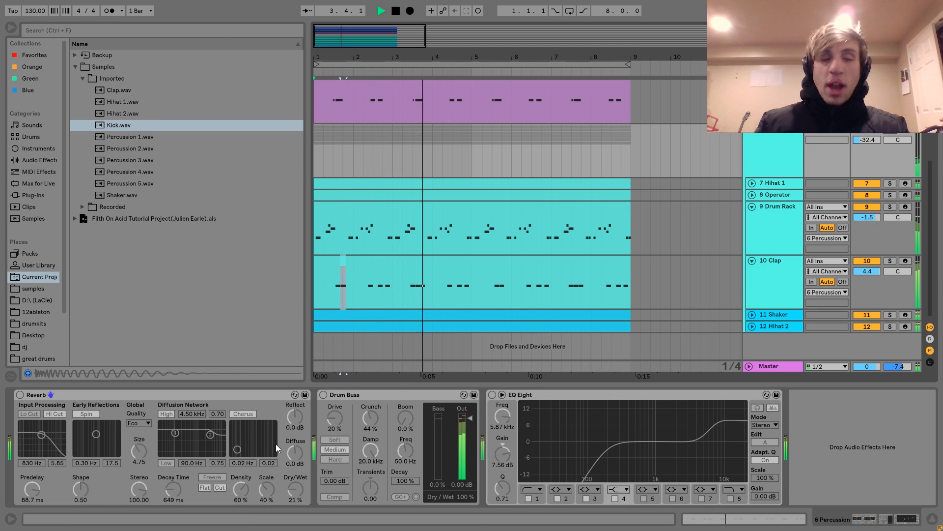
{"action": "key", "text": "space"}
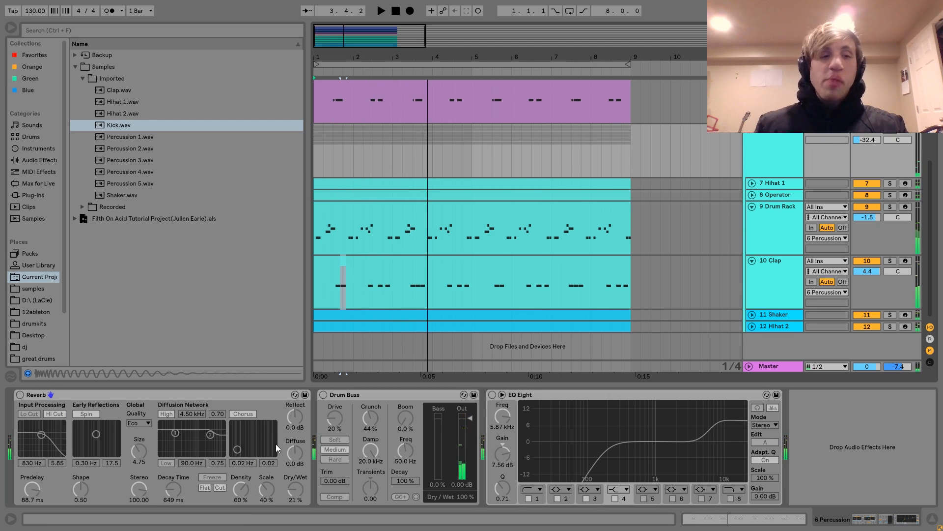
- Switch the Percussion group's Reverb back on and compare the playback with Reverb off and on
{"action": "left_click", "coordinate": [20, 394]}
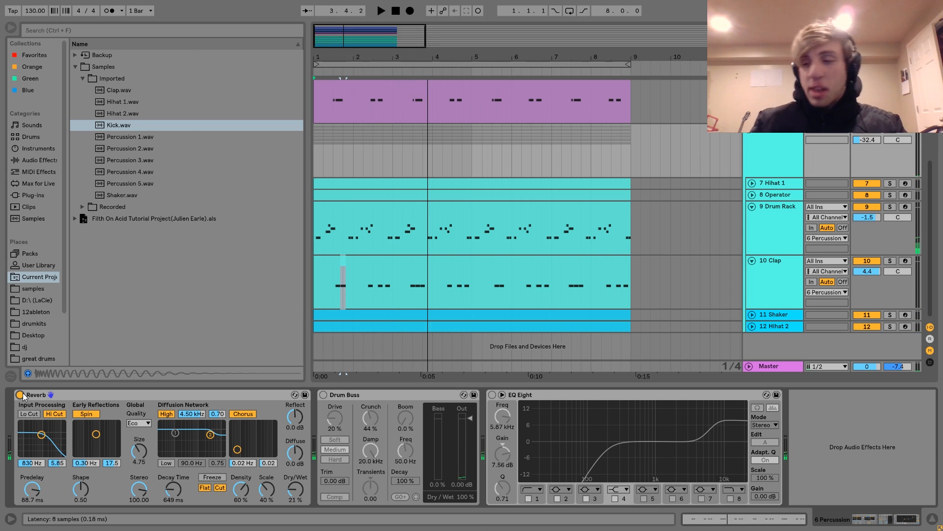
{"action": "key", "text": "space"}
{"action": "key", "text": "space"}
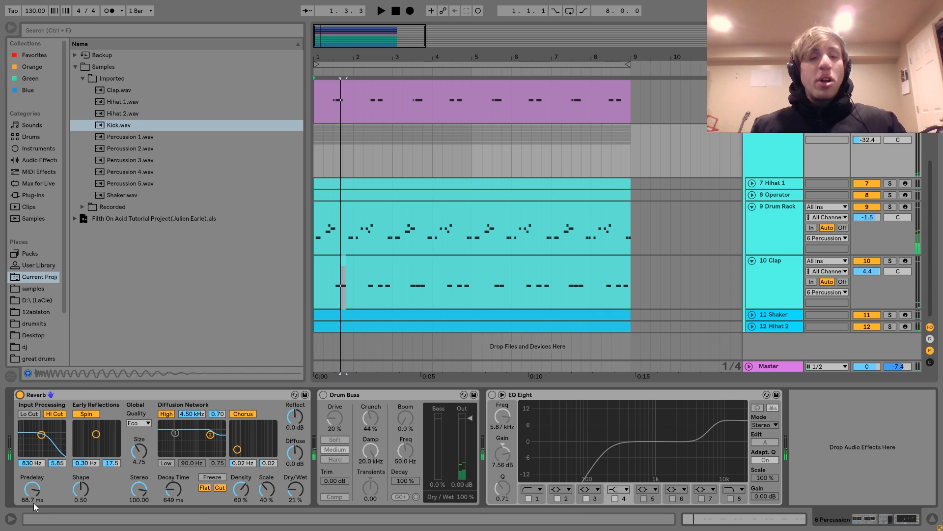
{"action": "key", "text": "space"}
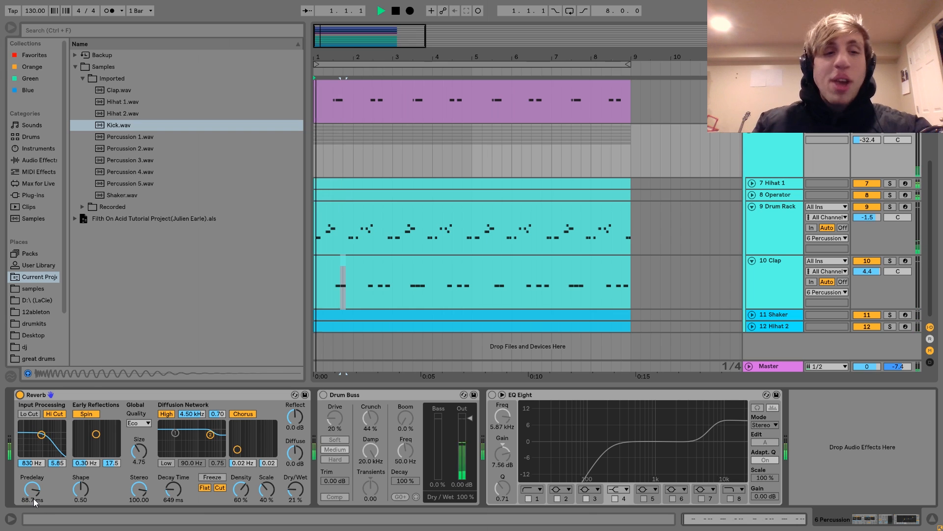
{"action": "left_click", "coordinate": [19, 395]}
{"action": "left_click", "coordinate": [19, 395]}
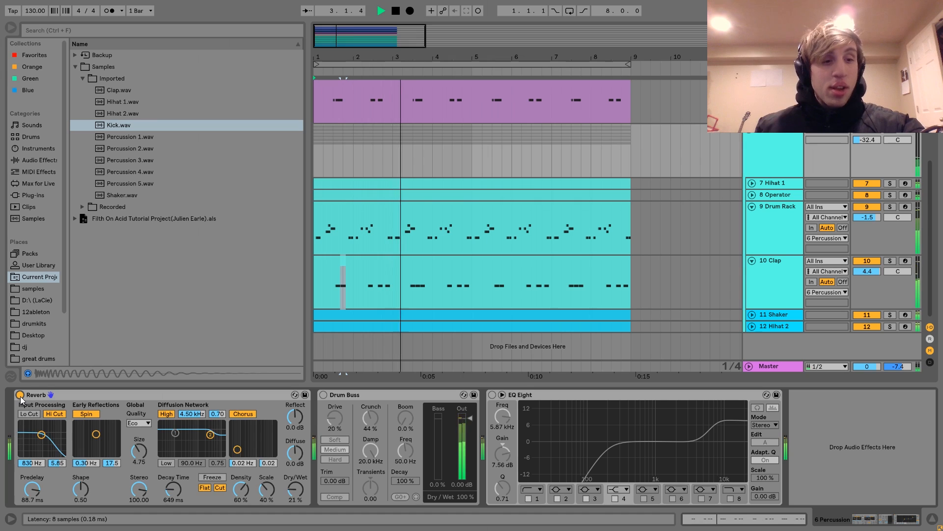
{"action": "key", "text": "space"}
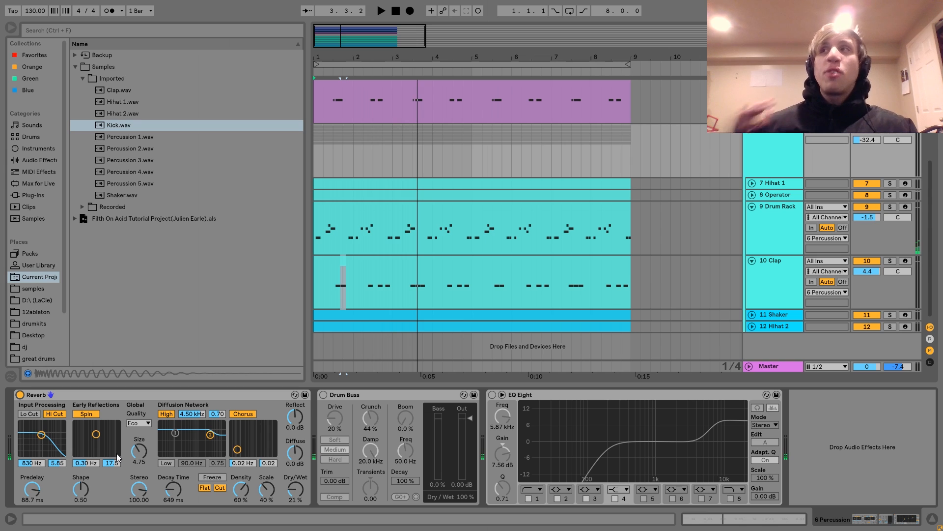
- Switch Drum Buss back on in the Percussion group and play the opening bars
{"action": "left_click", "coordinate": [323, 395]}
{"action": "key", "text": "space"}
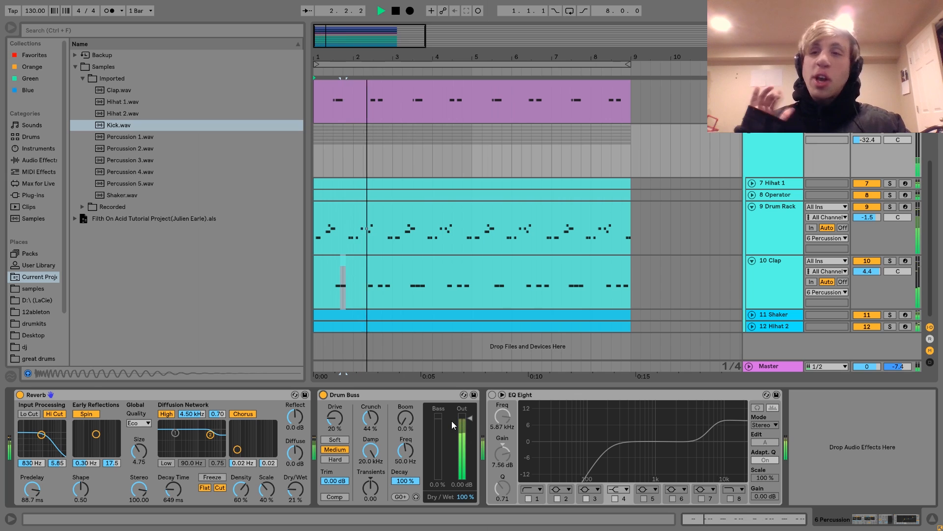
{"action": "key", "text": "space"}
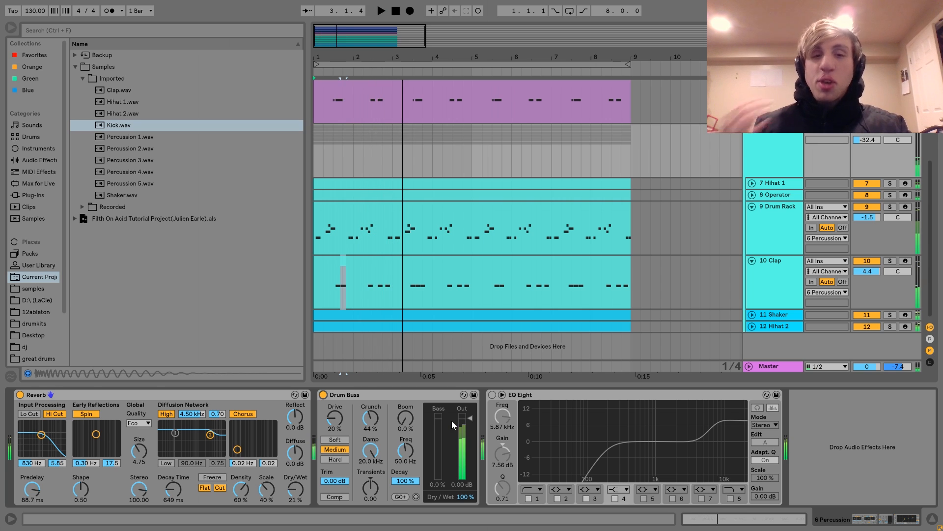
- Switch the Percussion group's EQ Eight back on and compare the playback with EQ Eight off and on
{"action": "left_click", "coordinate": [494, 394]}
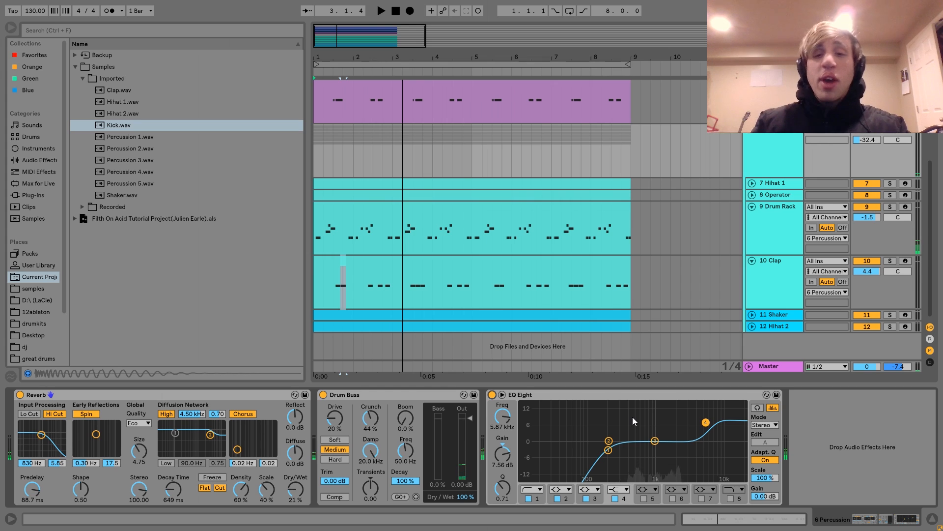
{"action": "key", "text": "space"}
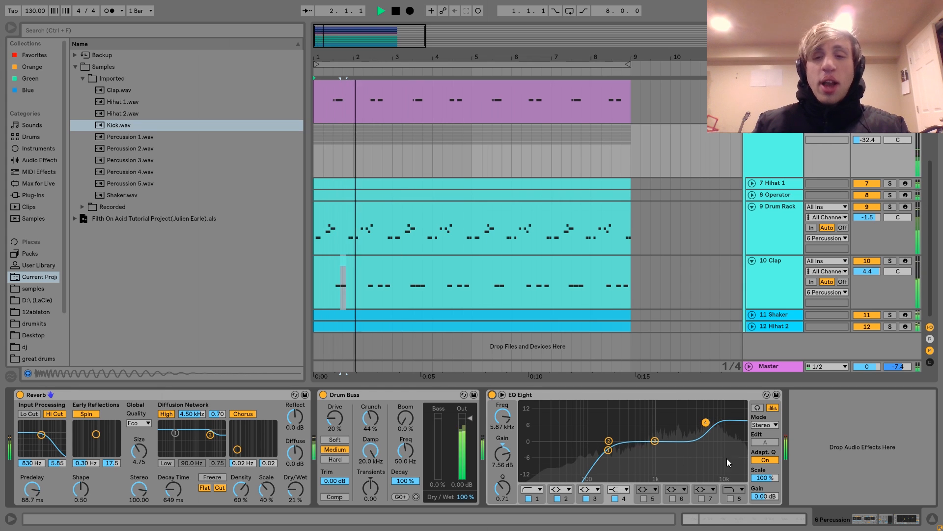
{"action": "left_click", "coordinate": [491, 394]}
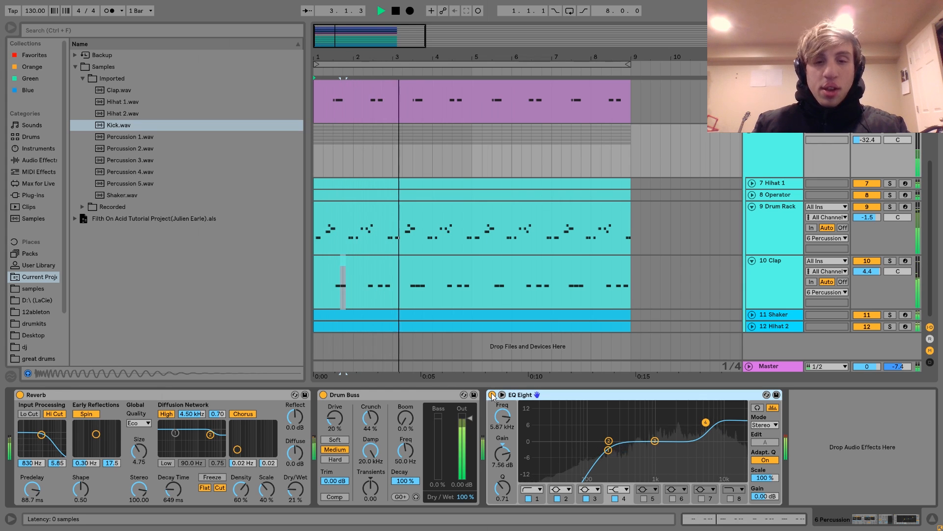
{"action": "left_click", "coordinate": [492, 395]}
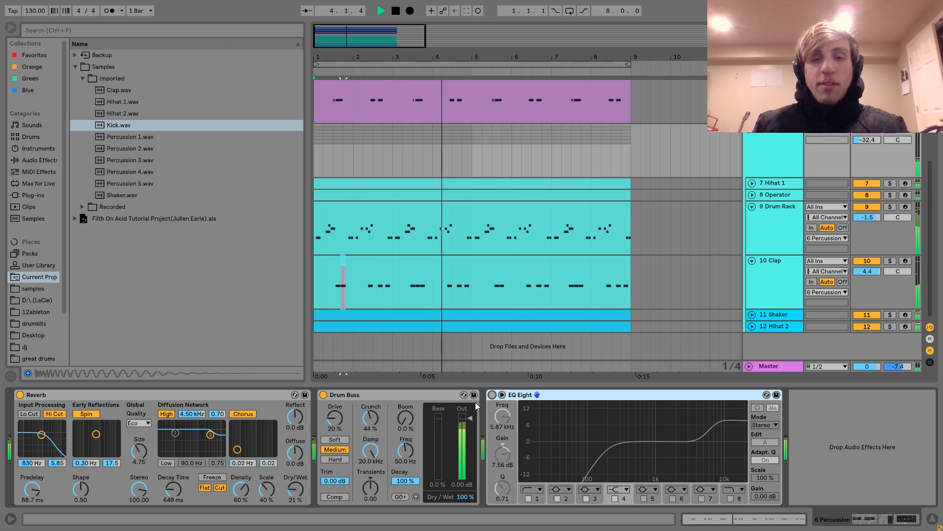
{"action": "left_click", "coordinate": [492, 394]}
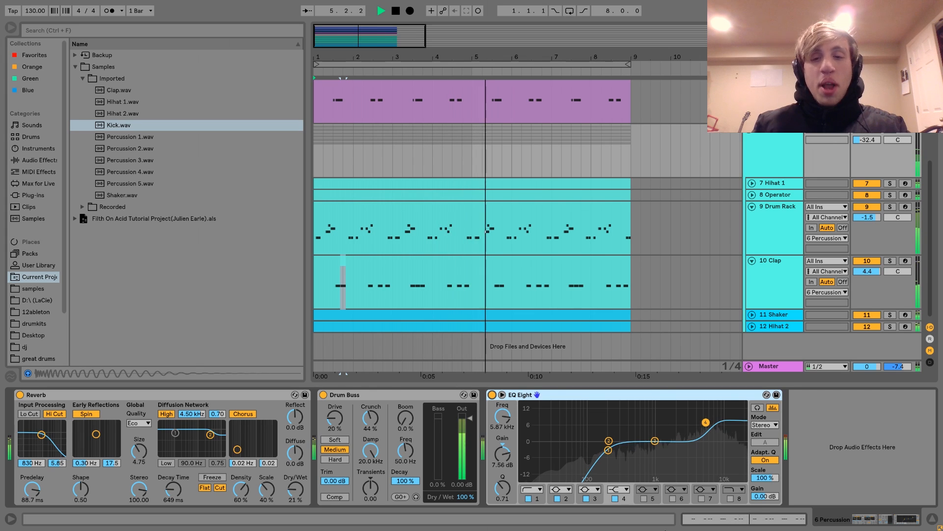
{"action": "key", "text": "space"}
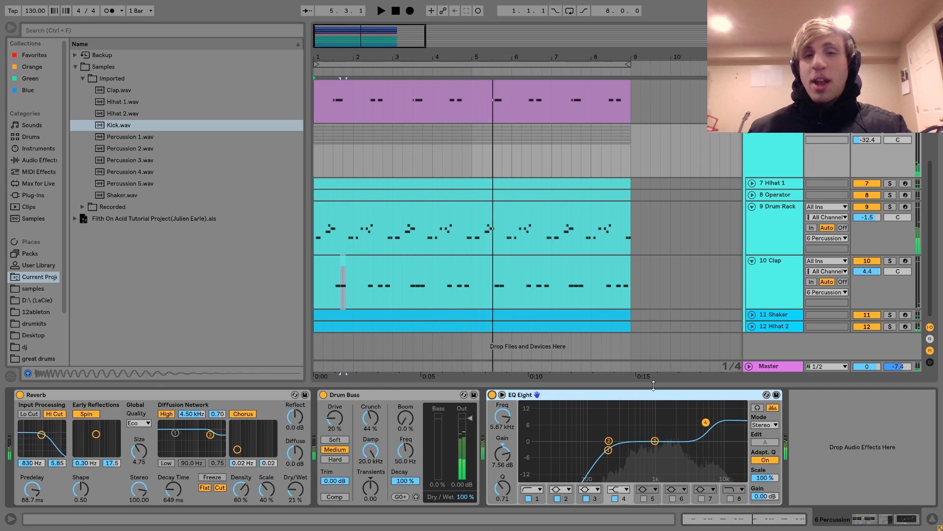